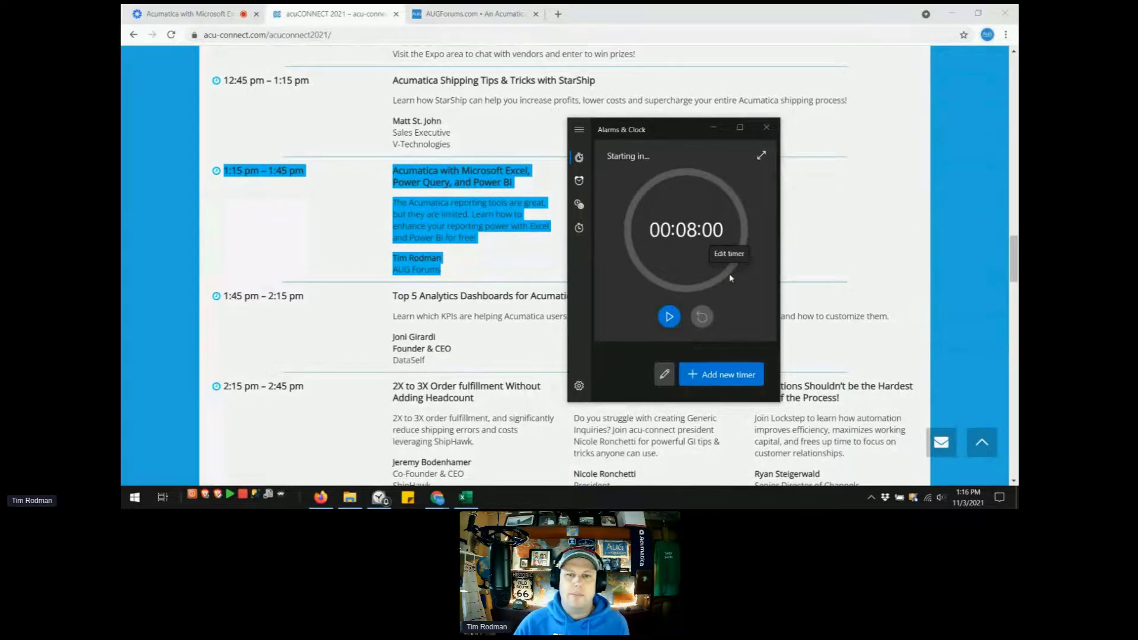
pyautogui.click(183, 13)
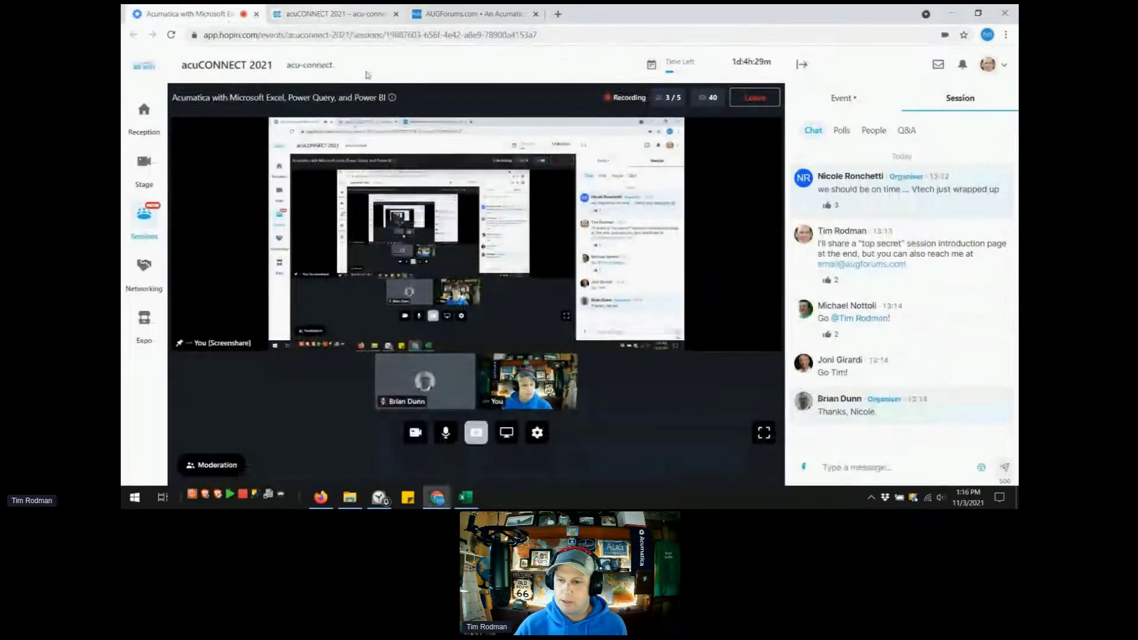
pyautogui.click(349, 13)
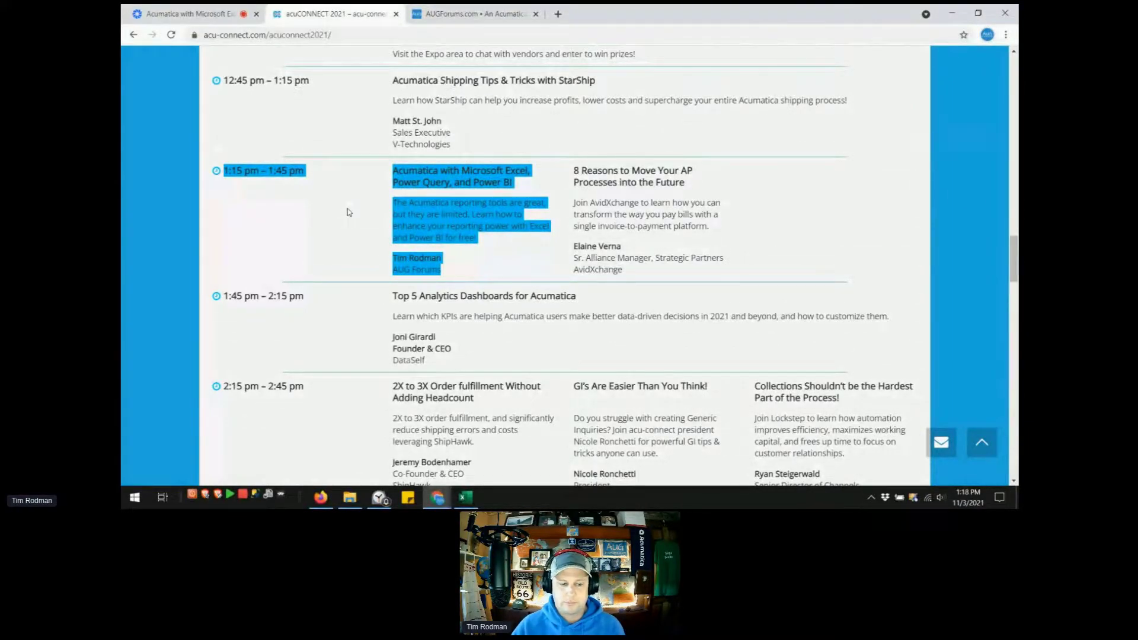
# - Switch to Acumatica in Firefox, look across the columns of the Invoice Lines inquiry, and export the list to Excel
pyautogui.click(321, 496)
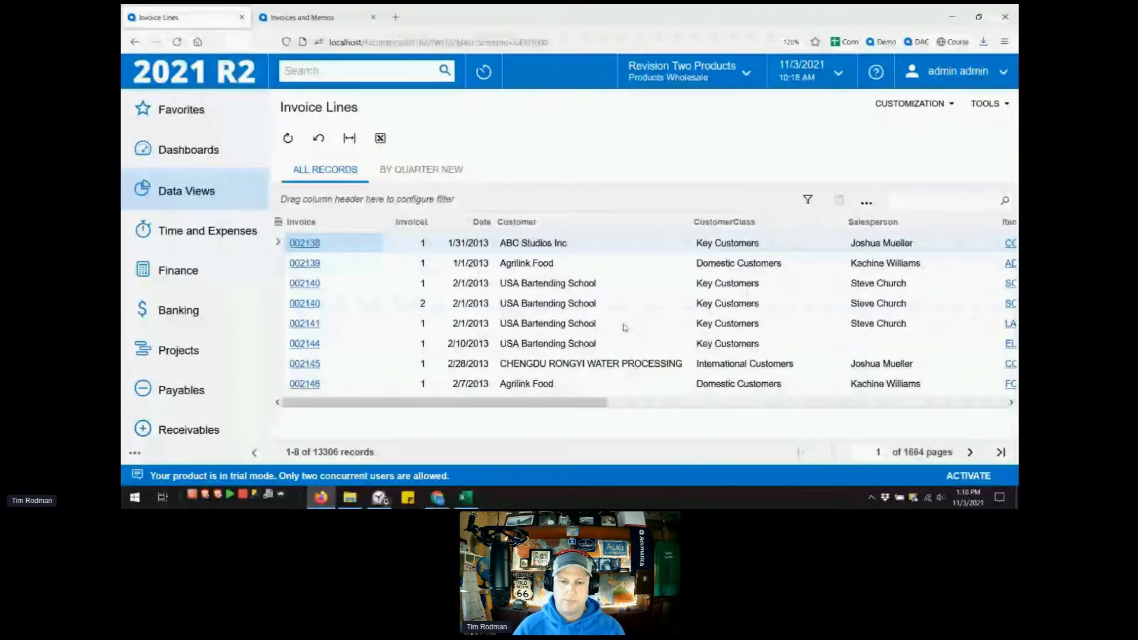
pyautogui.moveTo(580, 403); pyautogui.dragTo(1002, 433)
pyautogui.moveTo(931, 404); pyautogui.dragTo(533, 407)
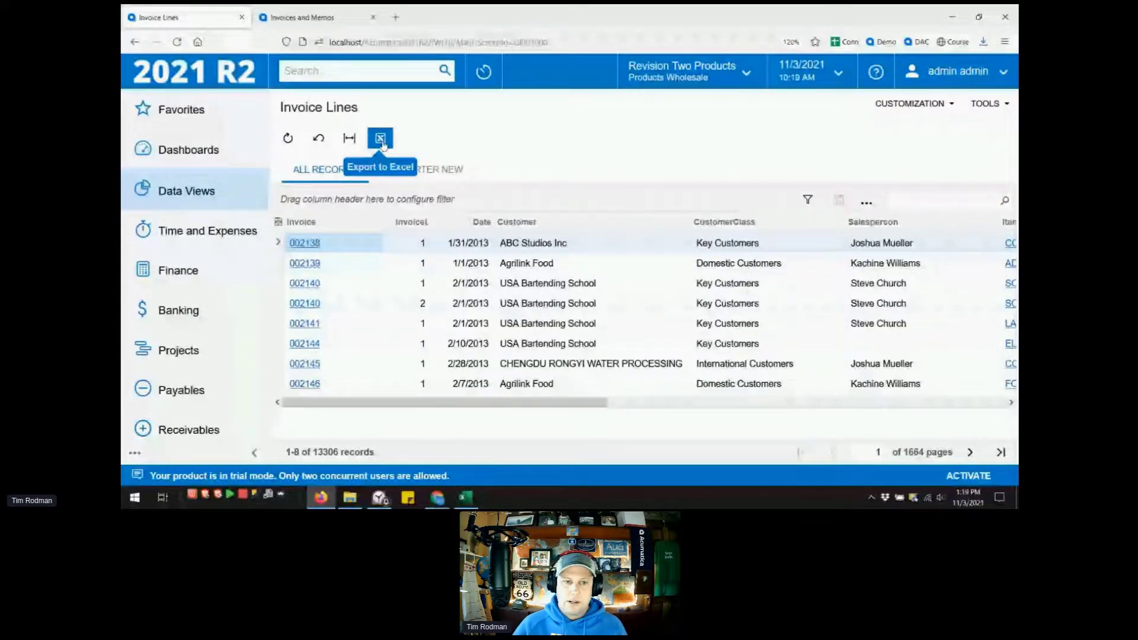
pyautogui.click(379, 142)
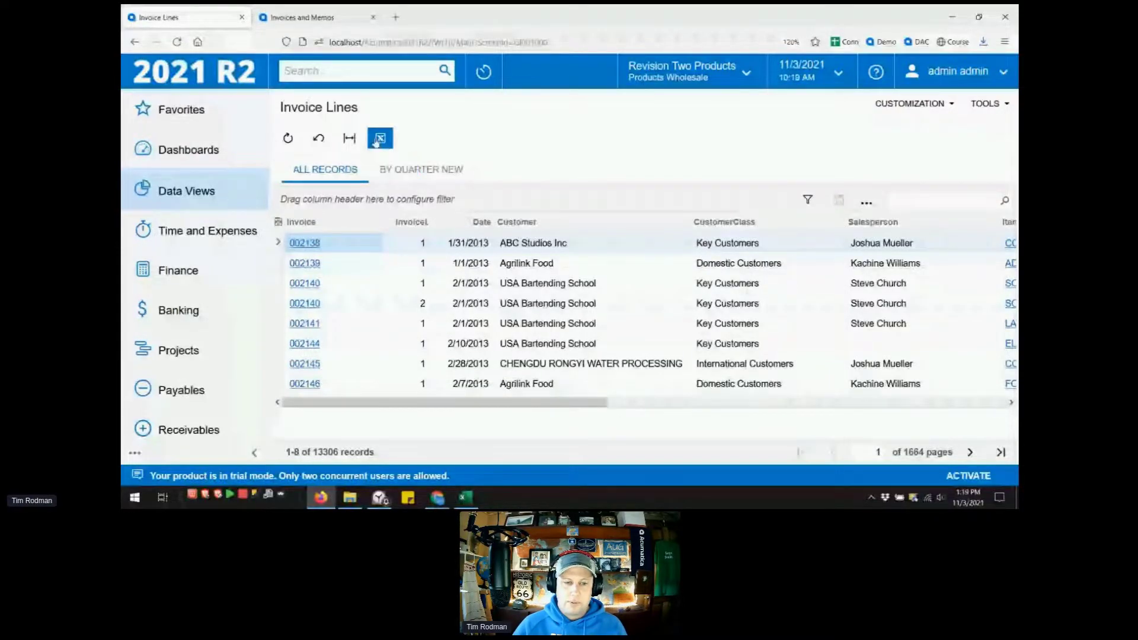
# - Switch to the acu-CONNECT.xlsx workbook and check the Date and NetSales values in the last invoice row
pyautogui.click(465, 498)
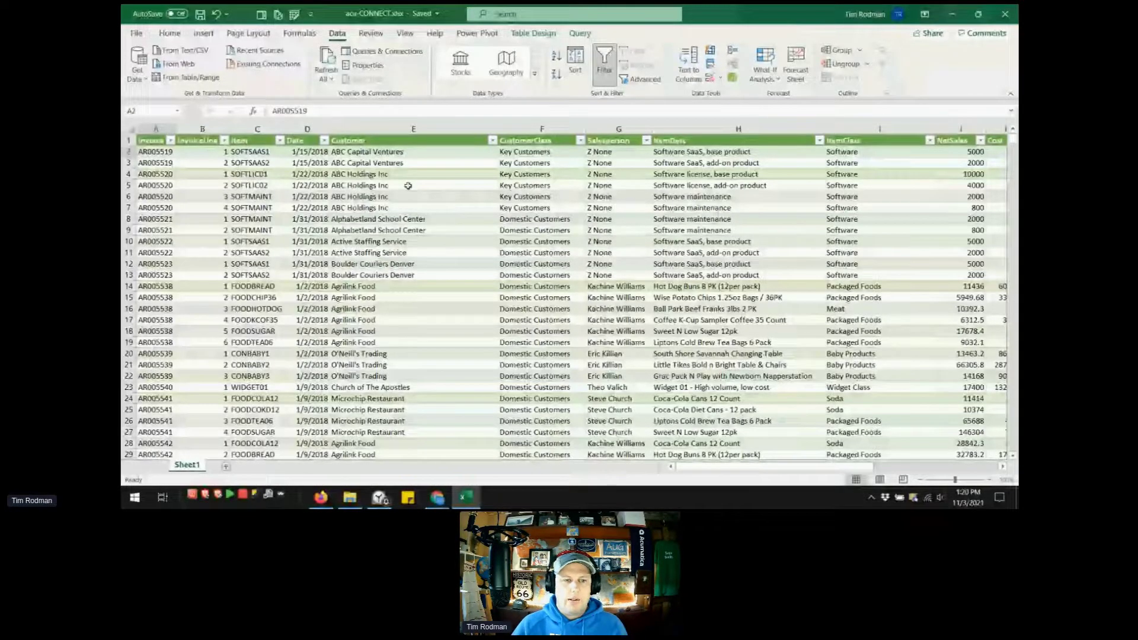
pyautogui.click(309, 152)
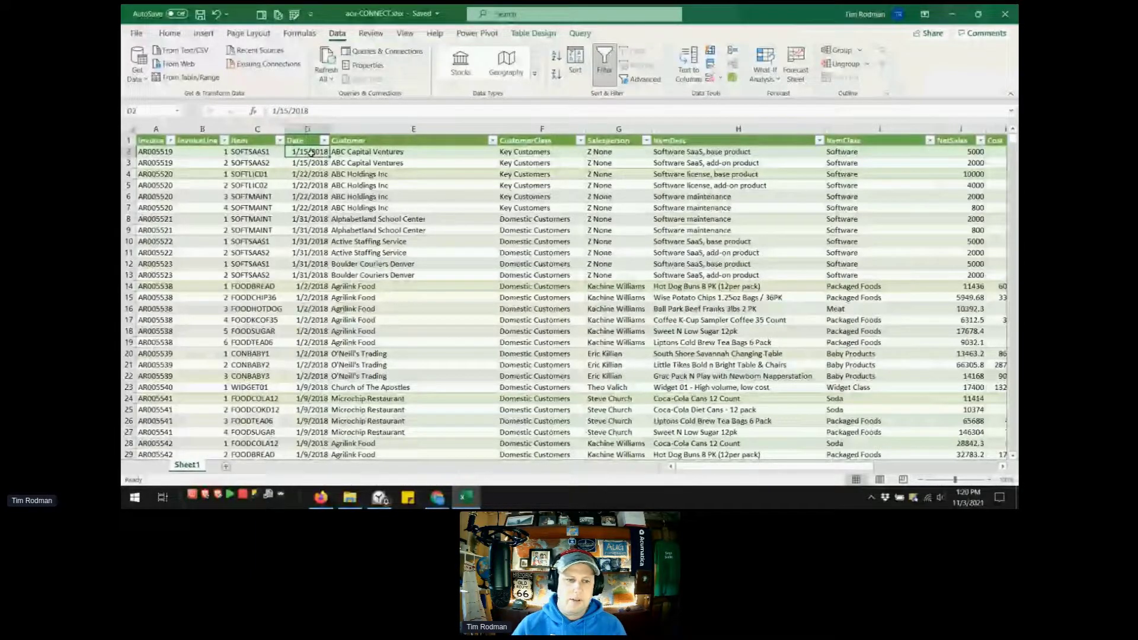
pyautogui.hotkey('ctrl', 'Down')
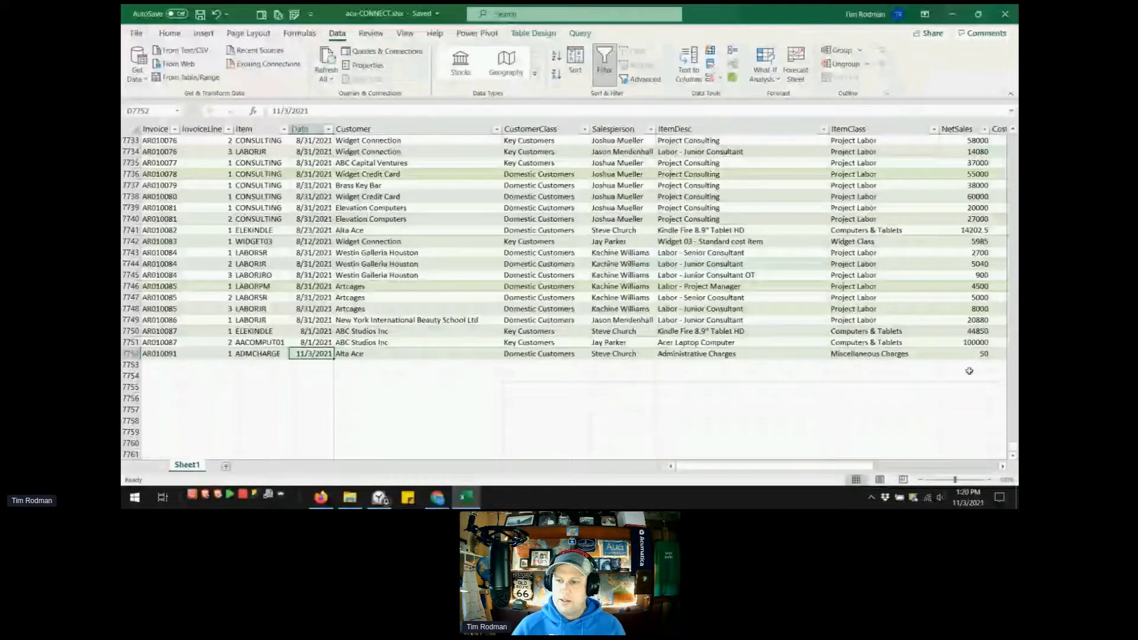
pyautogui.hotkey('ctrl', 'Right')
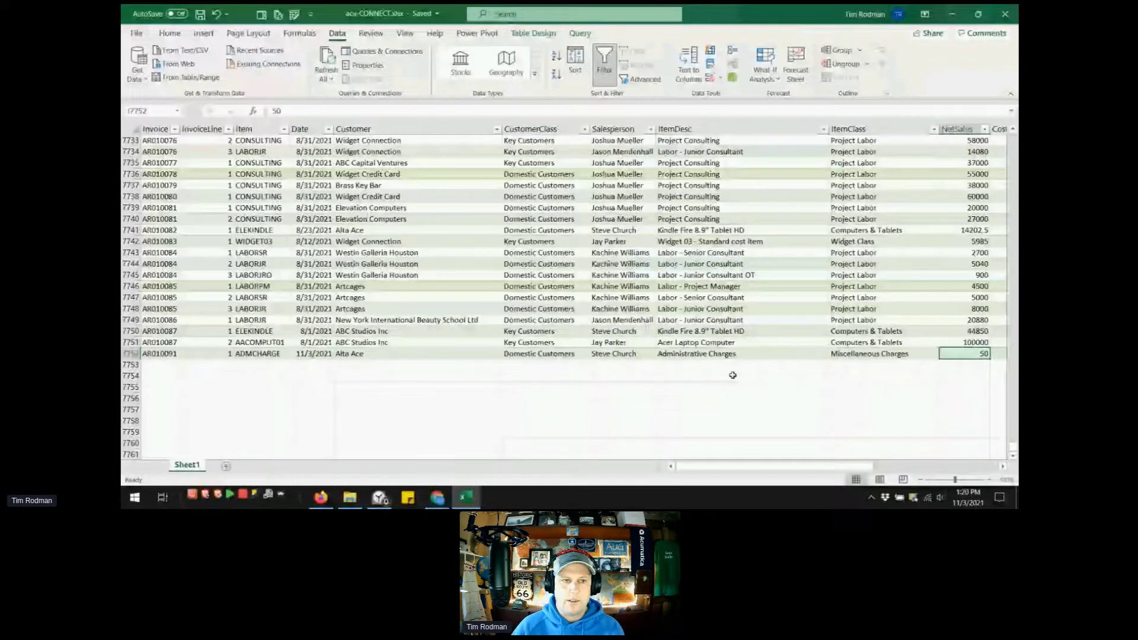
# - In Acumatica, set the extended price of the ADMCHARGE line on the Alta Ace invoice to 60 and save the invoice
pyautogui.hotkey('alt', 'Tab')
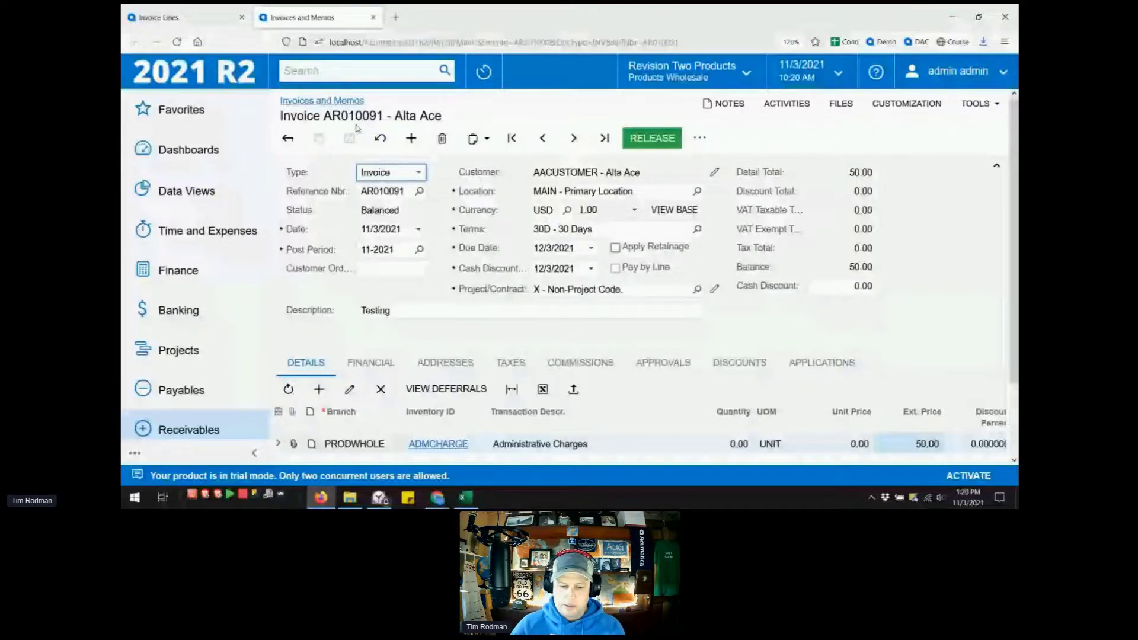
pyautogui.scroll(-1, 921, 415)
pyautogui.click(921, 407)
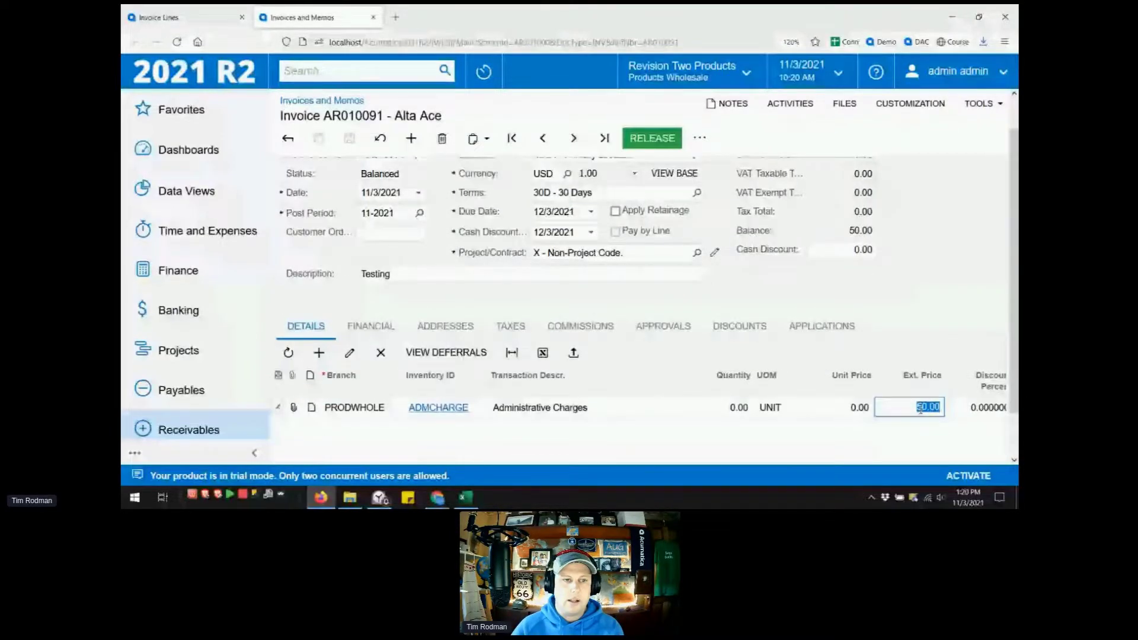
pyautogui.write('60')
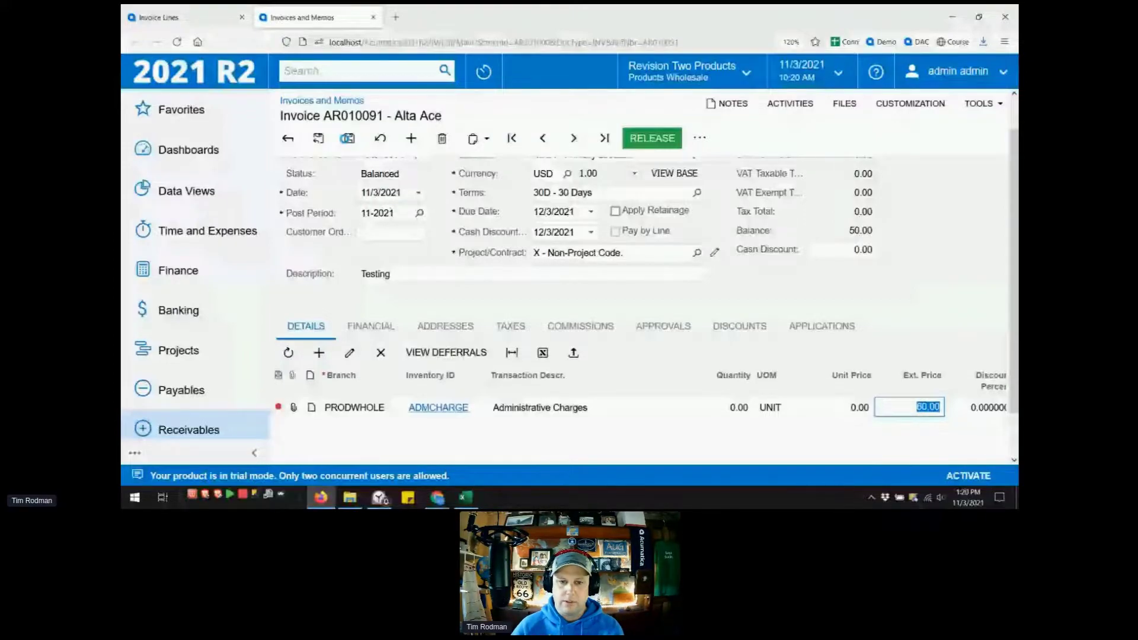
pyautogui.click(347, 138)
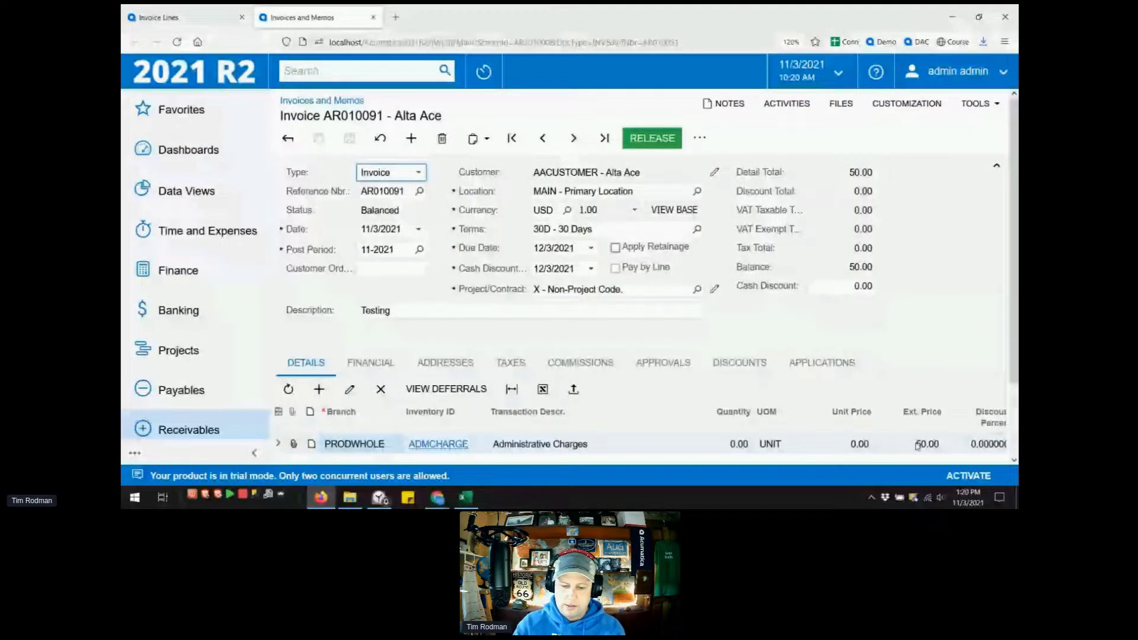
pyautogui.click(917, 446)
pyautogui.write('60')
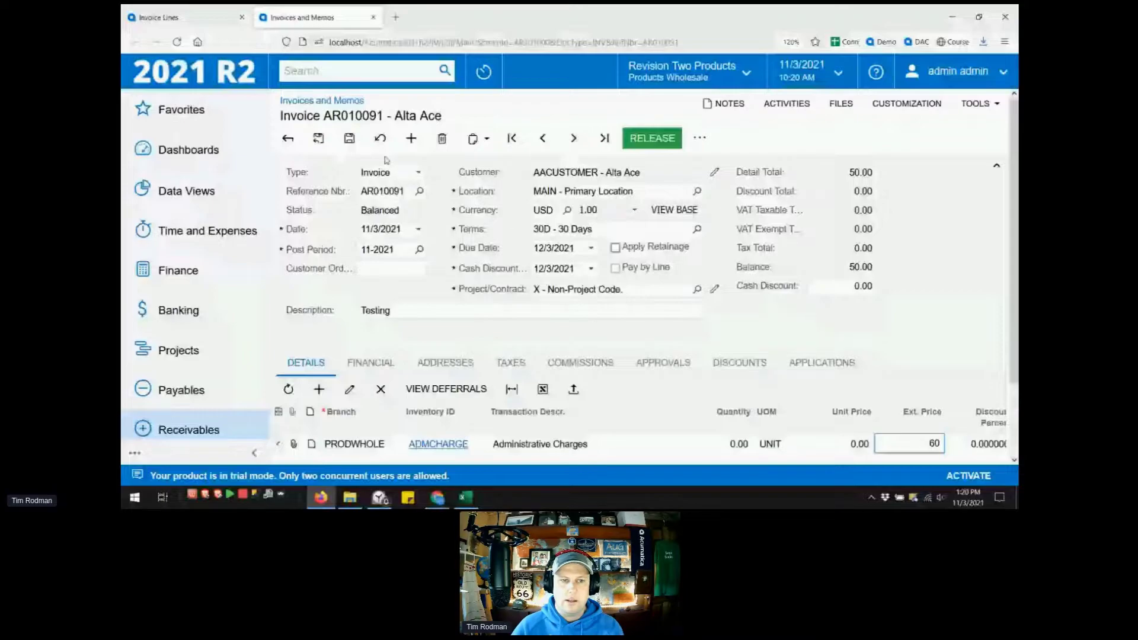
pyautogui.hotkey('ctrl', 's')
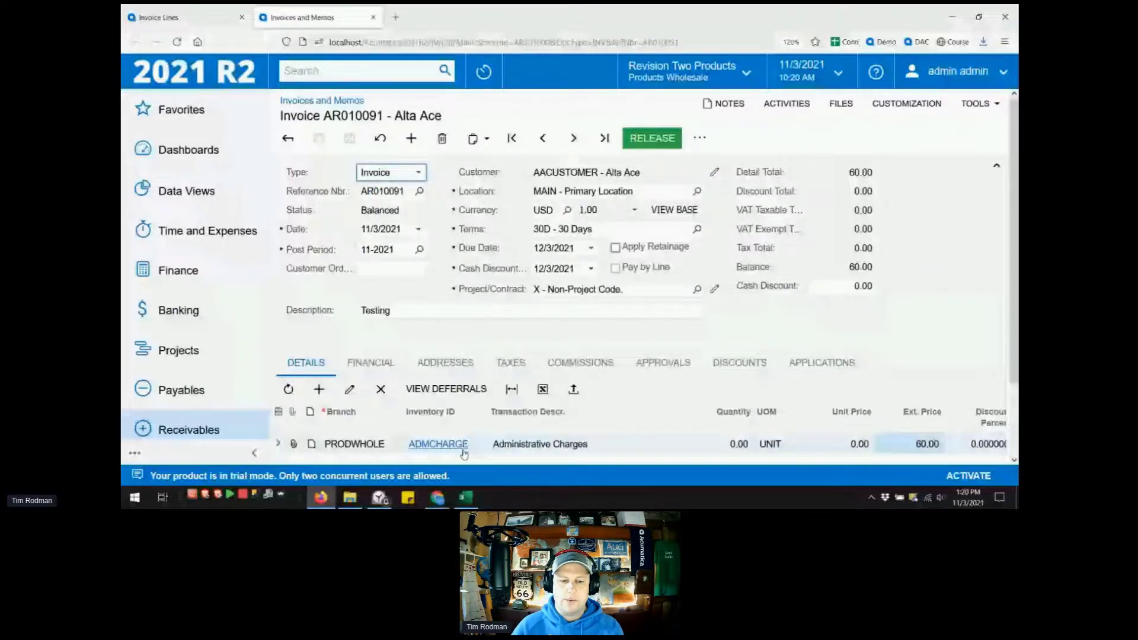
# - Return to the acu-CONNECT.xlsx workbook in Excel and refresh its data from Acumatica
pyautogui.click(466, 498)
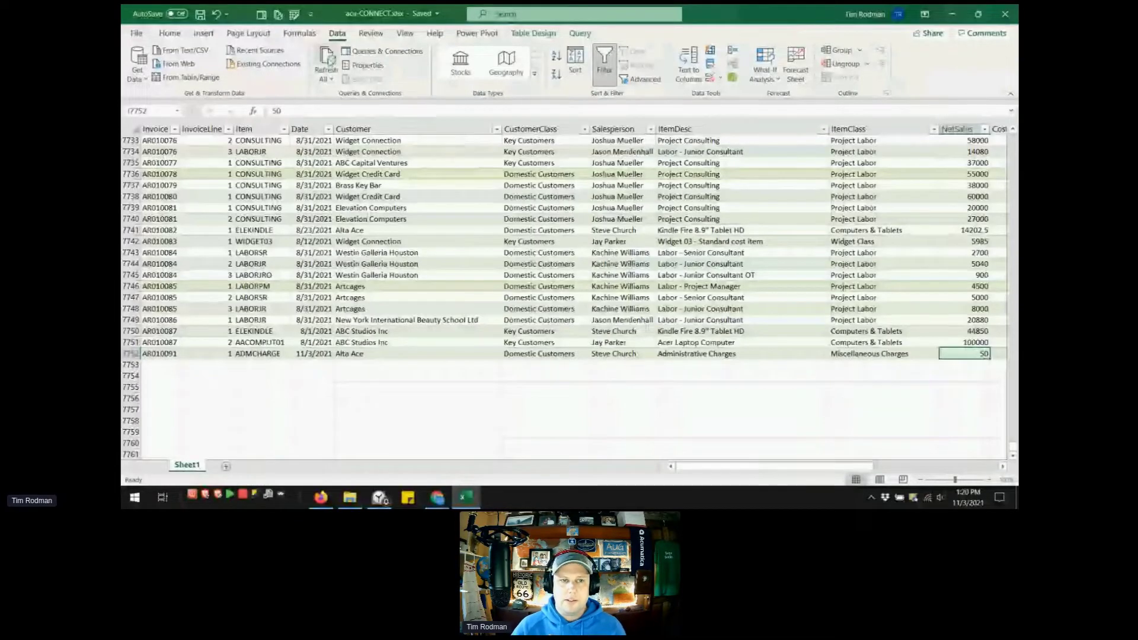
pyautogui.click(328, 59)
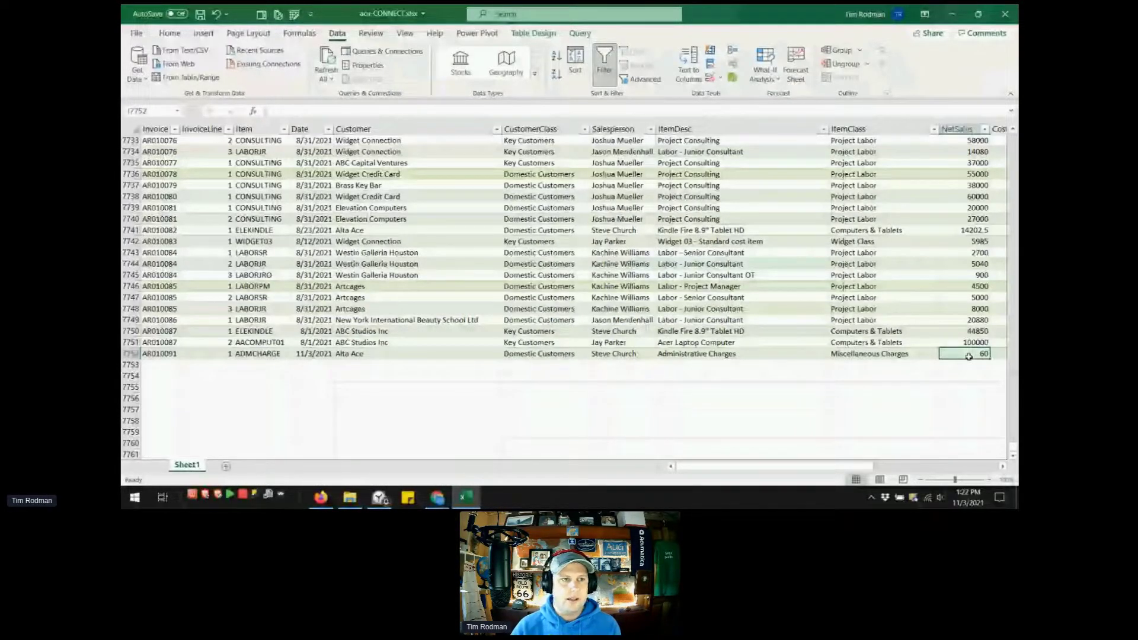
# - Disable the Power Pivot COM add-in in the Excel options
pyautogui.click(136, 33)
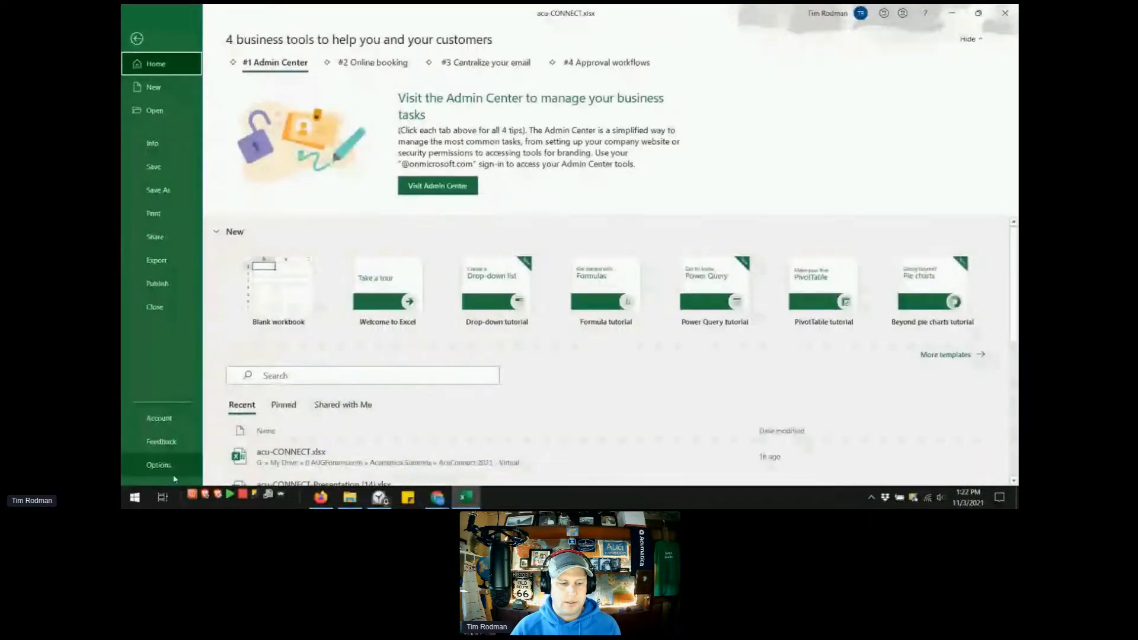
pyautogui.click(167, 474)
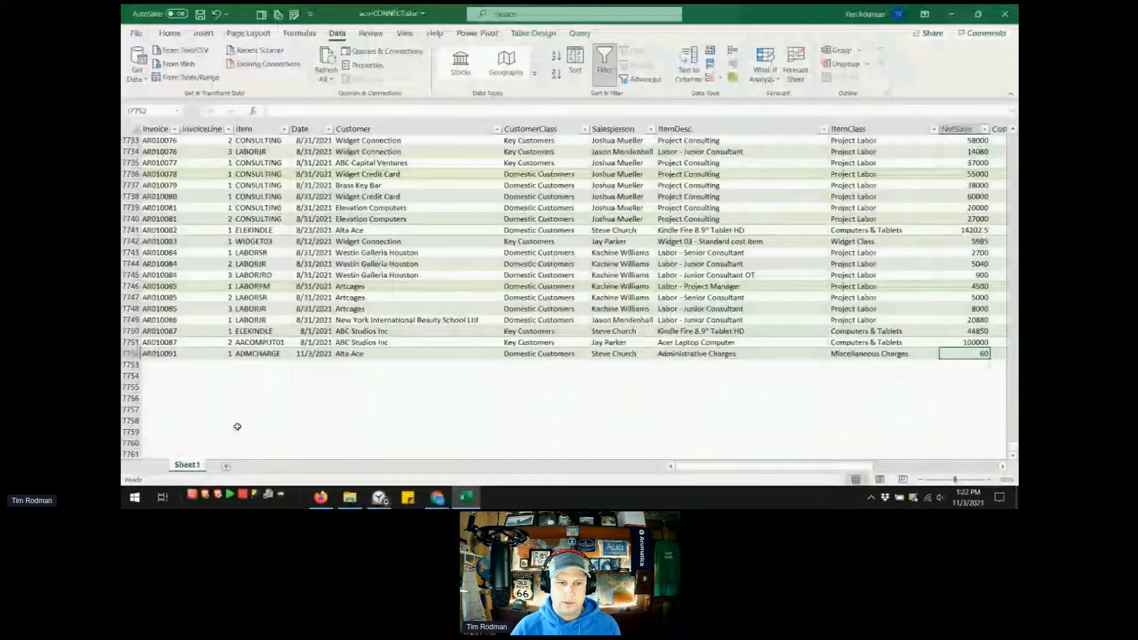
pyautogui.click(386, 238)
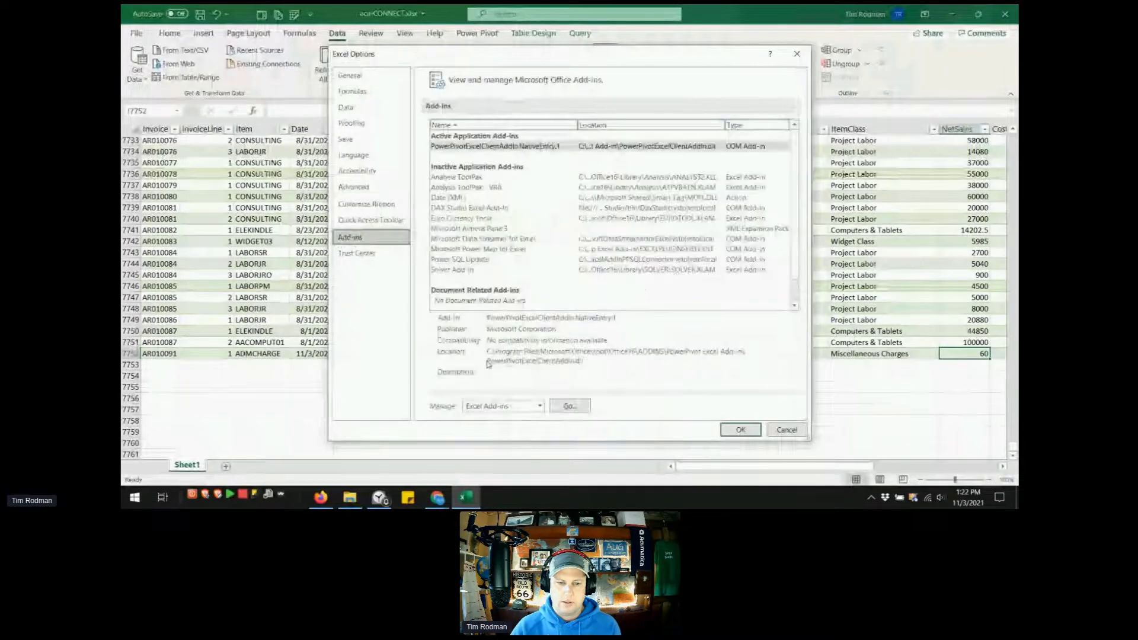
pyautogui.click(504, 406)
pyautogui.click(492, 429)
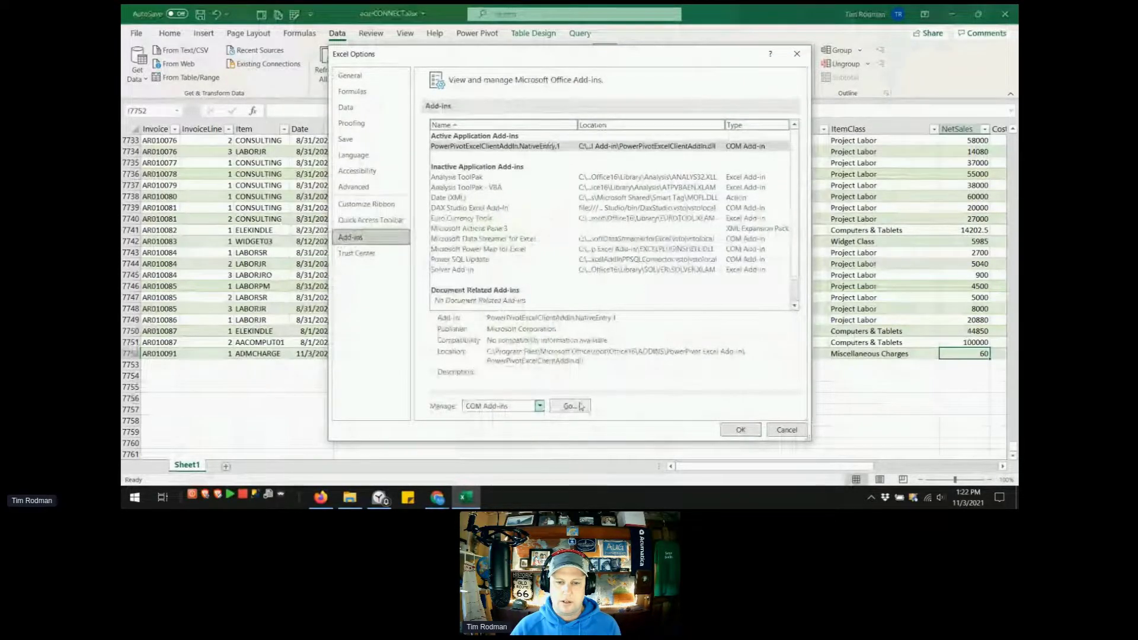
pyautogui.click(569, 406)
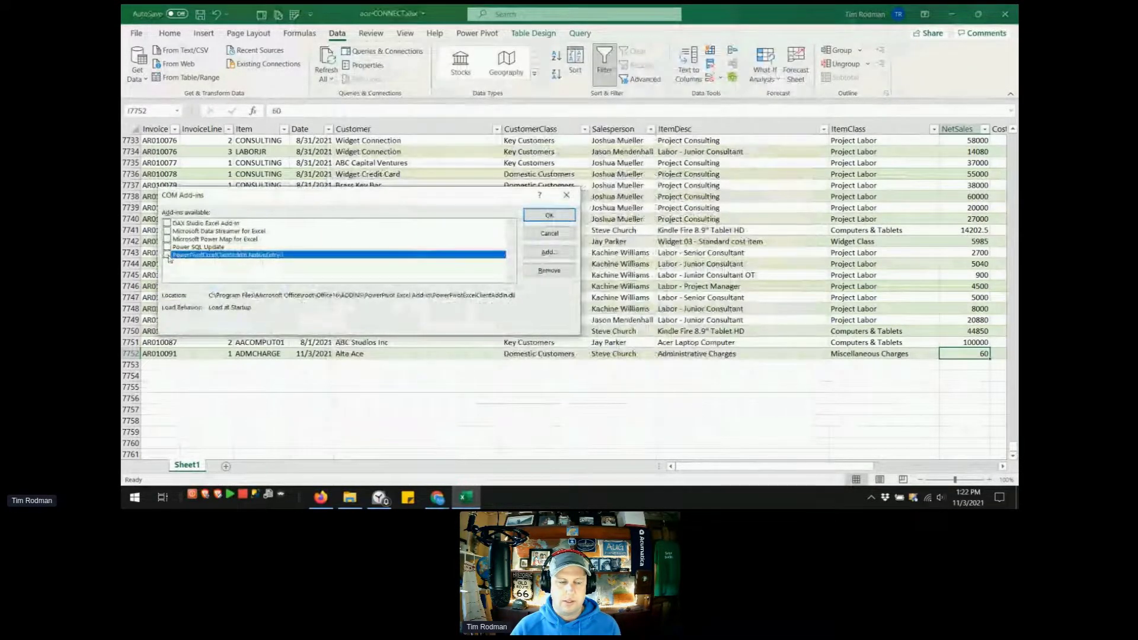
pyautogui.click(550, 214)
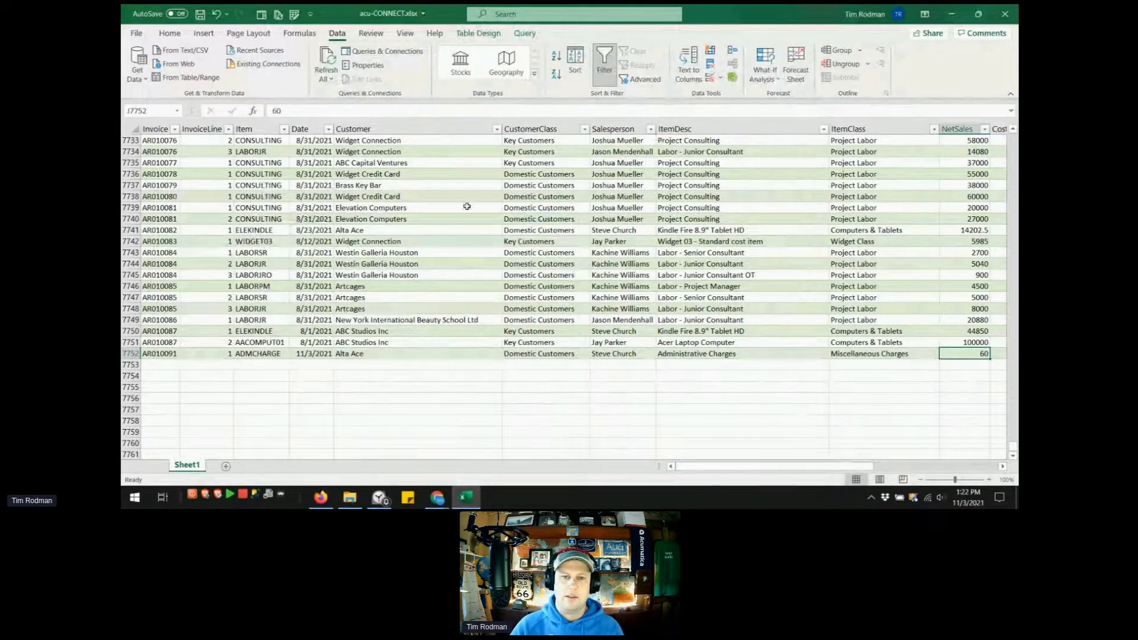
# - Return to the start of the sheet and open the Invoice Lines query in the Power Query Editor
pyautogui.click(536, 321)
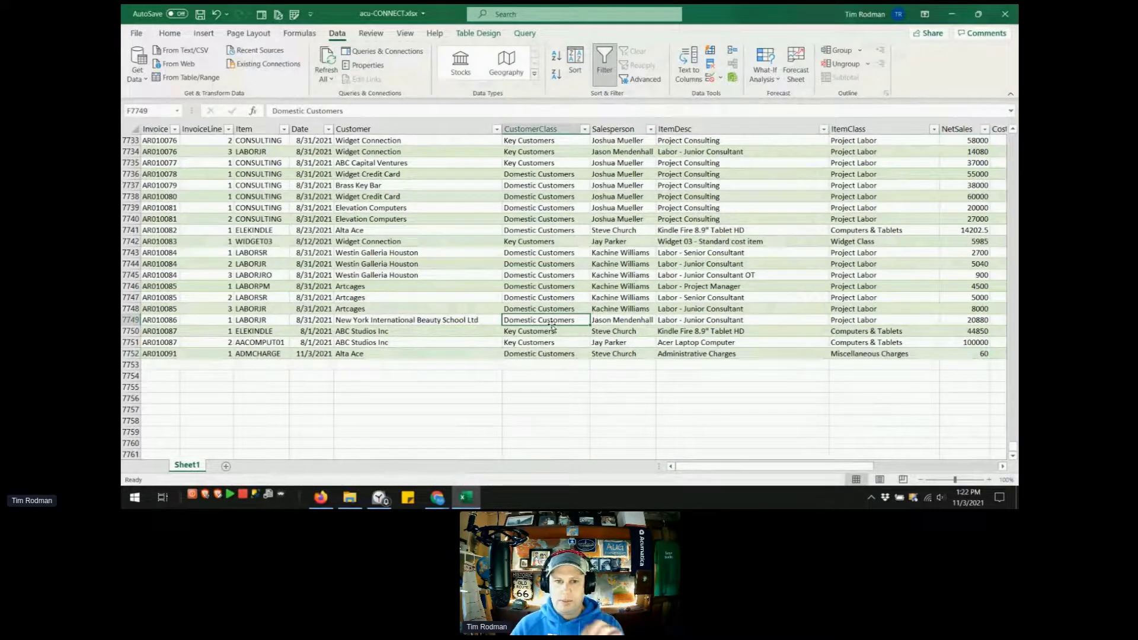
pyautogui.click(540, 277)
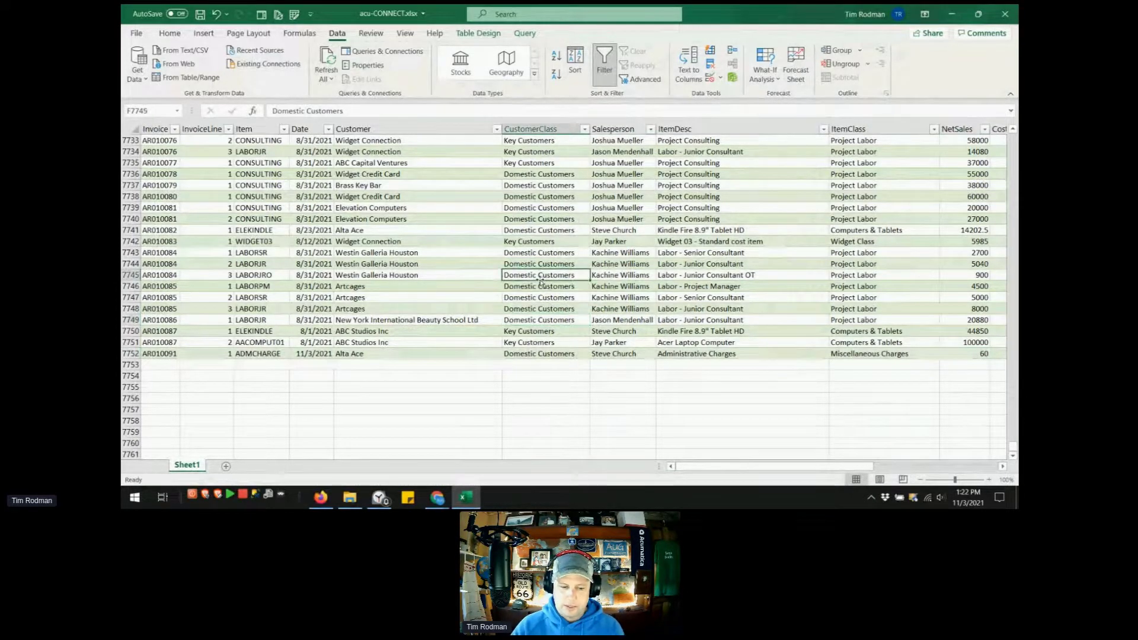
pyautogui.hotkey('ctrl', 'Home')
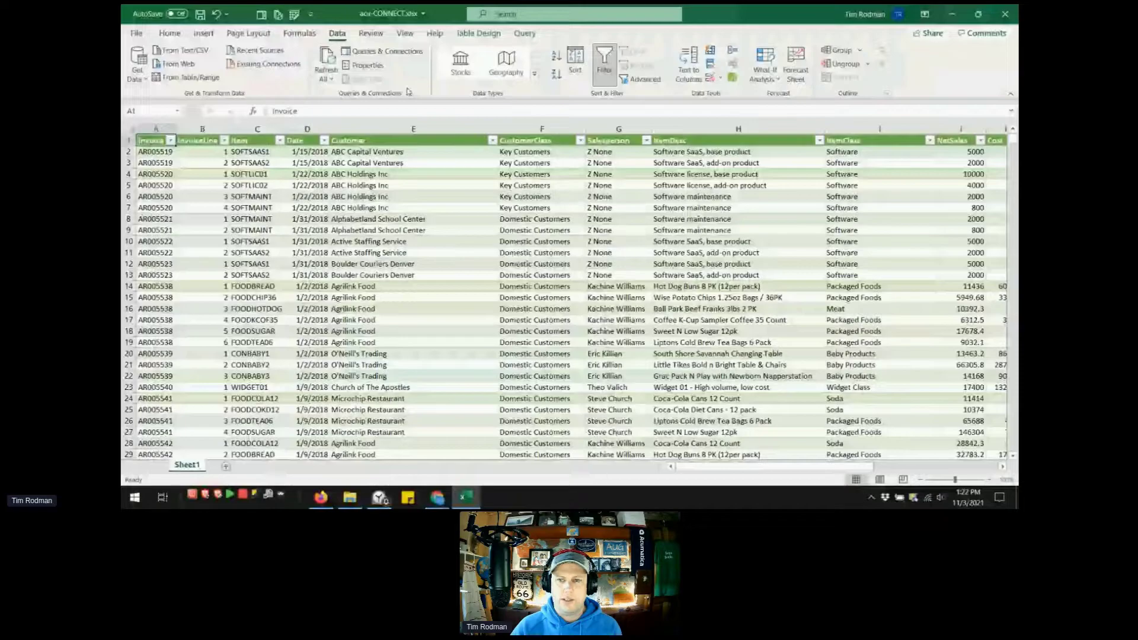
pyautogui.click(383, 51)
pyautogui.click(865, 205)
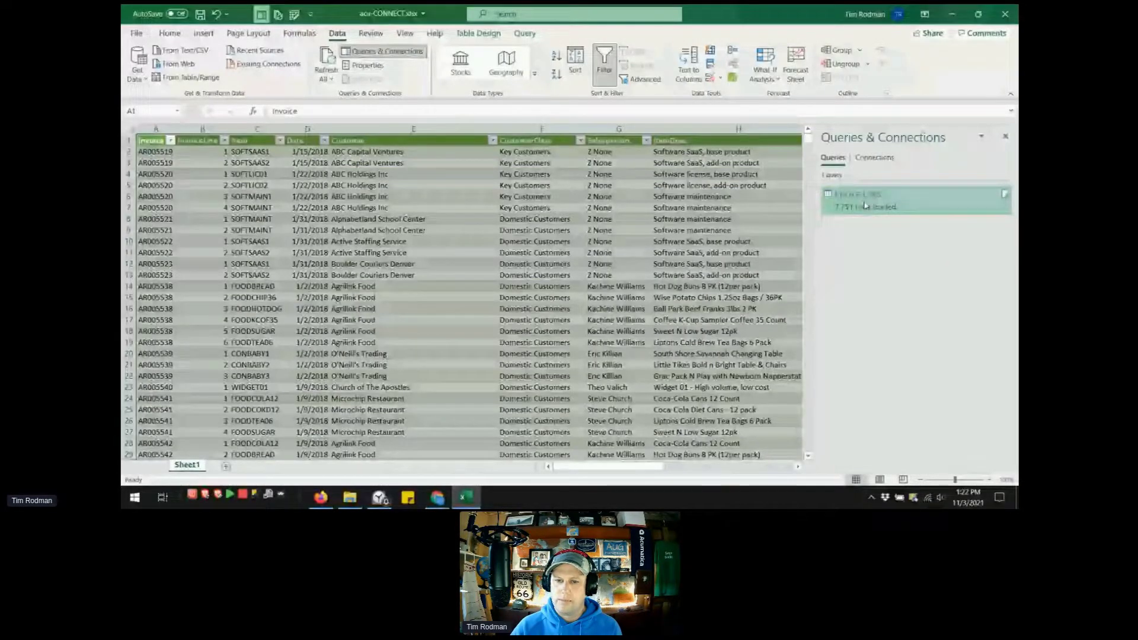
pyautogui.doubleClick(865, 205)
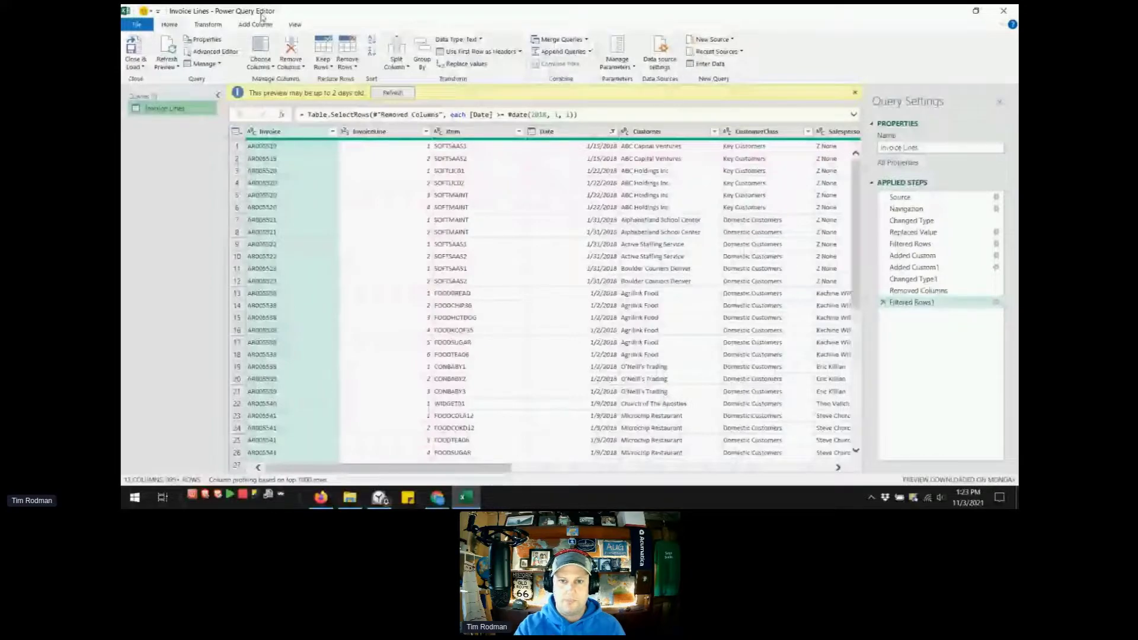
# - Review the query's first applied steps from Source through Navigation, Changed Type and Replaced Value to Filtered Rows
pyautogui.click(918, 198)
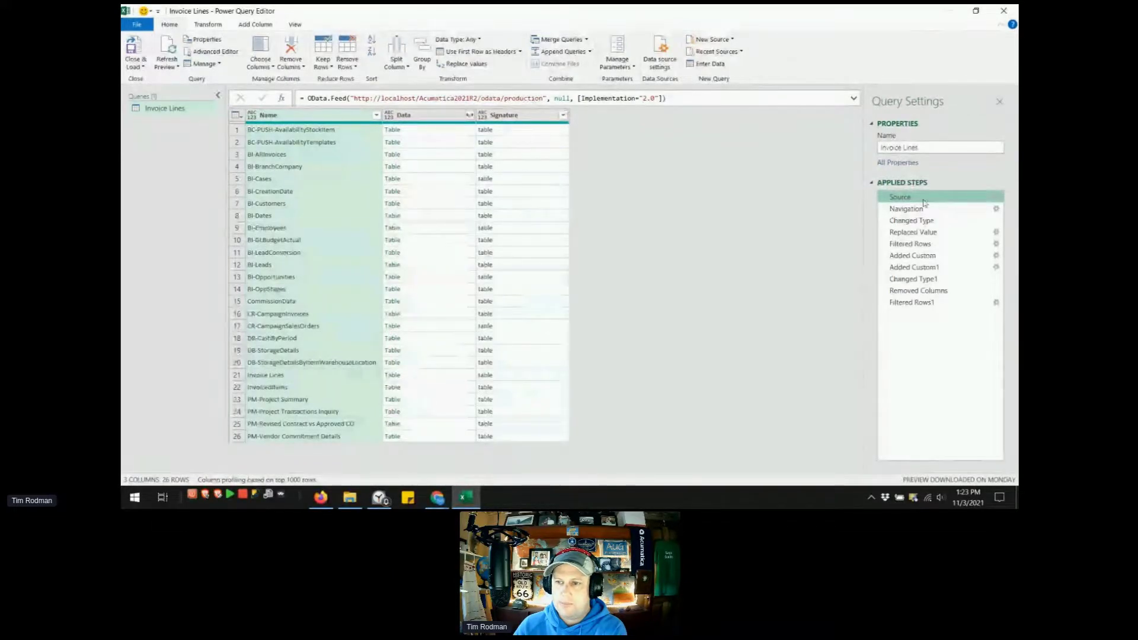
pyautogui.click(905, 209)
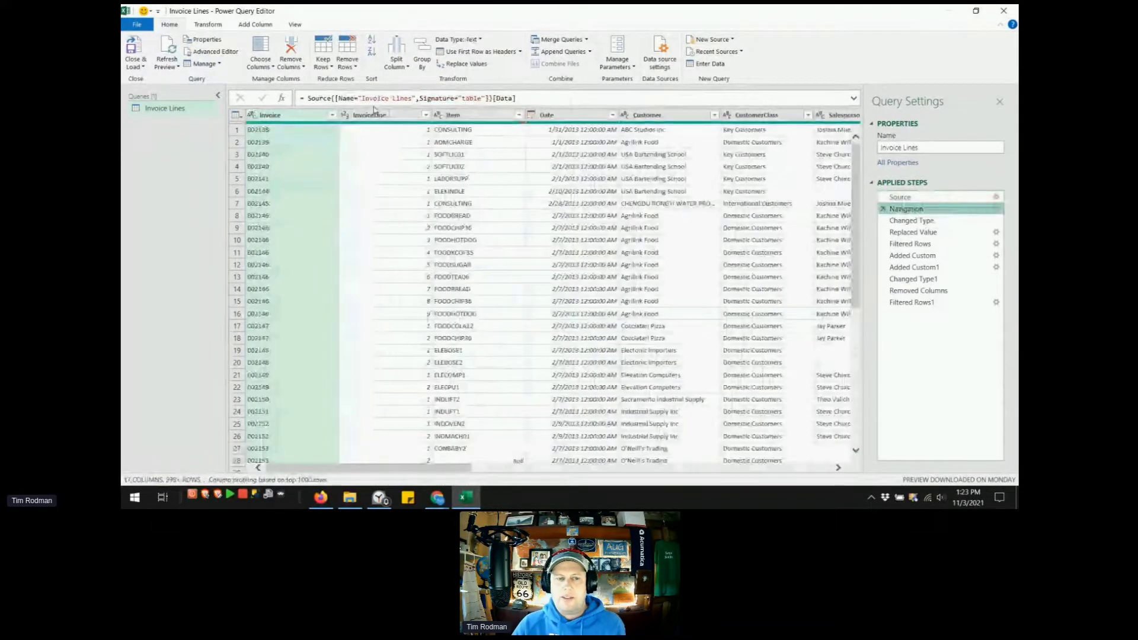
pyautogui.click(879, 210)
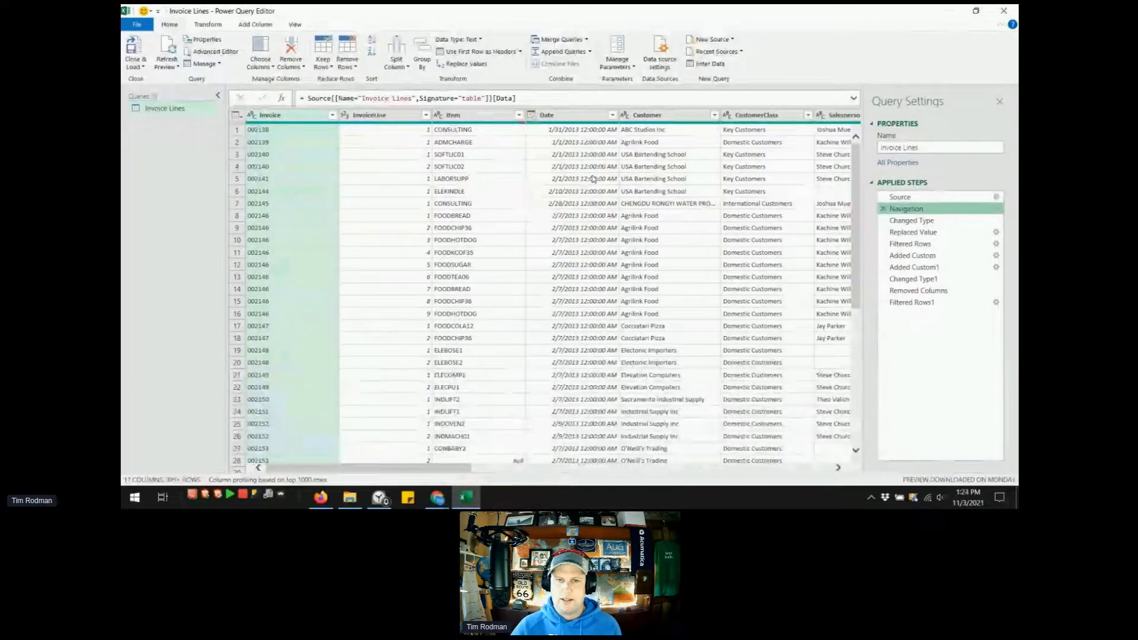
pyautogui.click(923, 222)
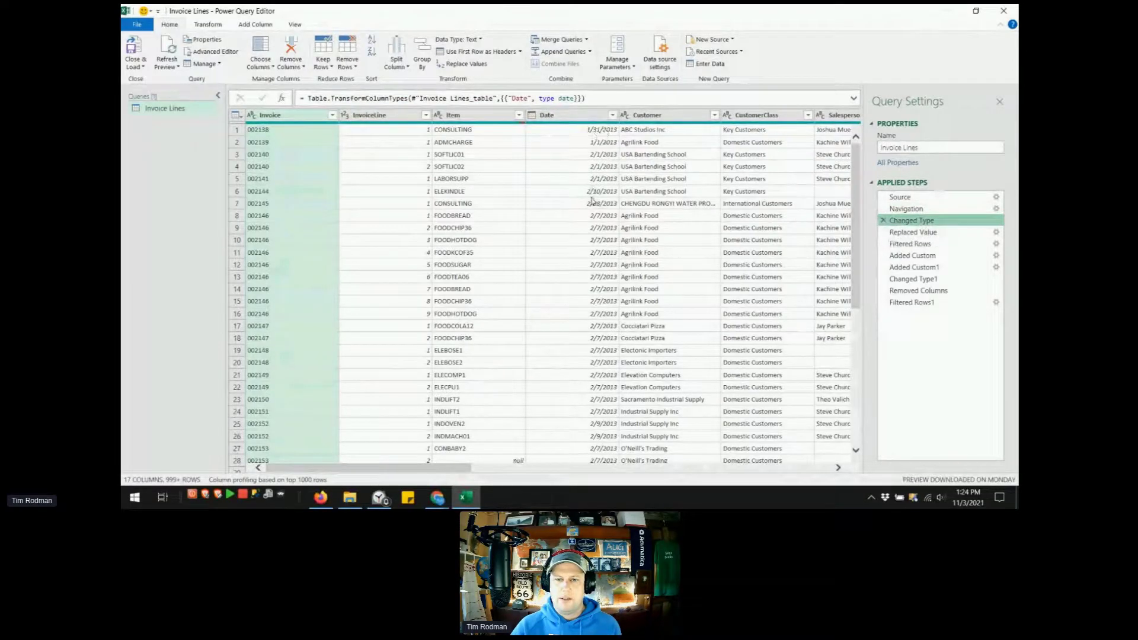
pyautogui.click(913, 233)
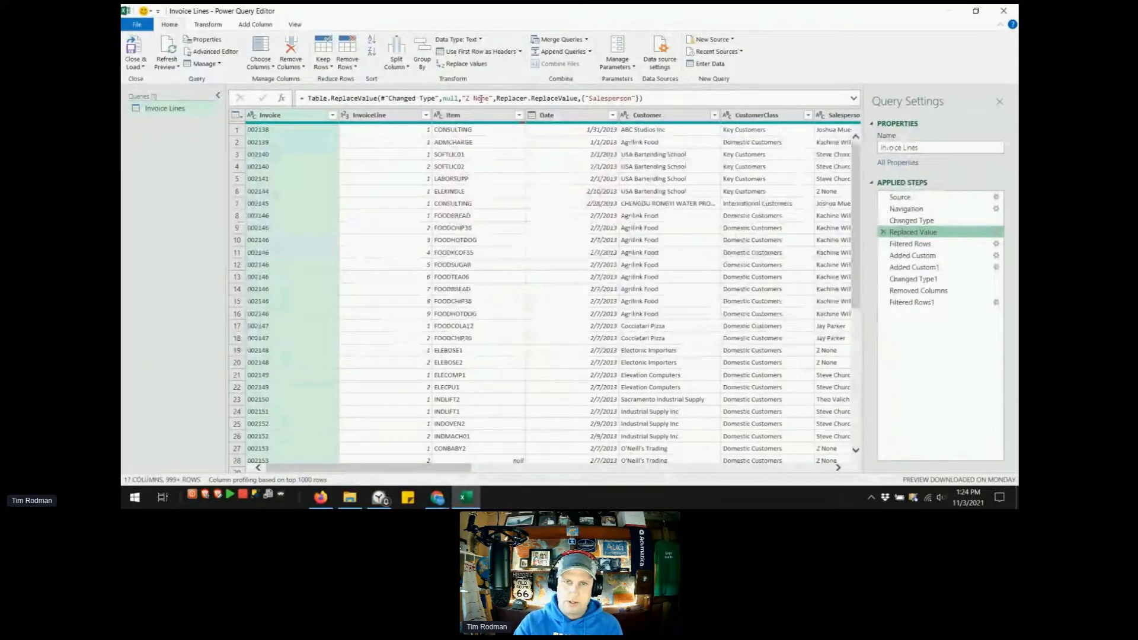
pyautogui.click(923, 243)
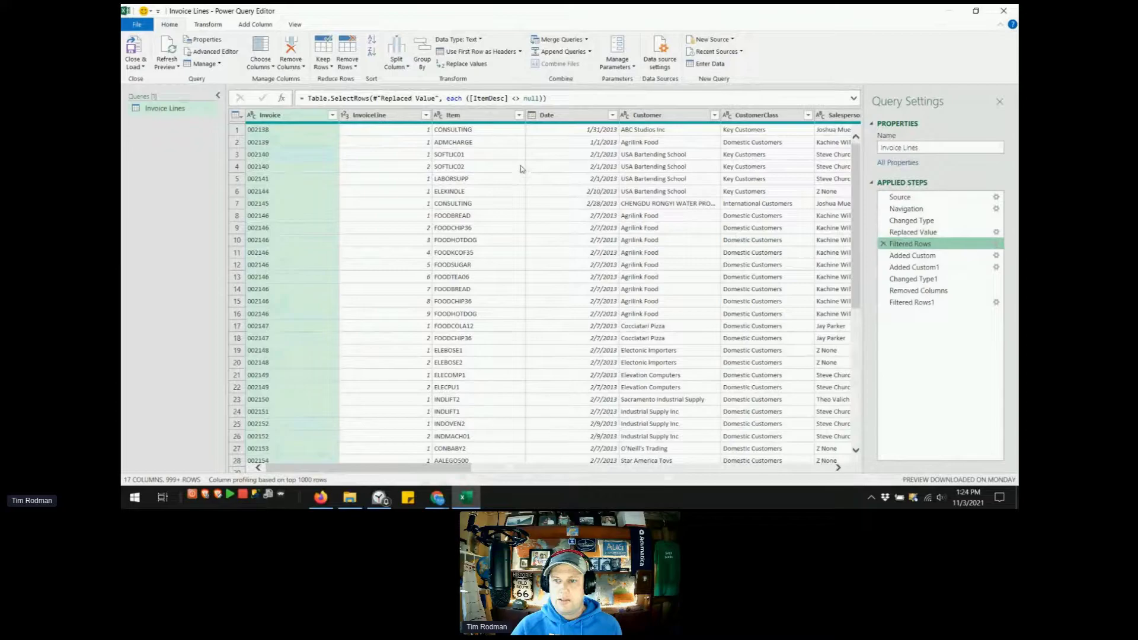
# - Examine the two custom column steps and the MyItem and MyMargin columns they add to the query
pyautogui.click(883, 255)
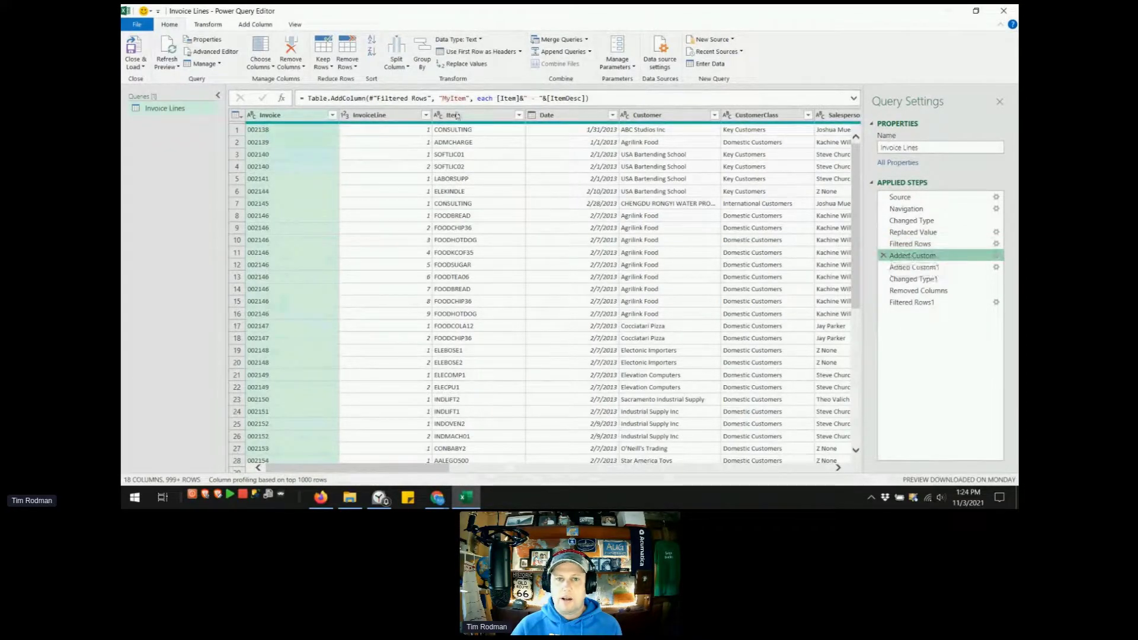
pyautogui.moveTo(436, 468); pyautogui.dragTo(830, 466)
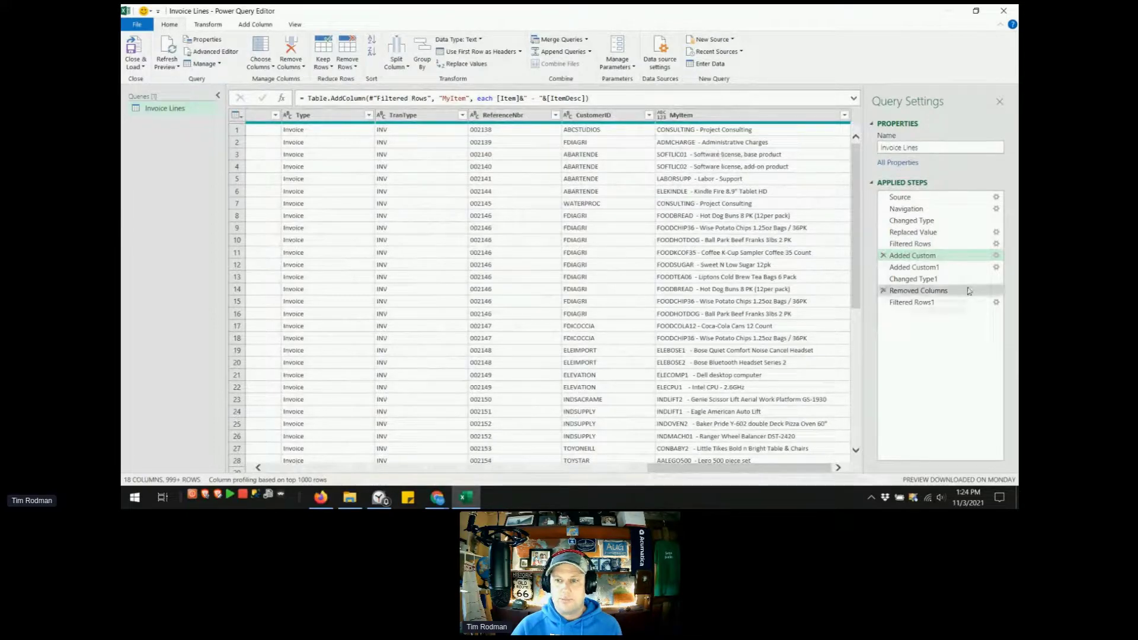
pyautogui.click(940, 270)
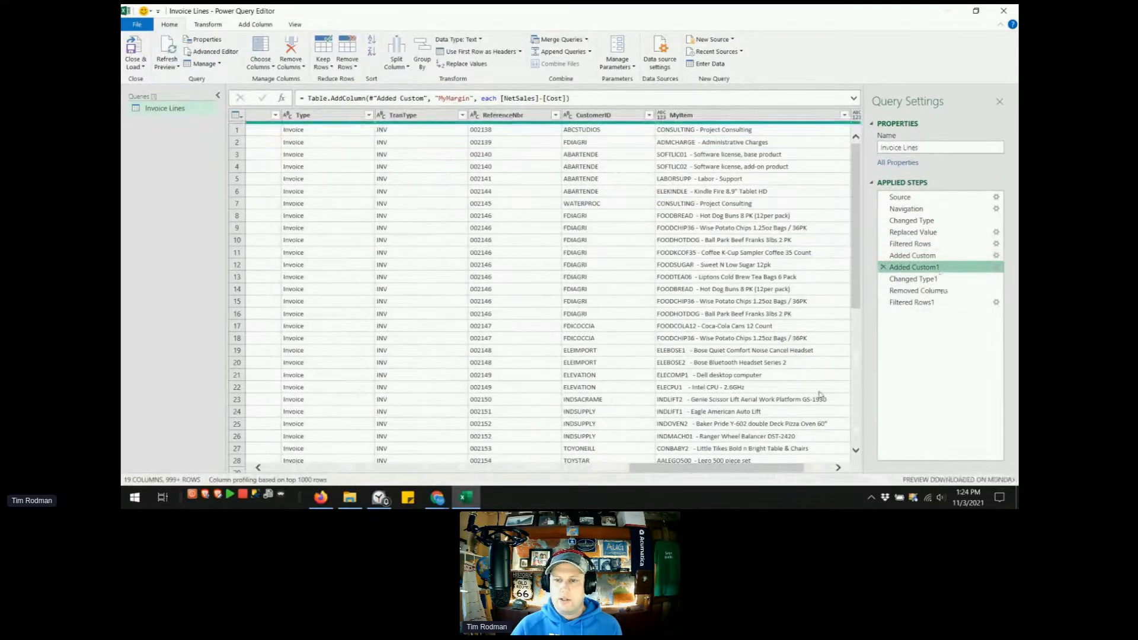
pyautogui.moveTo(773, 468); pyautogui.dragTo(863, 476)
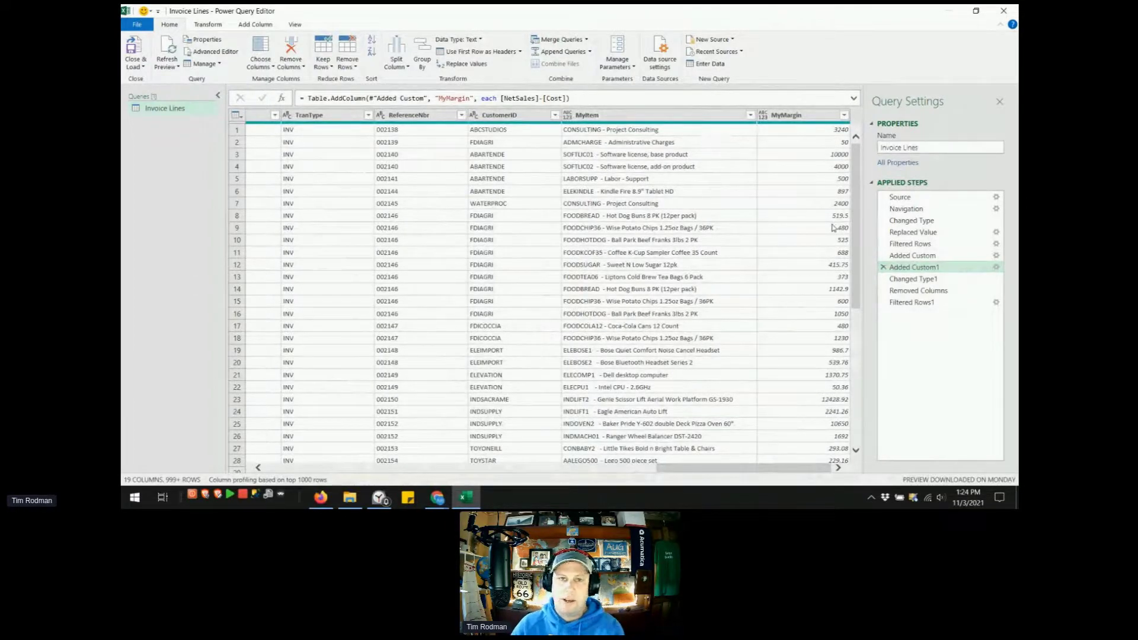
# - Review the Changed Type1, Removed Columns and Filtered Rows1 steps, including the resulting MyMargin column
pyautogui.click(931, 280)
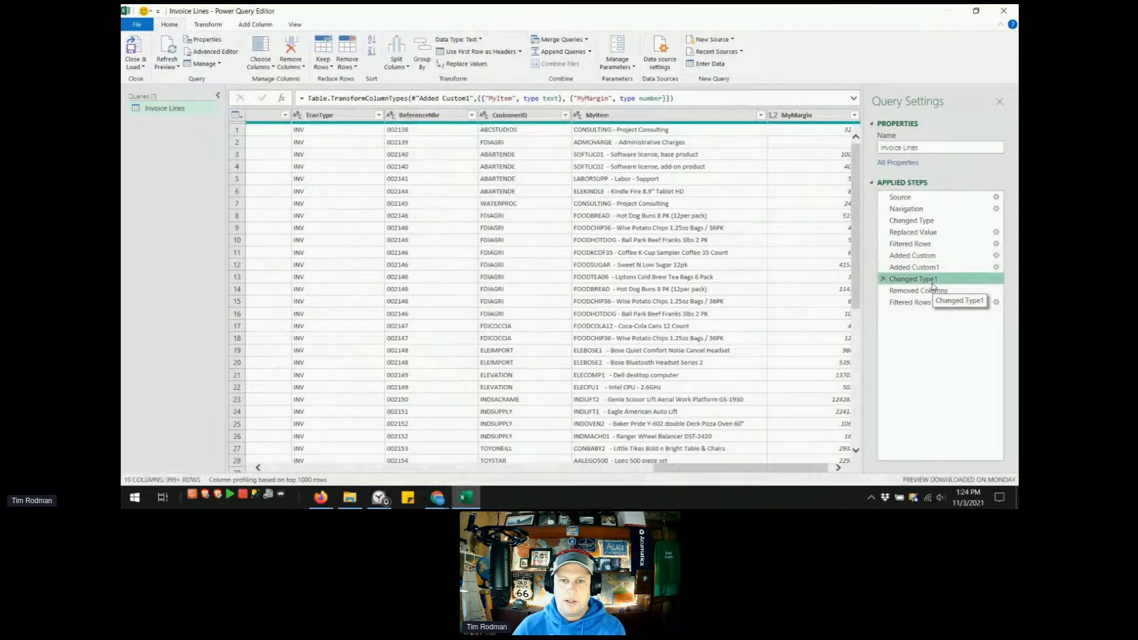
pyautogui.click(930, 290)
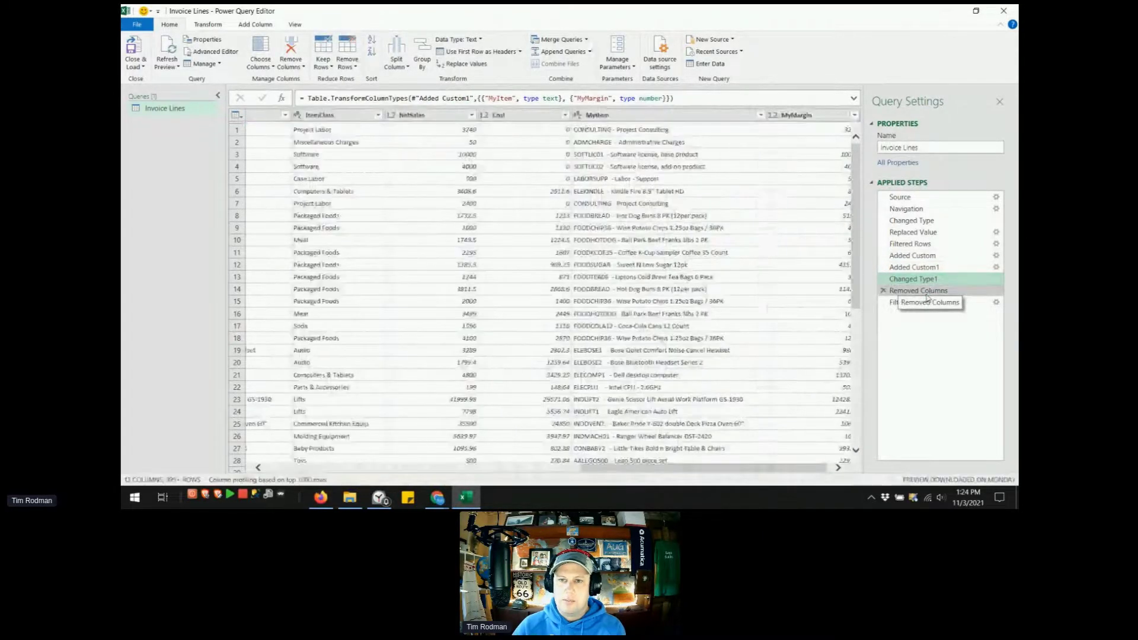
pyautogui.click(924, 303)
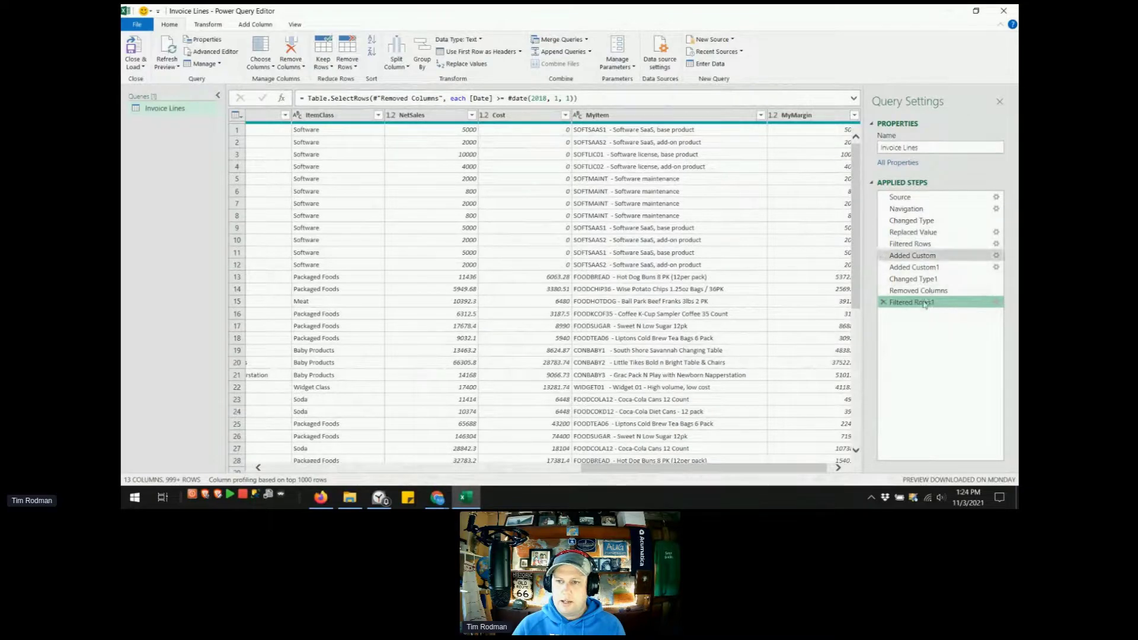
pyautogui.moveTo(814, 468); pyautogui.dragTo(842, 452)
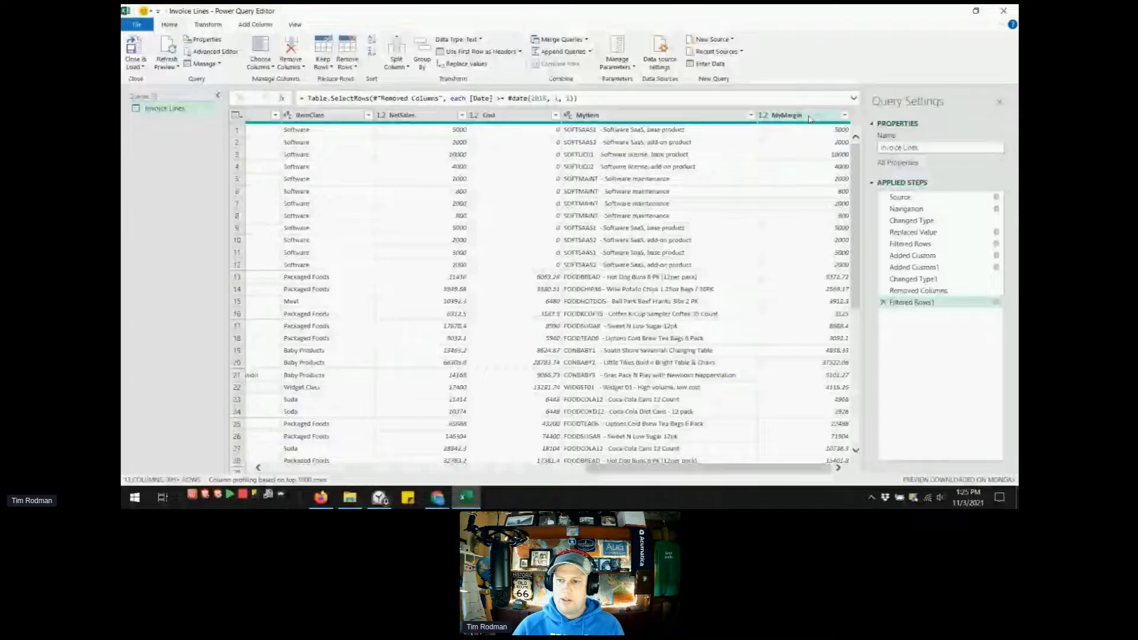
# - Compare the data at the Filtered Rows step with the final Filtered Rows1 step, and close the Power Query Editor
pyautogui.click(910, 244)
pyautogui.click(827, 469)
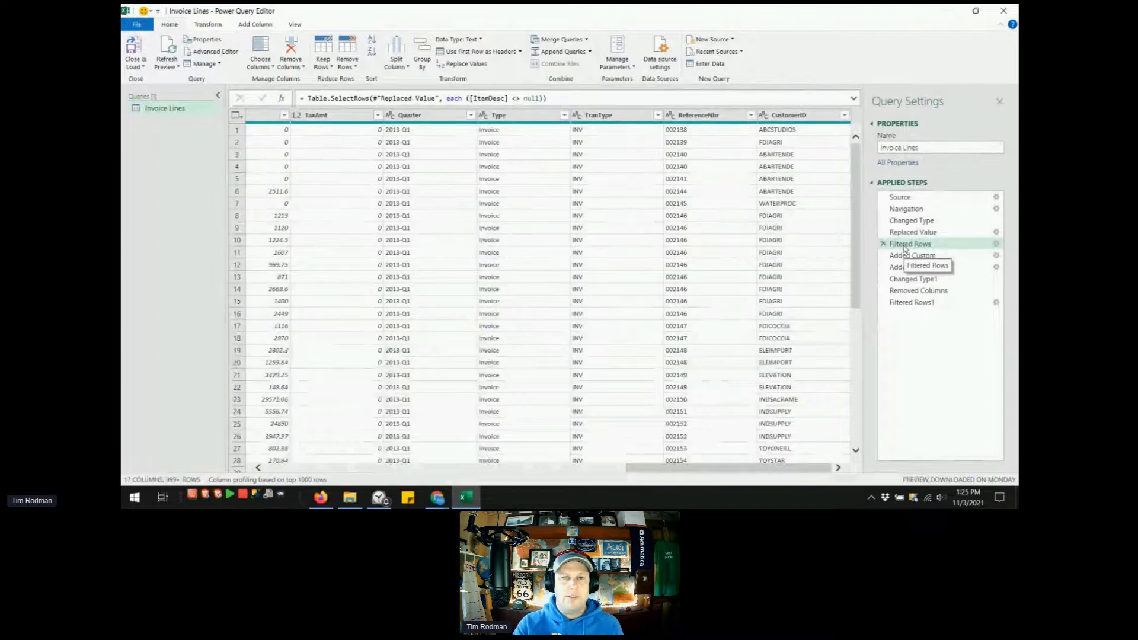
pyautogui.click(920, 305)
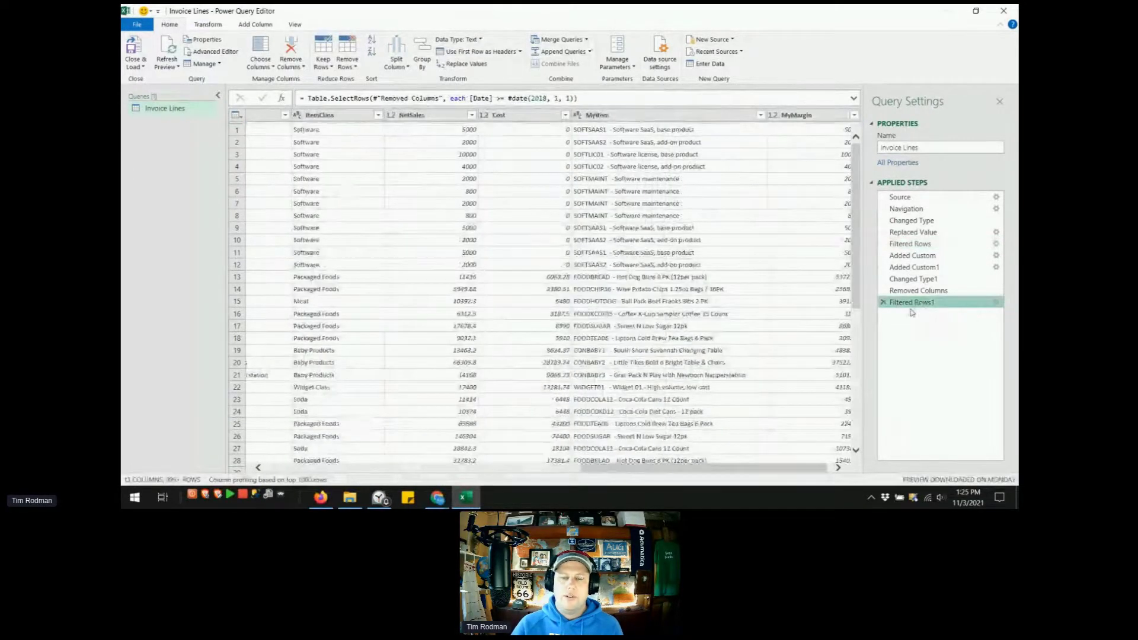
pyautogui.moveTo(913, 279); pyautogui.dragTo(912, 302)
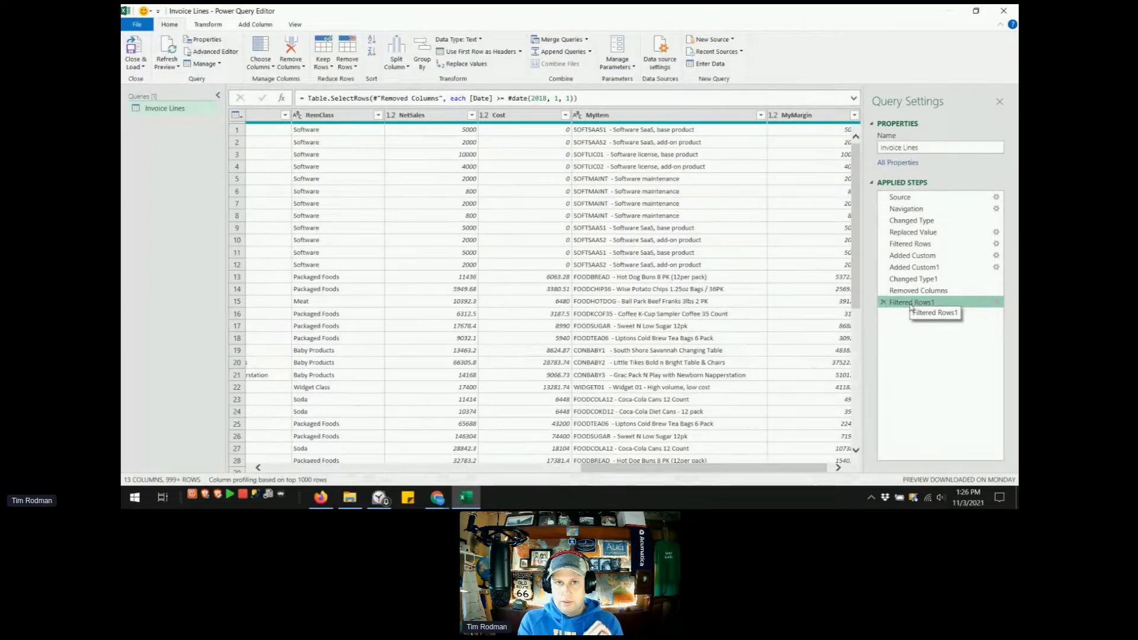
pyautogui.click(1010, 11)
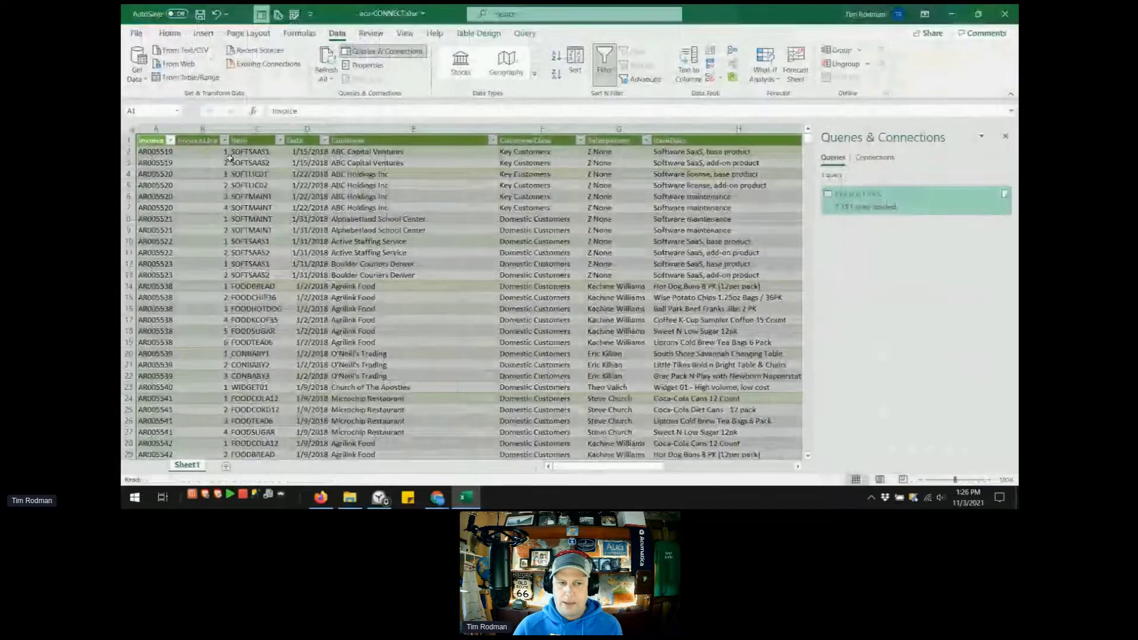
# - Examine the last rows of the loaded invoice lines table and the empty rows below, and return to cell A1
pyautogui.click(229, 161)
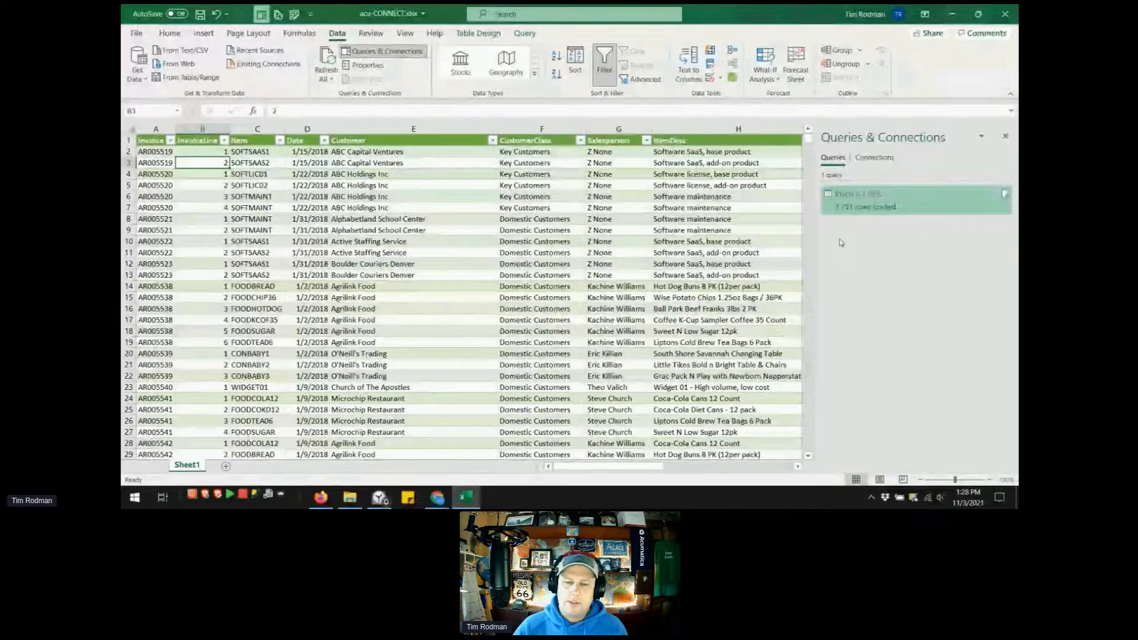
pyautogui.click(169, 166)
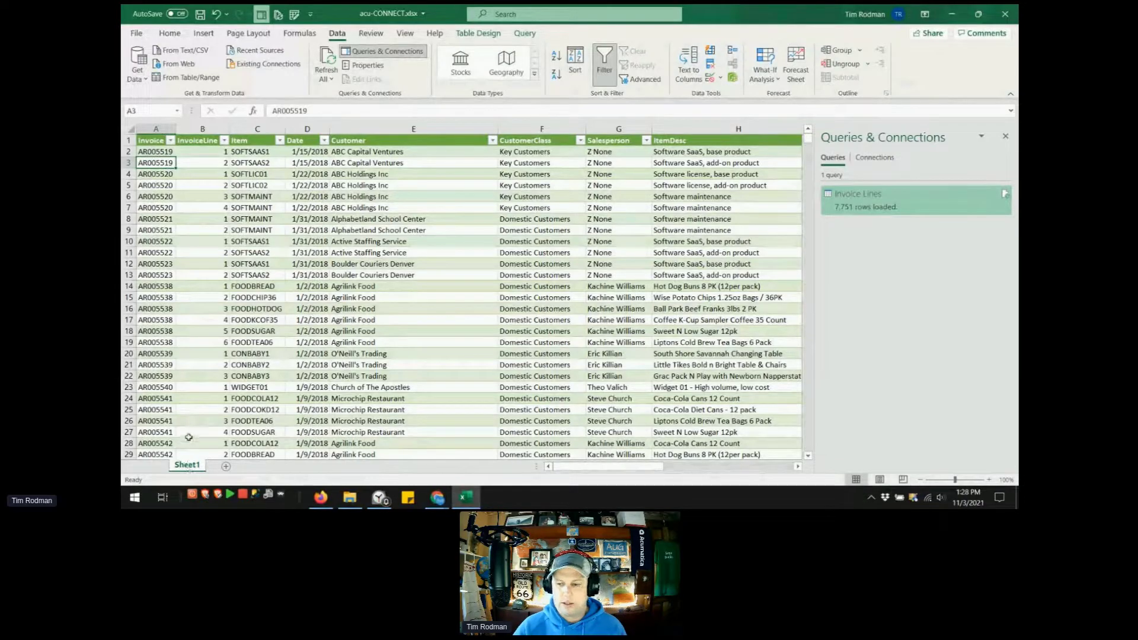
pyautogui.hotkey('ctrl', 'Down')
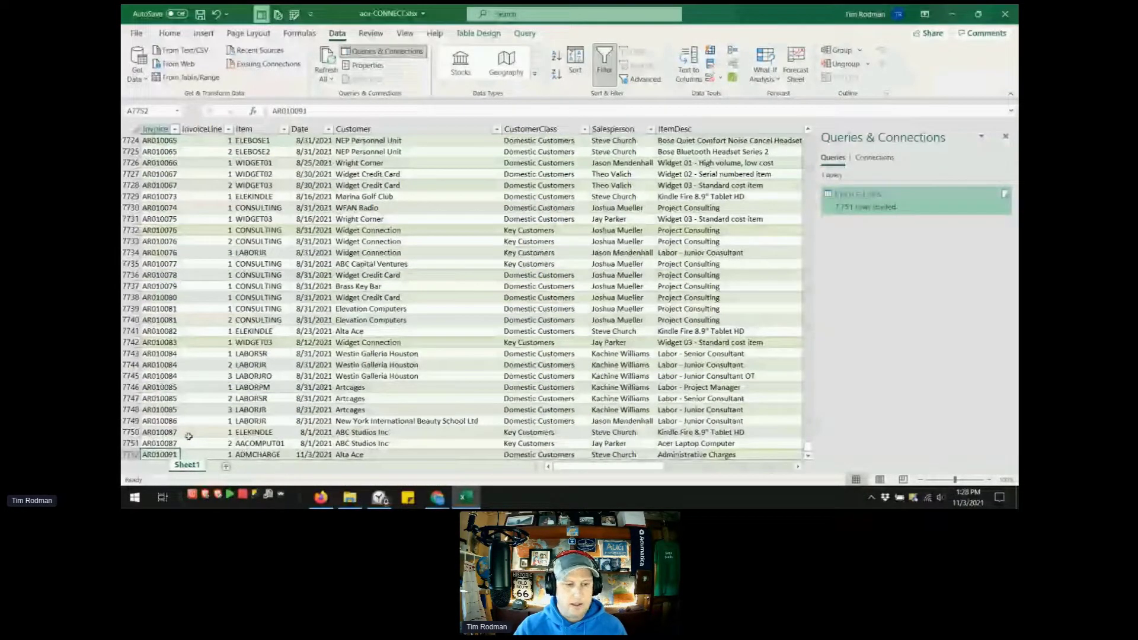
pyautogui.press('Down')
pyautogui.press('Down')
pyautogui.press('Down')
pyautogui.press('Down')
pyautogui.hotkey('ctrl', 'Up')
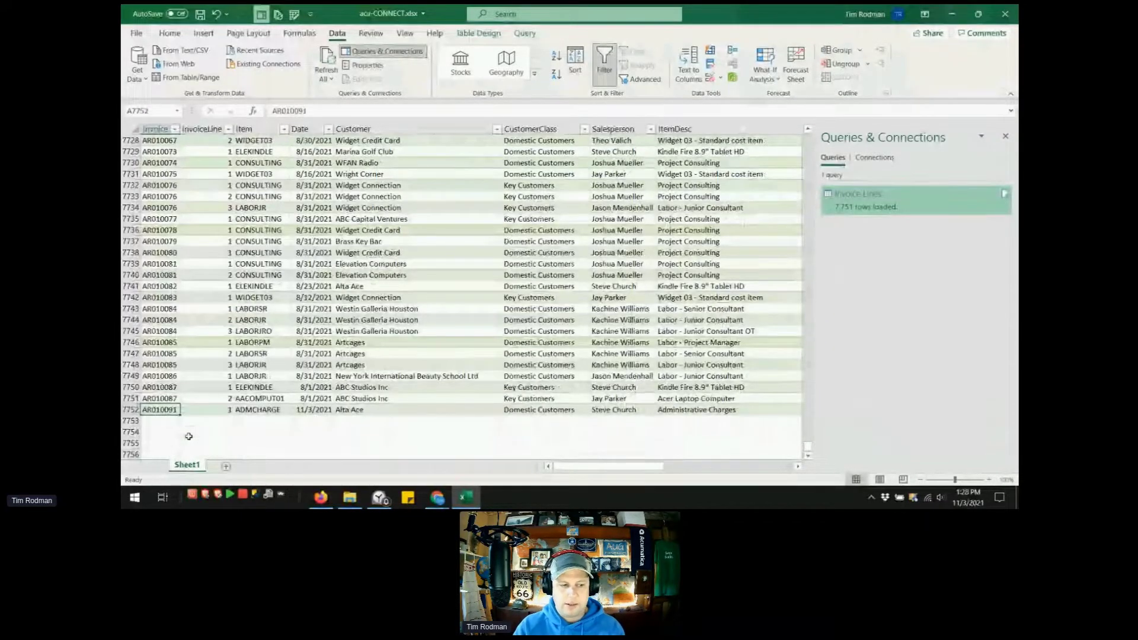
pyautogui.press('Down')
pyautogui.press('Down')
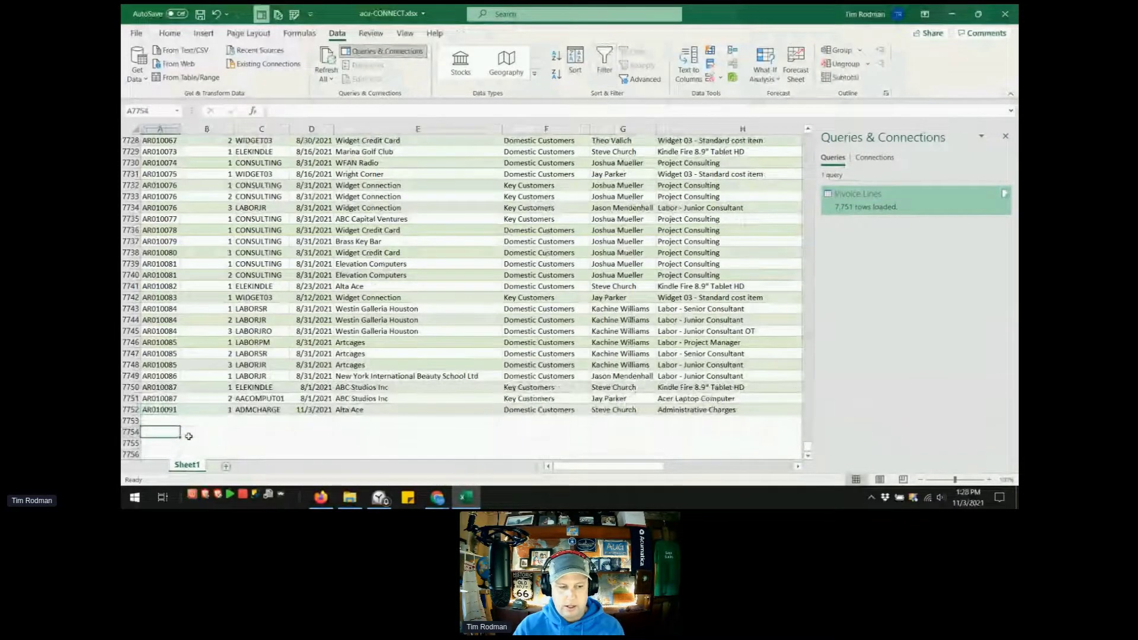
pyautogui.hotkey('ctrl', 'Down')
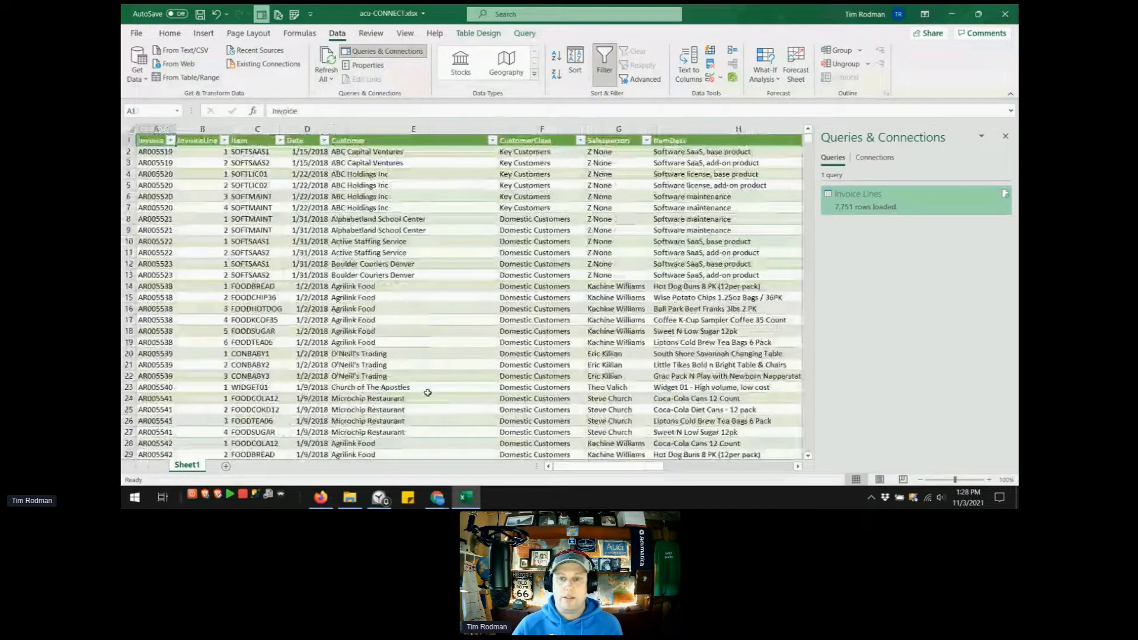
# - Change the Invoice Lines query to only create a connection and add its data to the Data Model, and save the workbook
pyautogui.moveTo(902, 211)
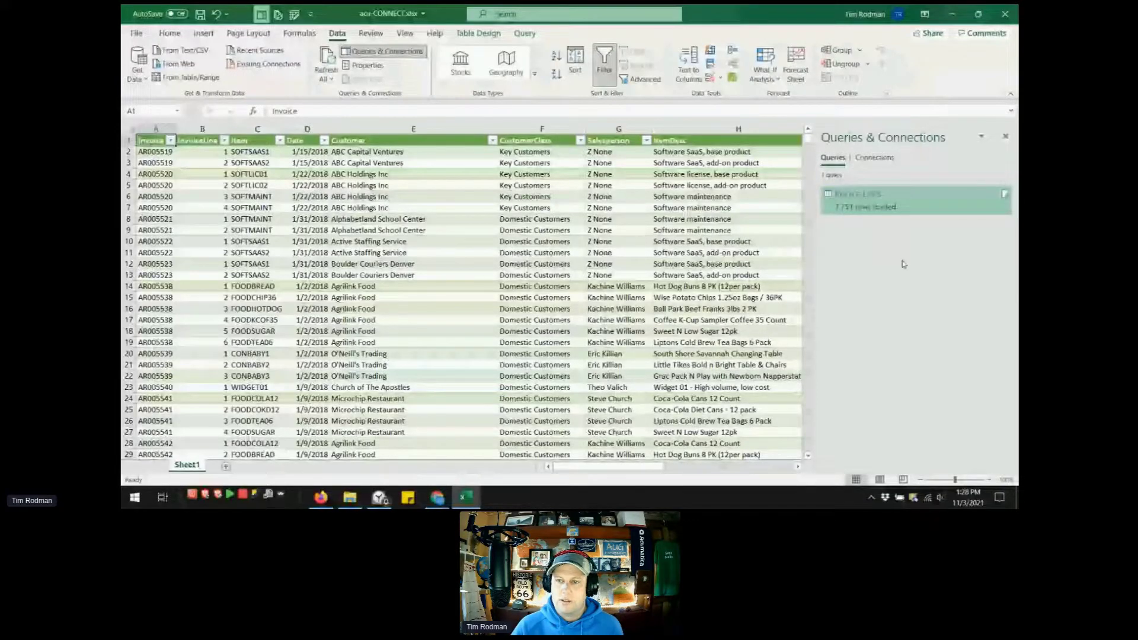
pyautogui.rightClick(868, 204)
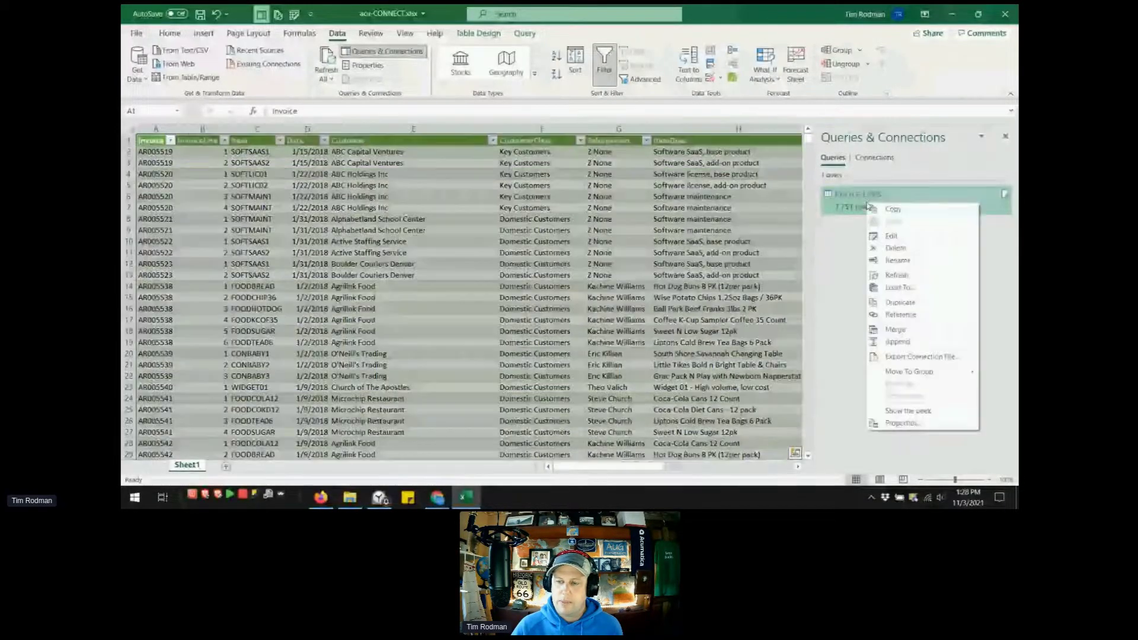
pyautogui.click(899, 288)
pyautogui.click(339, 253)
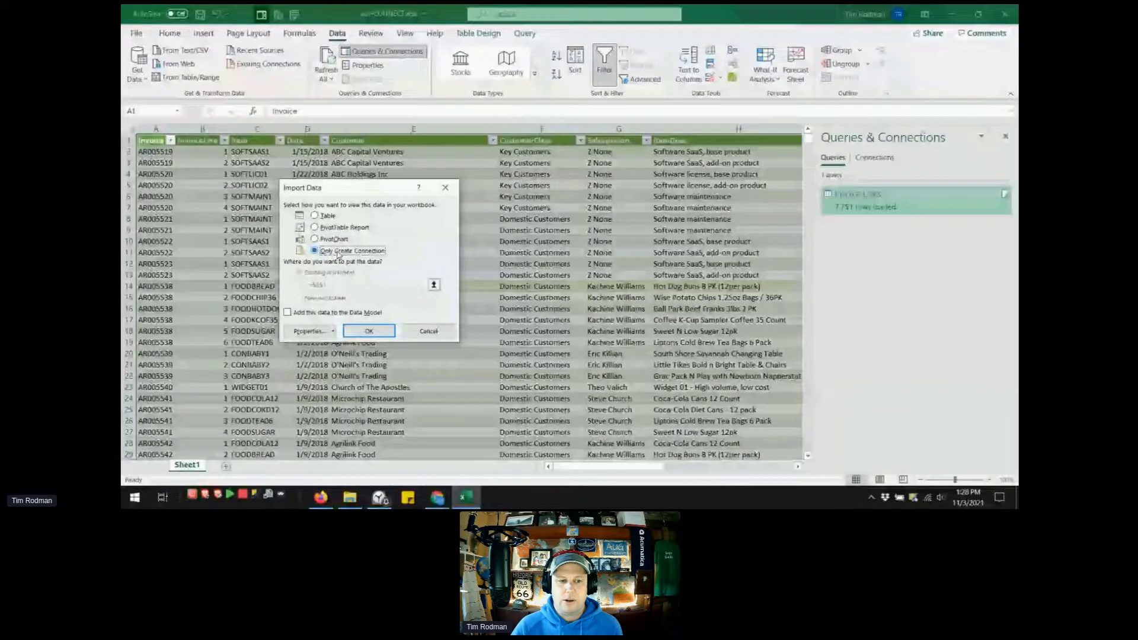
pyautogui.click(288, 312)
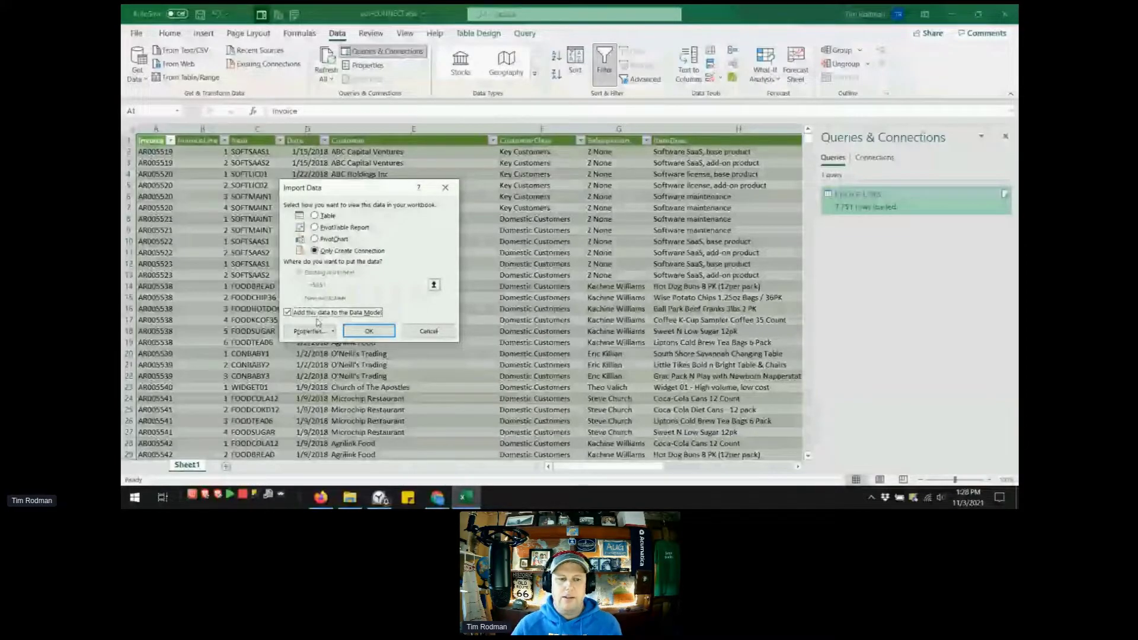
pyautogui.click(369, 331)
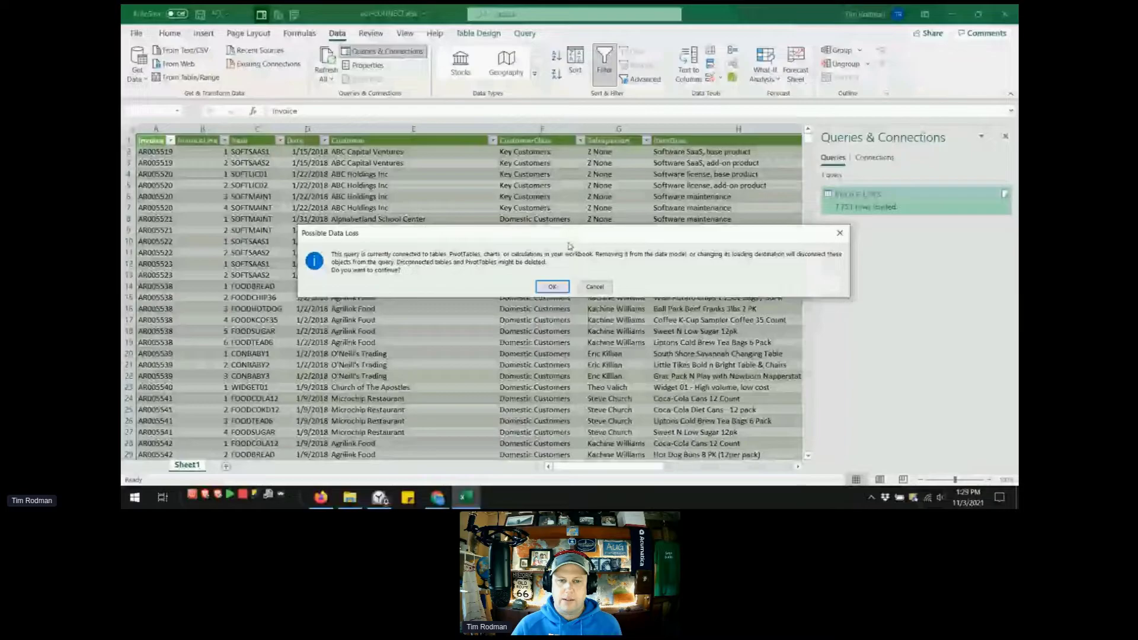
pyautogui.click(552, 288)
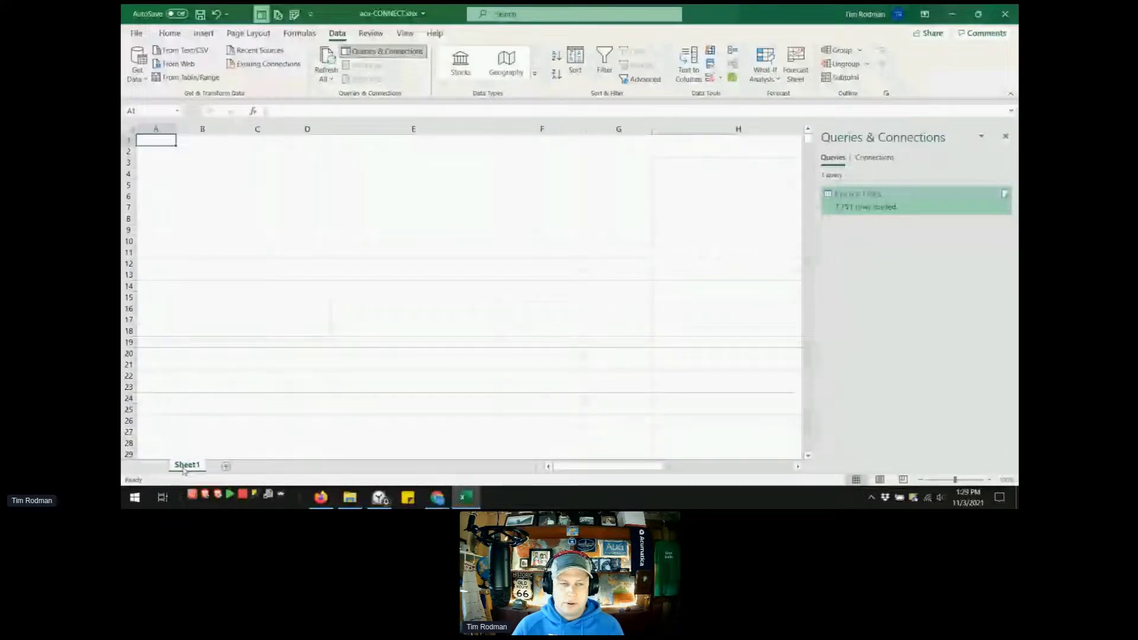
pyautogui.click(199, 15)
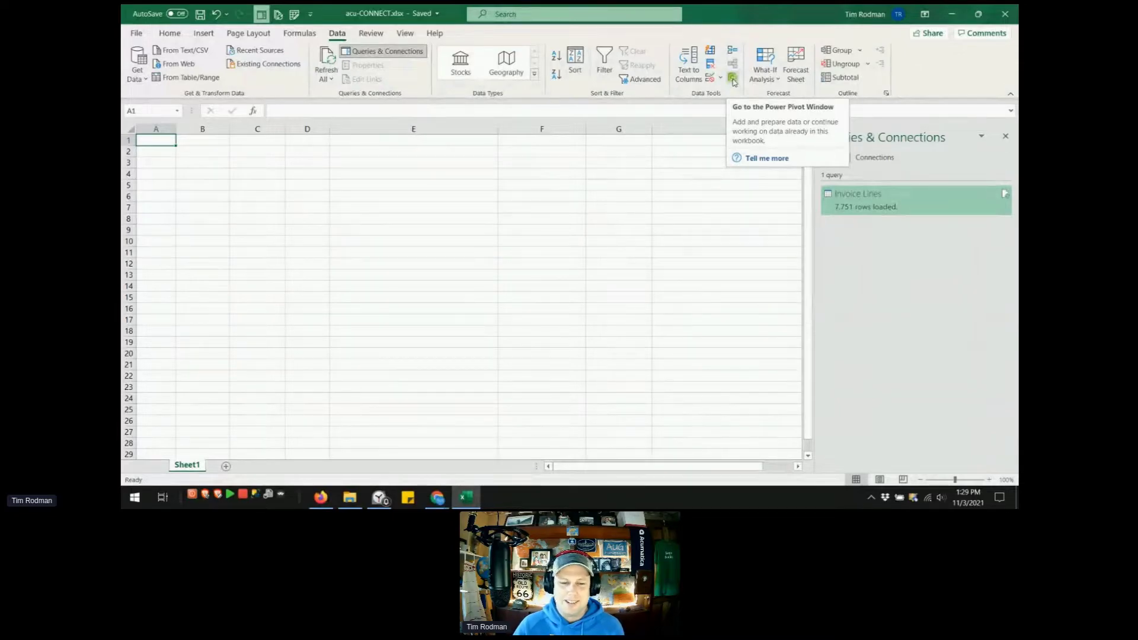
# - Open the Power Pivot window with the Data Analysis add-ins enabled, and reposition the Invoice Lines table in the diagram view
pyautogui.click(733, 79)
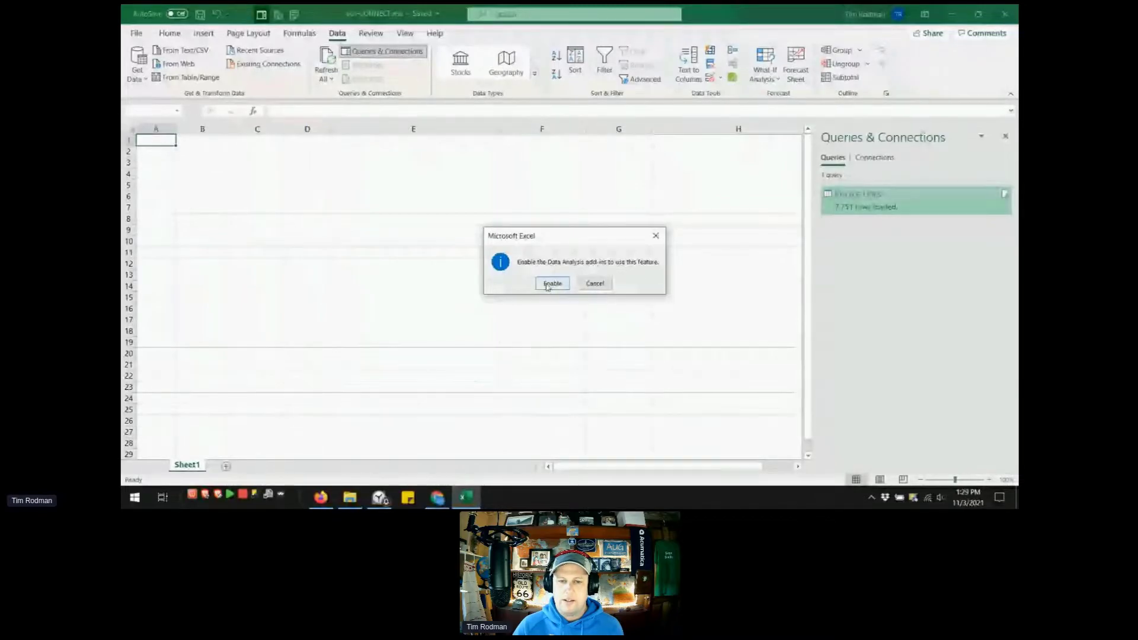
pyautogui.click(544, 286)
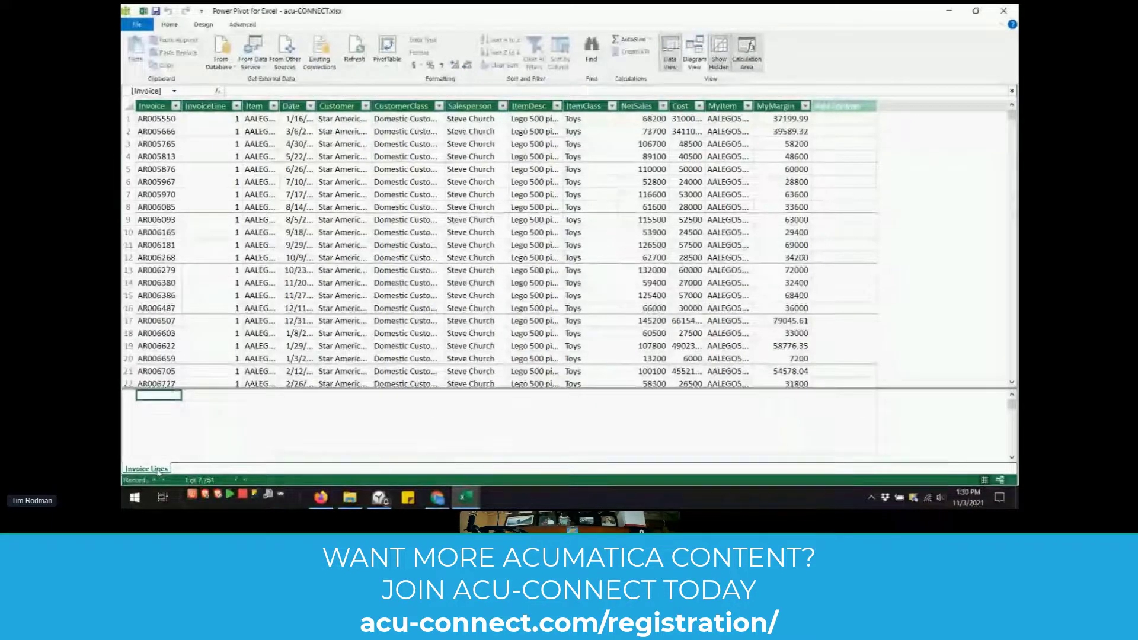
pyautogui.click(694, 53)
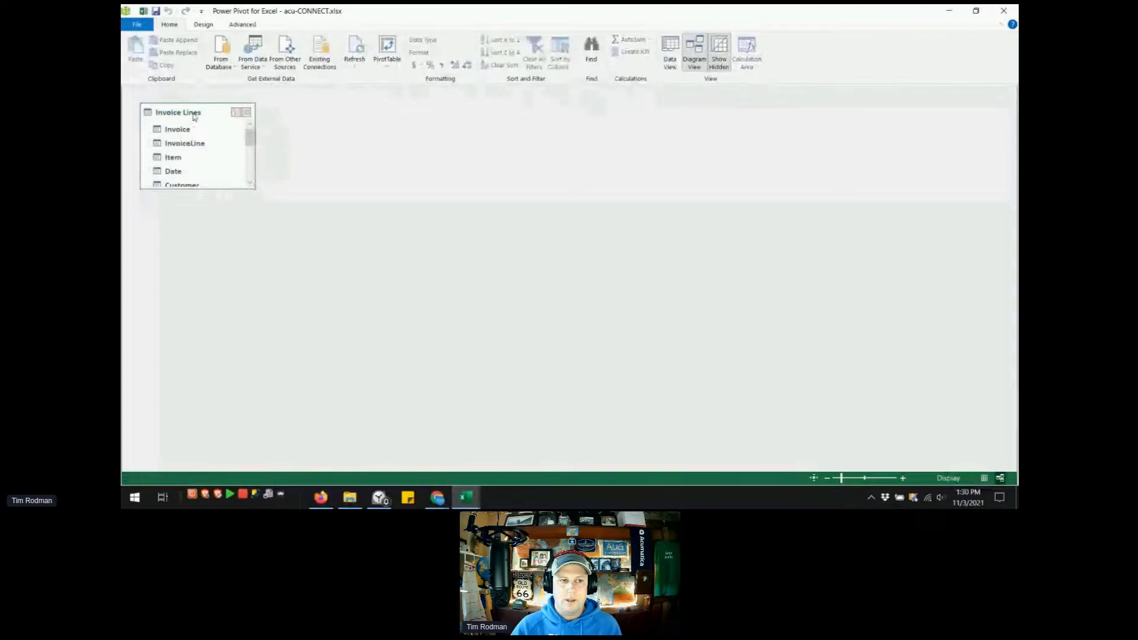
pyautogui.moveTo(195, 115); pyautogui.dragTo(215, 137)
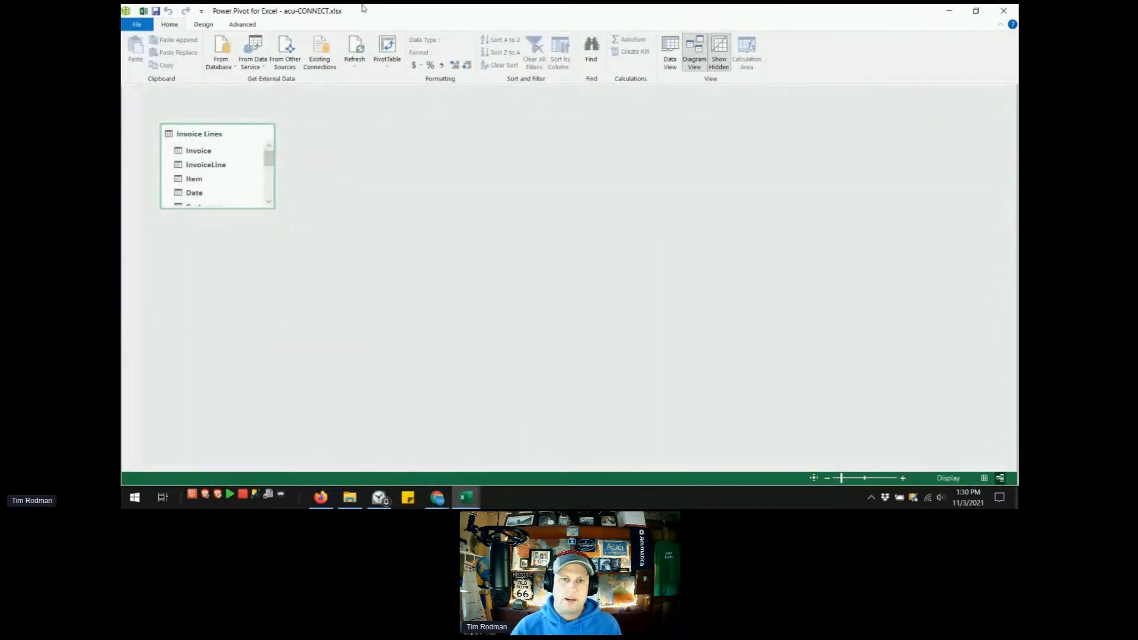
# - Reveal the workbook behind the Power Pivot window, maximize the window again, and view the Invoice Lines table in Data View
pyautogui.moveTo(573, 10); pyautogui.dragTo(727, 118)
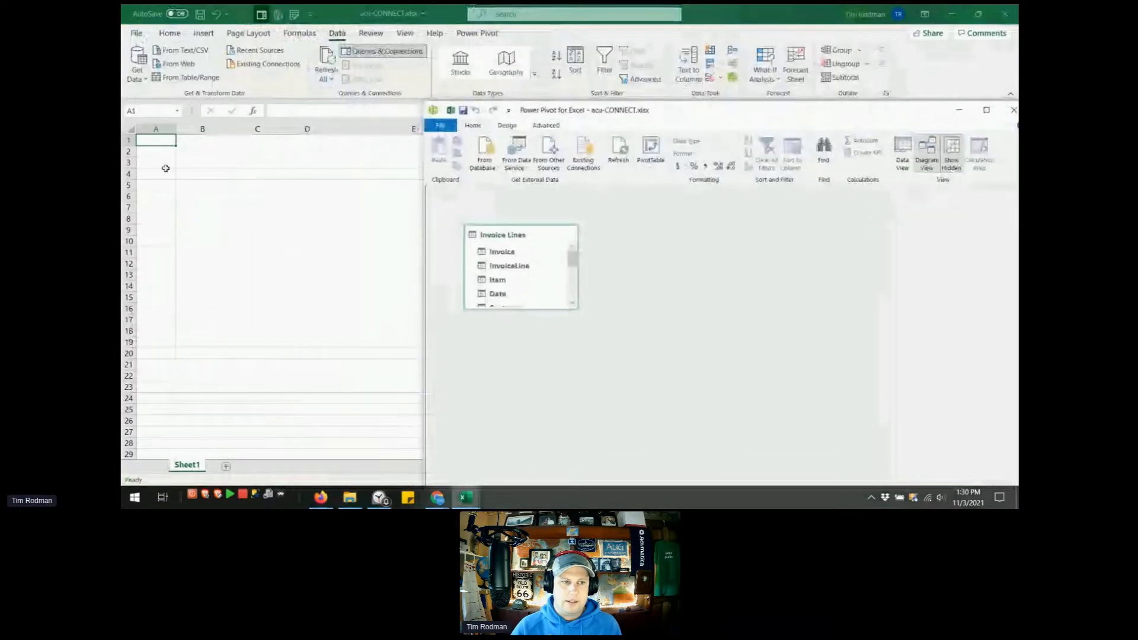
pyautogui.doubleClick(668, 111)
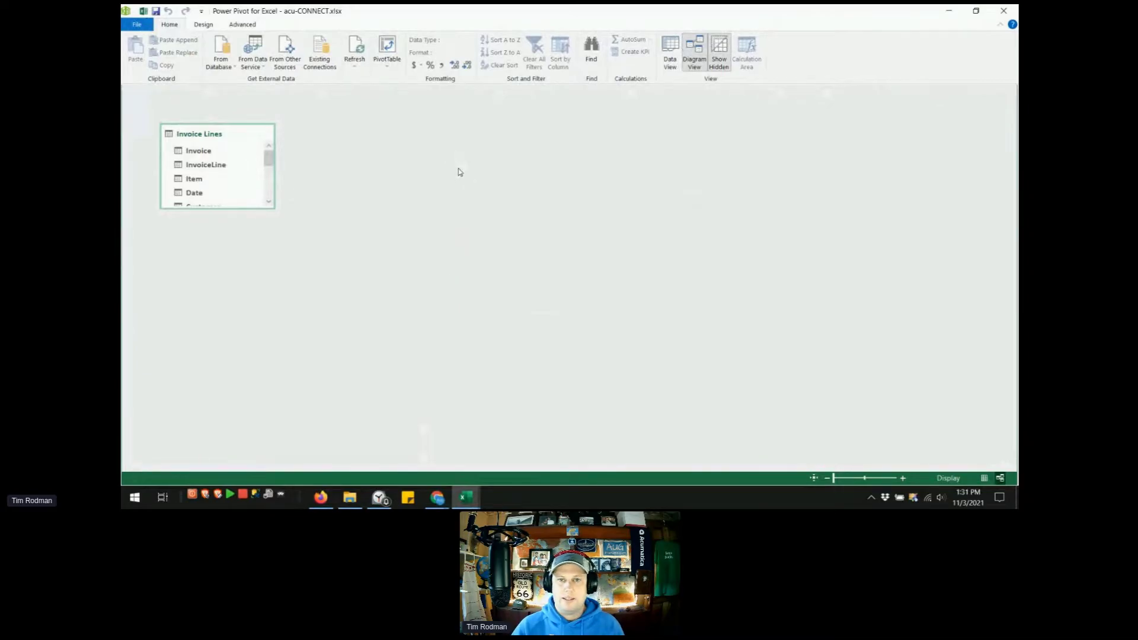
pyautogui.click(676, 48)
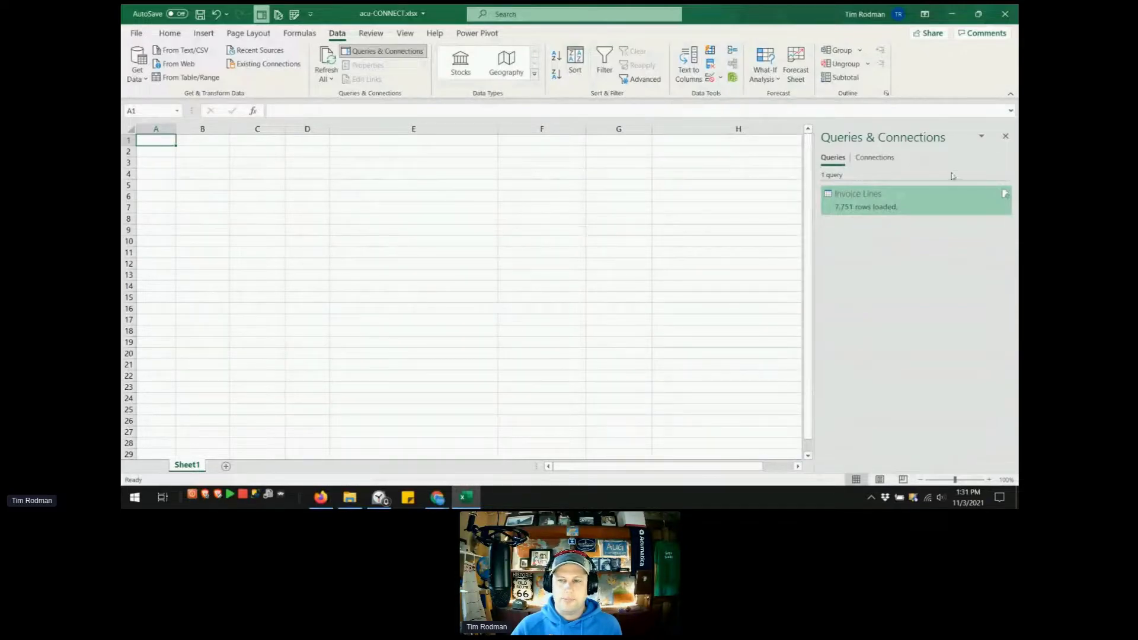
# - Close the Queries & Connections pane and insert a PivotTable from the Data Model into the existing worksheet at Sheet1 cell A1
pyautogui.click(1005, 136)
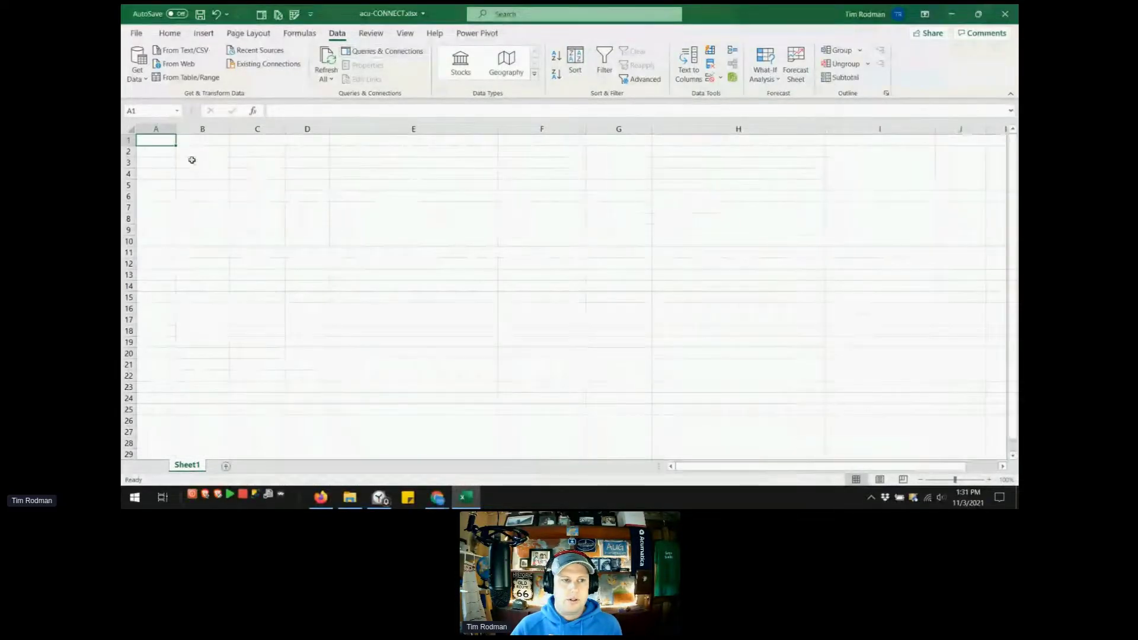
pyautogui.click(201, 33)
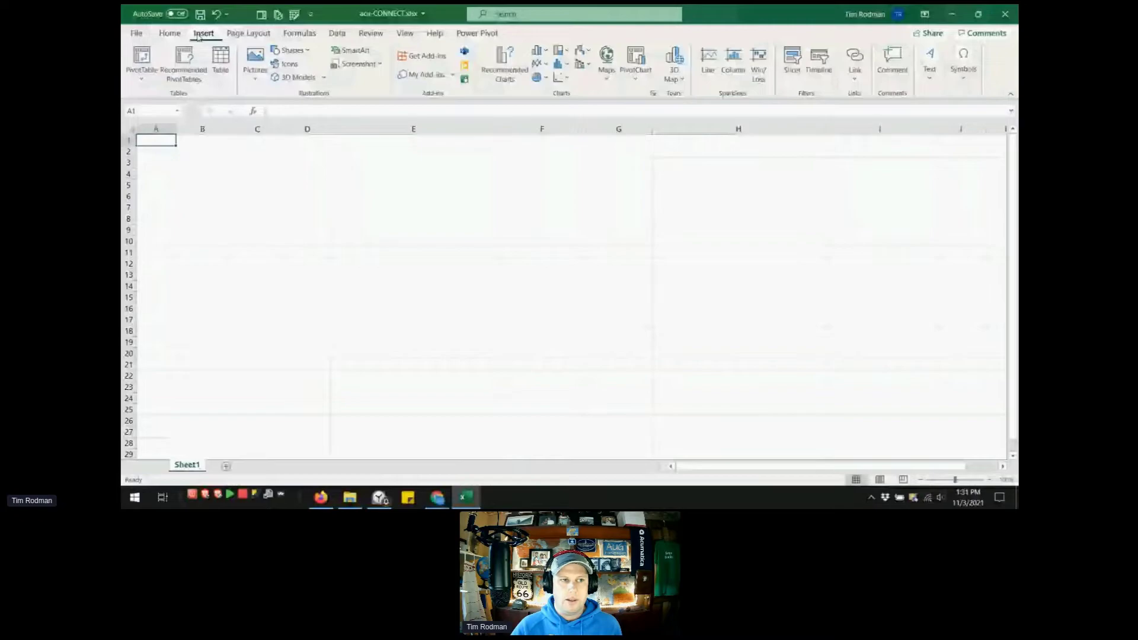
pyautogui.click(141, 70)
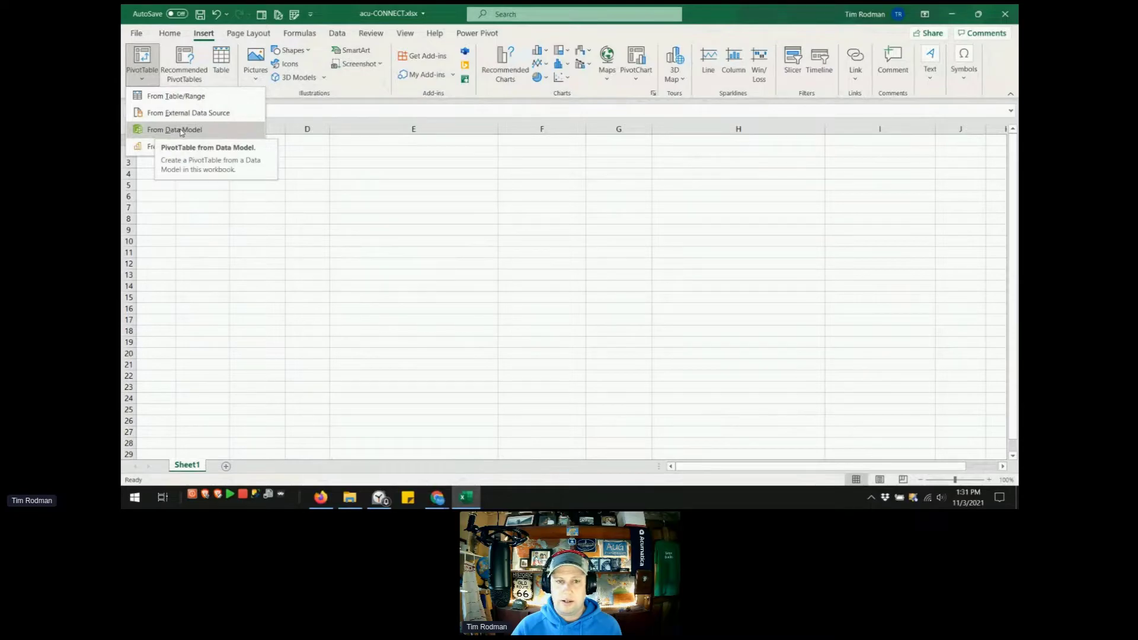
pyautogui.click(181, 131)
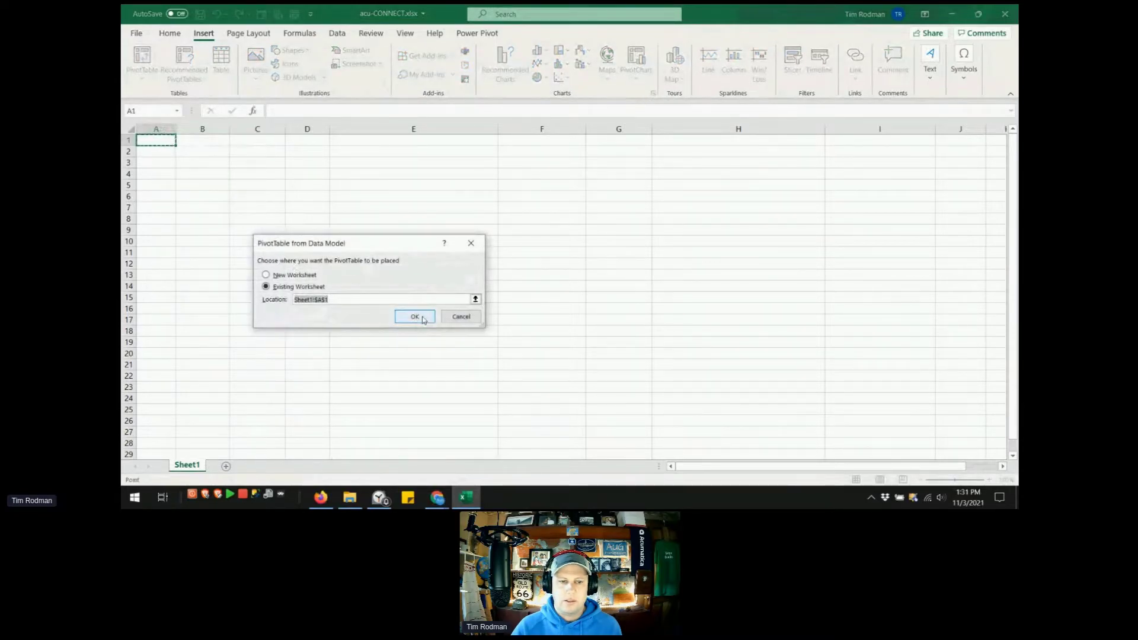
pyautogui.click(424, 319)
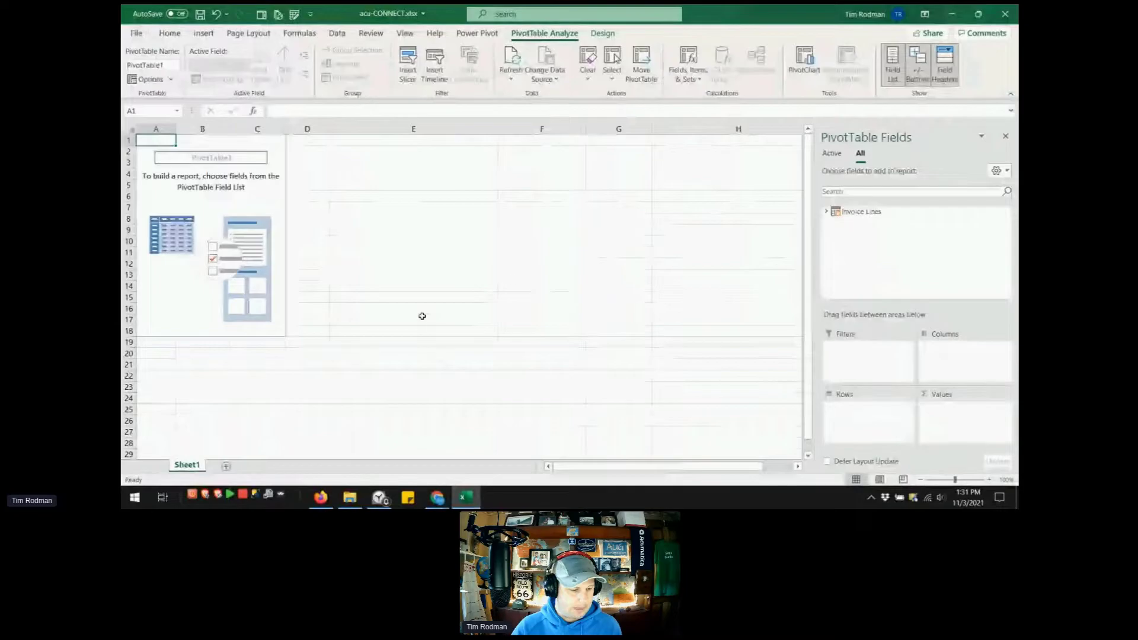
# - Lay out the PivotTable with Salesperson and Customer from Invoice Lines as rows and the sum of NetSales as values
pyautogui.click(826, 212)
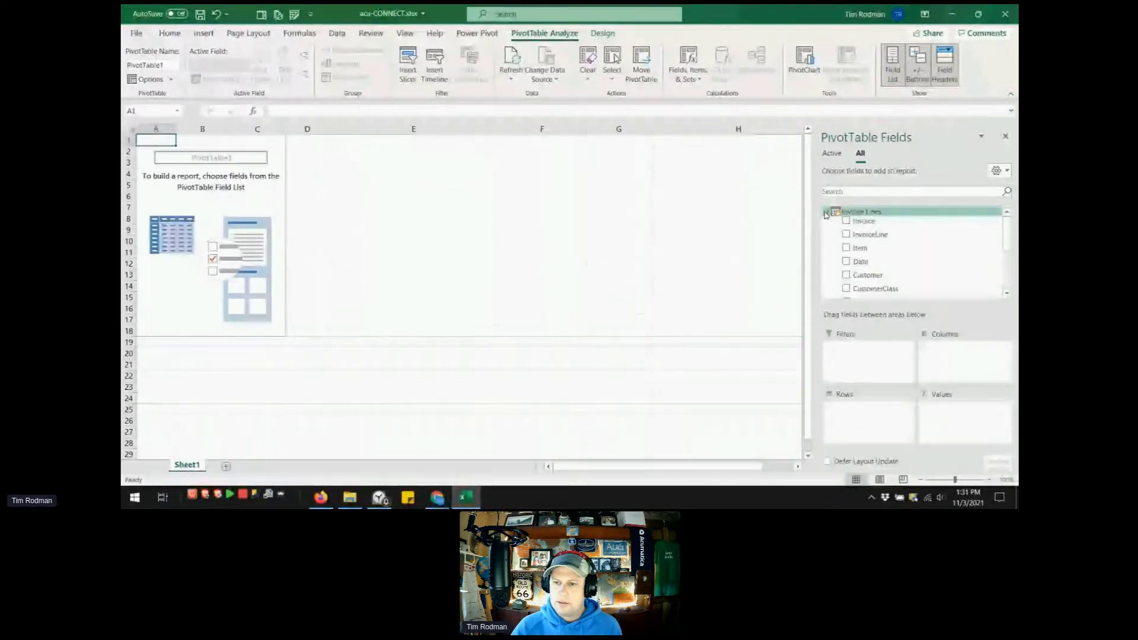
pyautogui.scroll(-5, 895, 252)
pyautogui.moveTo(883, 220); pyautogui.dragTo(880, 413)
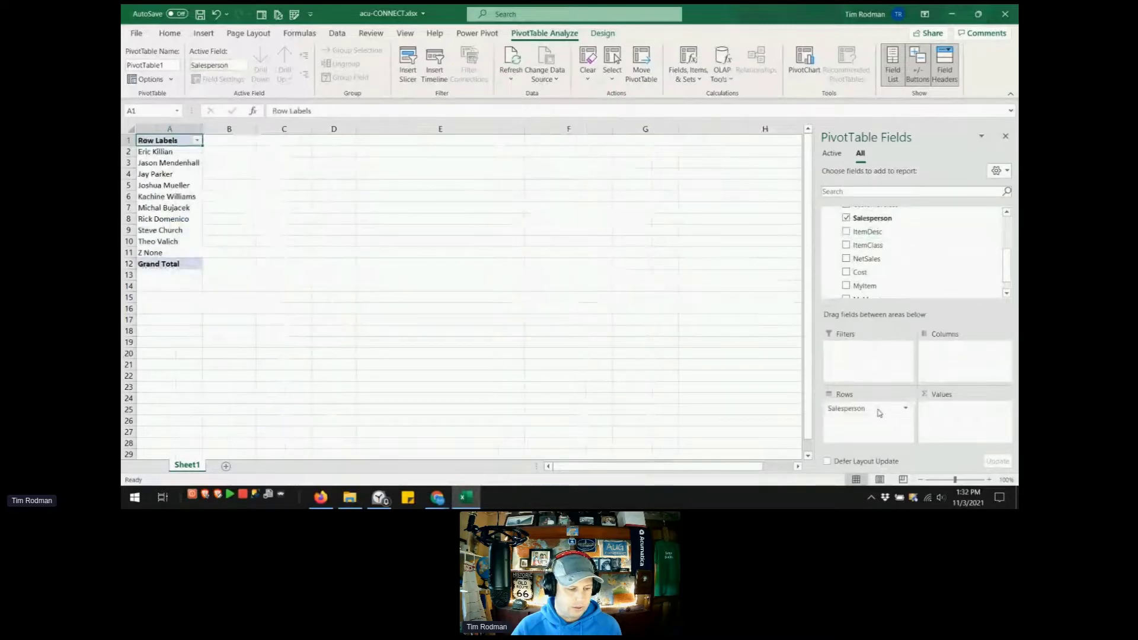
pyautogui.scroll(-1, 910, 279)
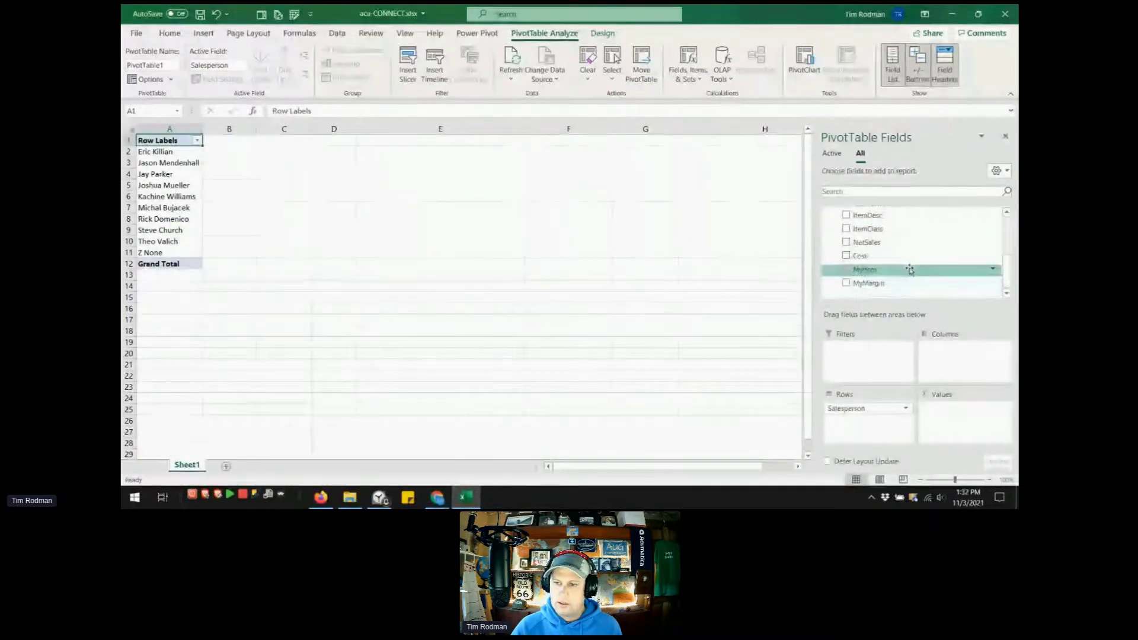
pyautogui.moveTo(872, 243); pyautogui.dragTo(961, 417)
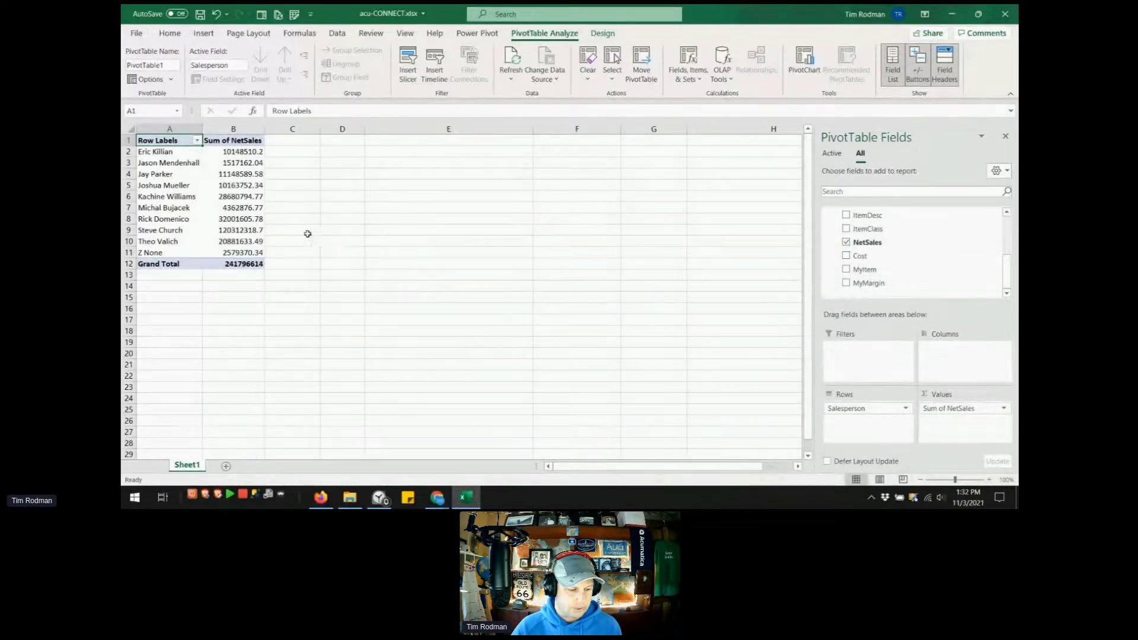
pyautogui.scroll(5, 911, 267)
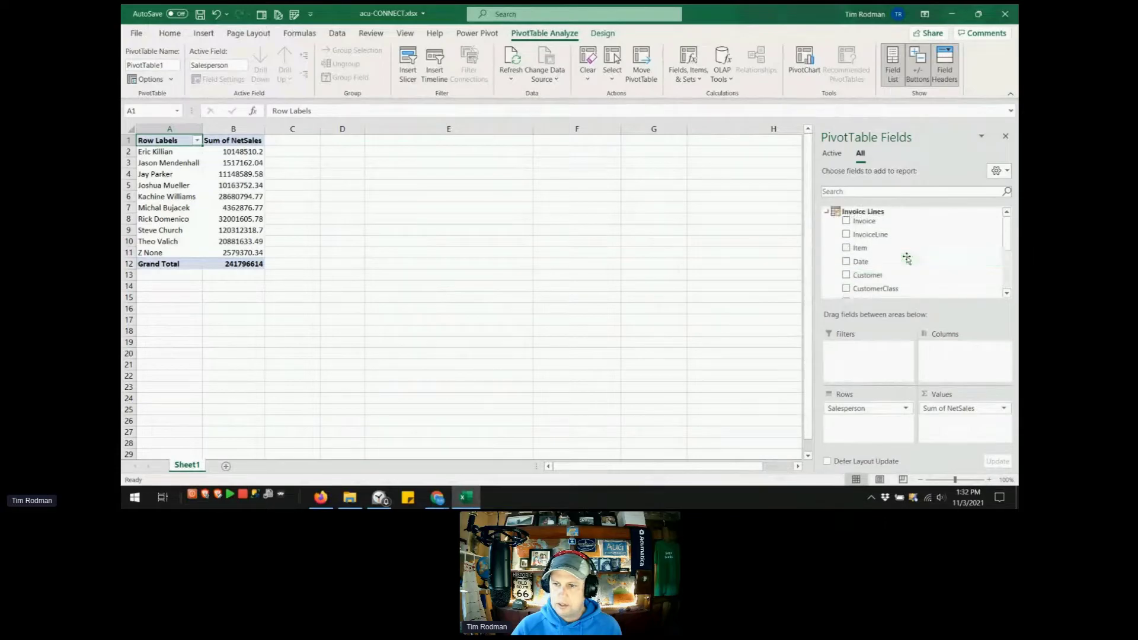
pyautogui.moveTo(867, 275); pyautogui.dragTo(862, 419)
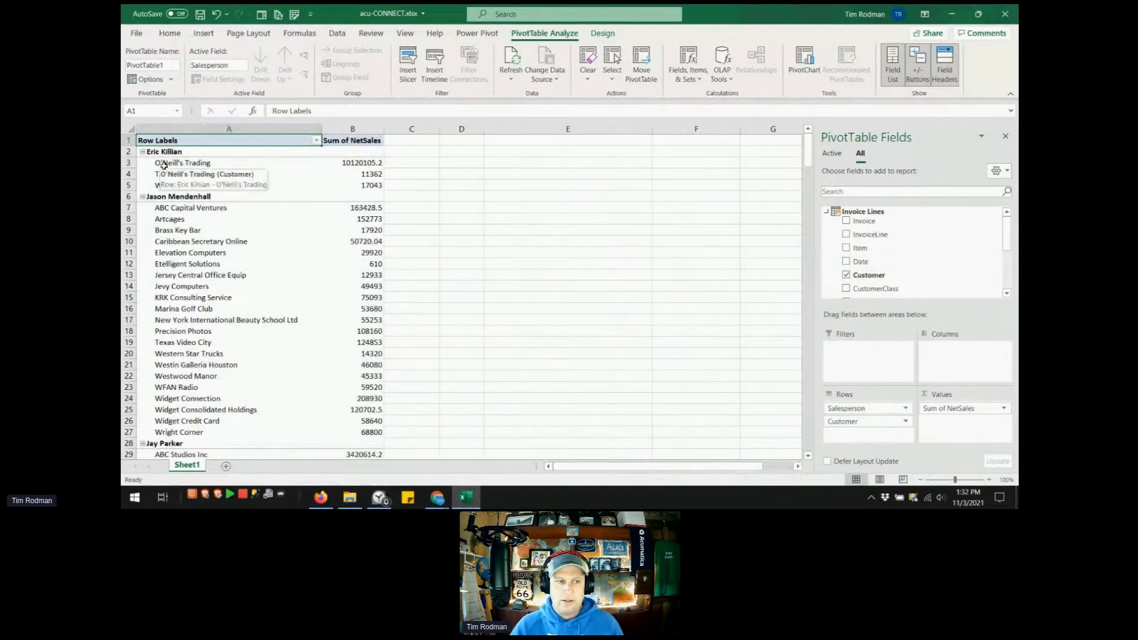
# - Format the NetSales values in the PivotTable as Accounting with zero decimal places and no currency symbol
pyautogui.click(955, 410)
pyautogui.click(954, 400)
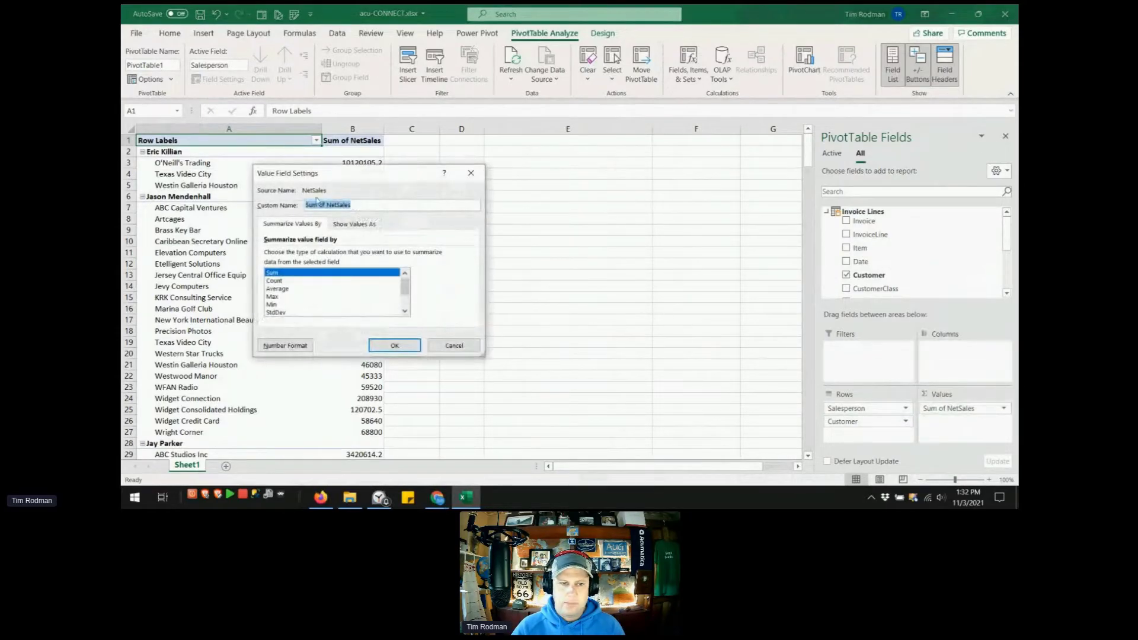
pyautogui.click(354, 224)
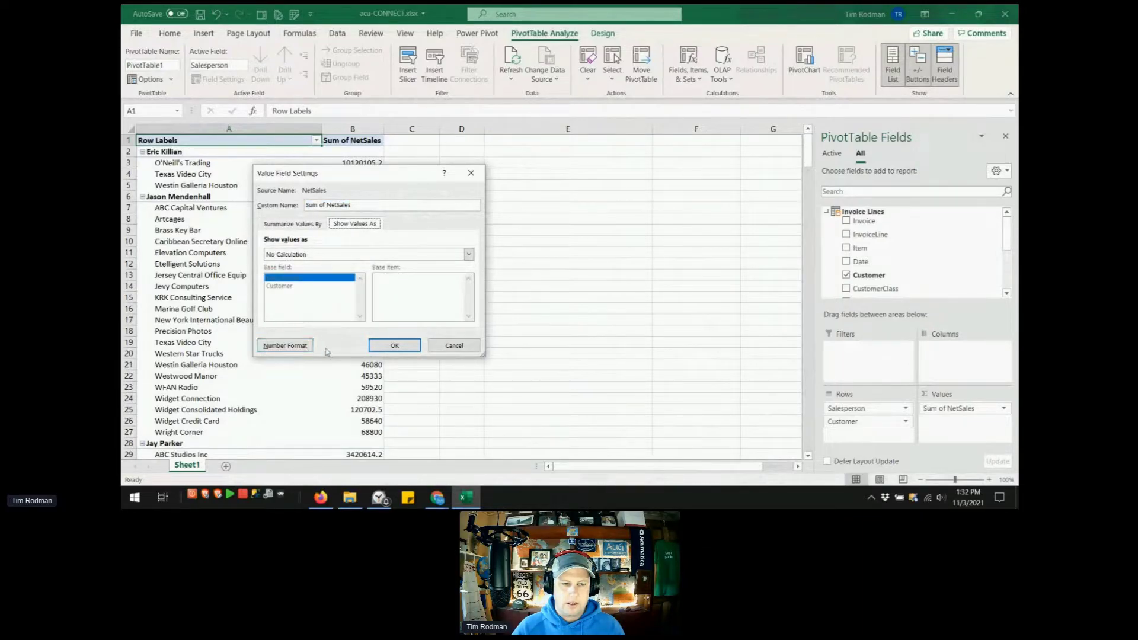
pyautogui.click(293, 225)
pyautogui.click(286, 346)
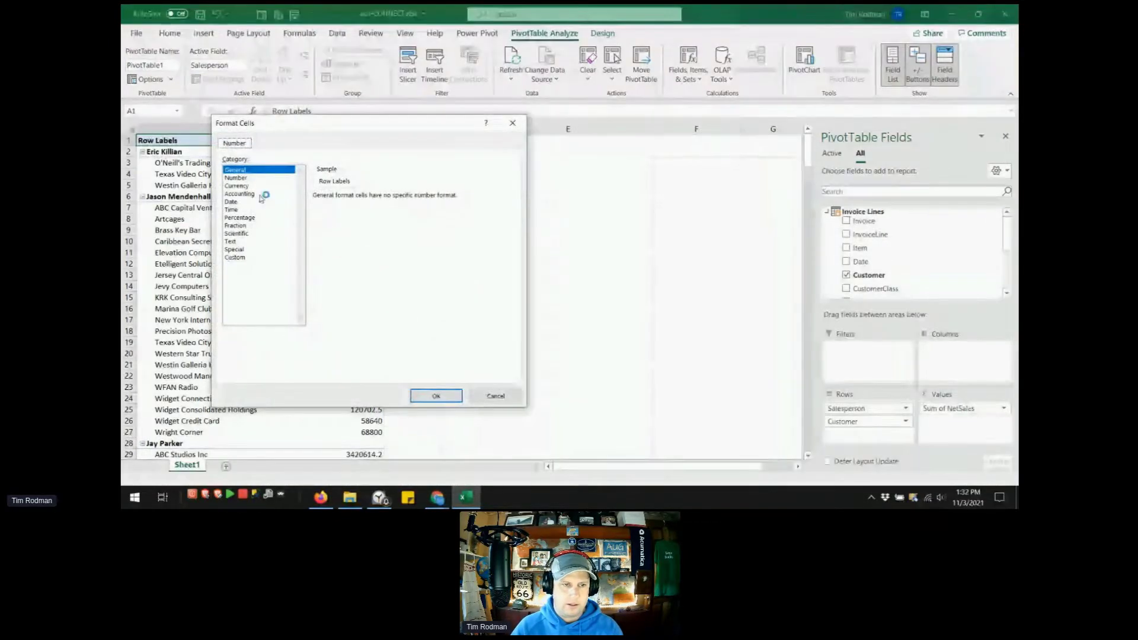
pyautogui.click(264, 194)
pyautogui.click(395, 199)
pyautogui.click(395, 199)
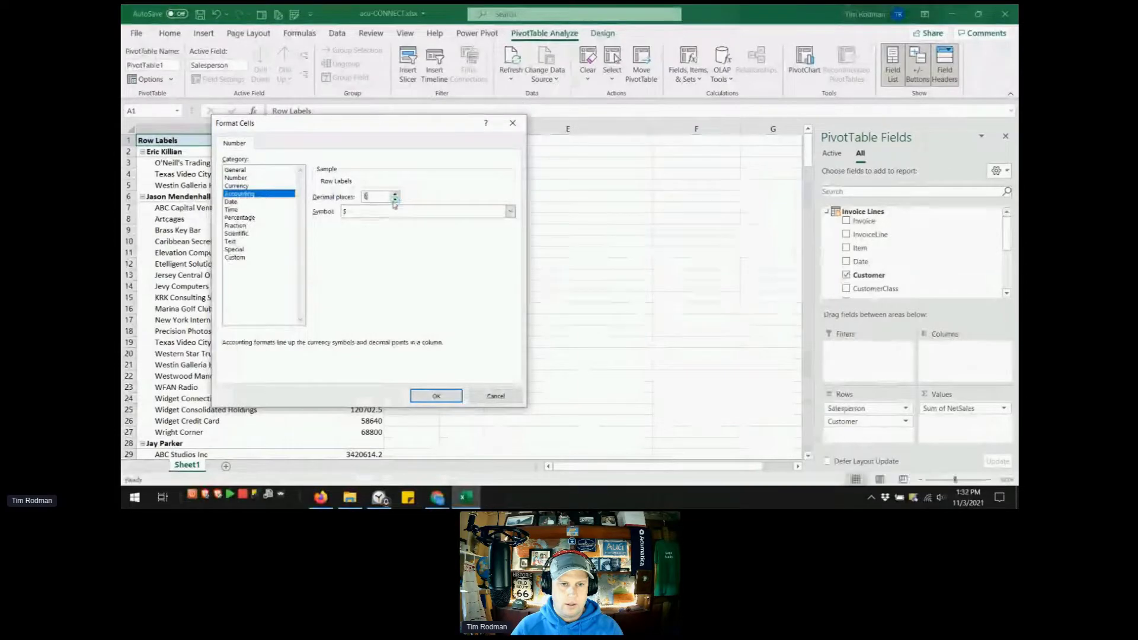
pyautogui.click(395, 212)
pyautogui.click(415, 230)
pyautogui.click(436, 396)
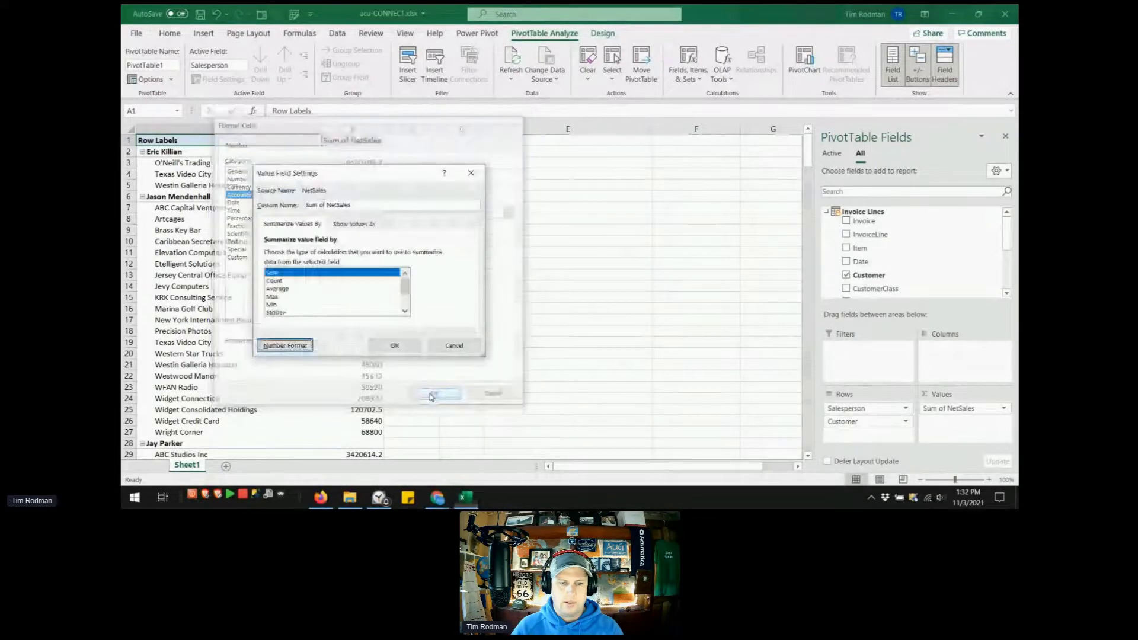
pyautogui.click(394, 345)
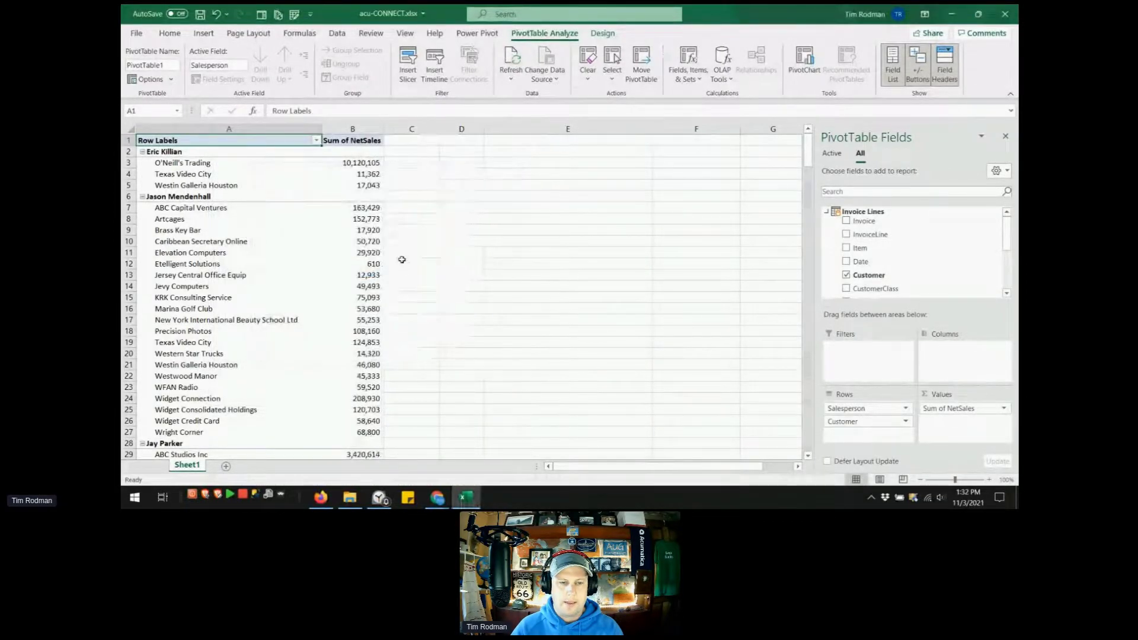
# - Apply the medium PivotTable style with the black header row and gray banding, and hide the worksheet gridlines
pyautogui.click(603, 33)
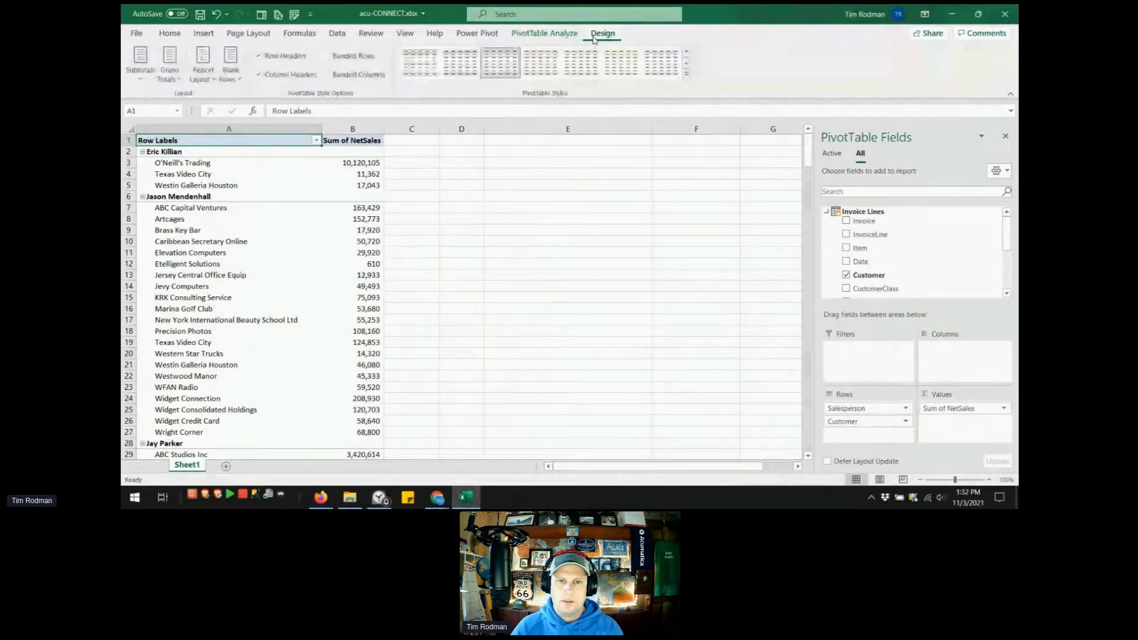
pyautogui.click(687, 73)
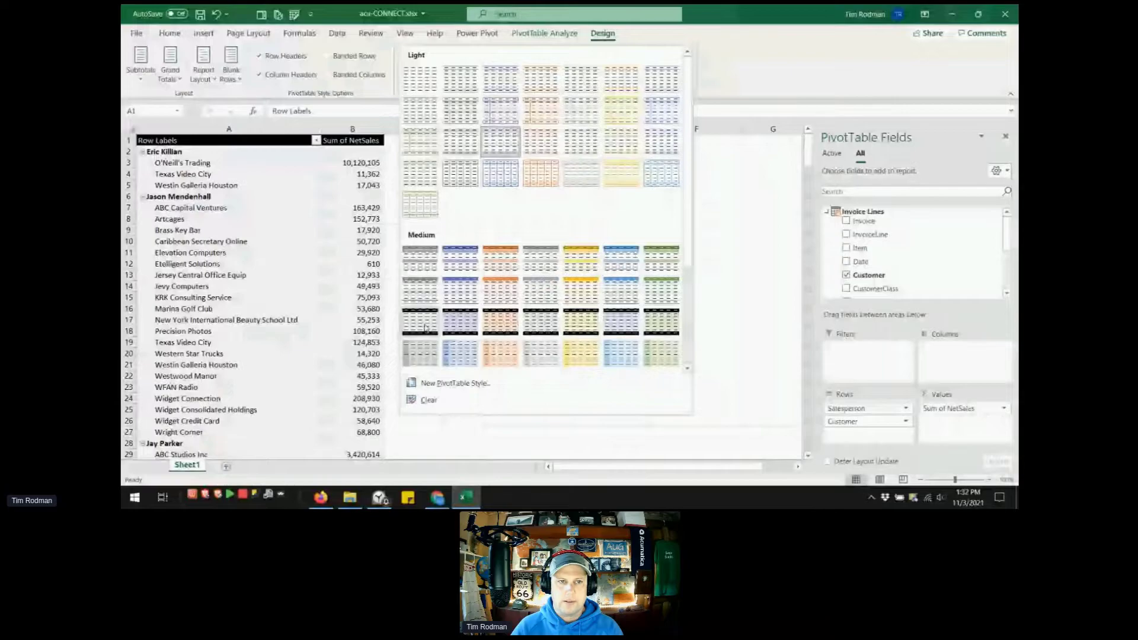
pyautogui.click(405, 33)
pyautogui.click(405, 33)
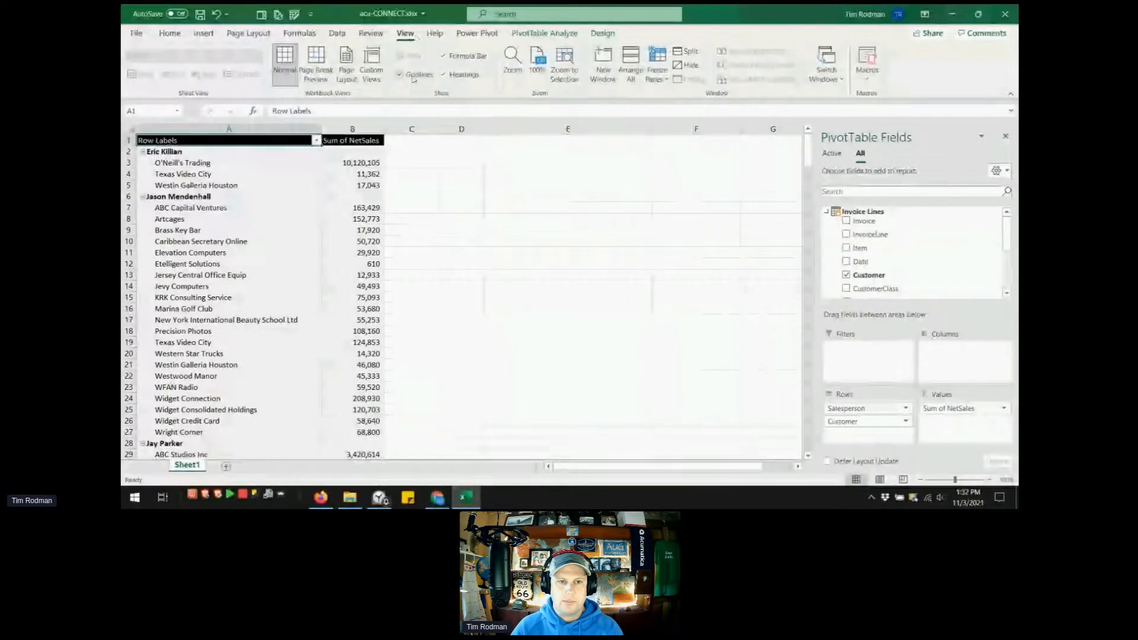
pyautogui.click(363, 207)
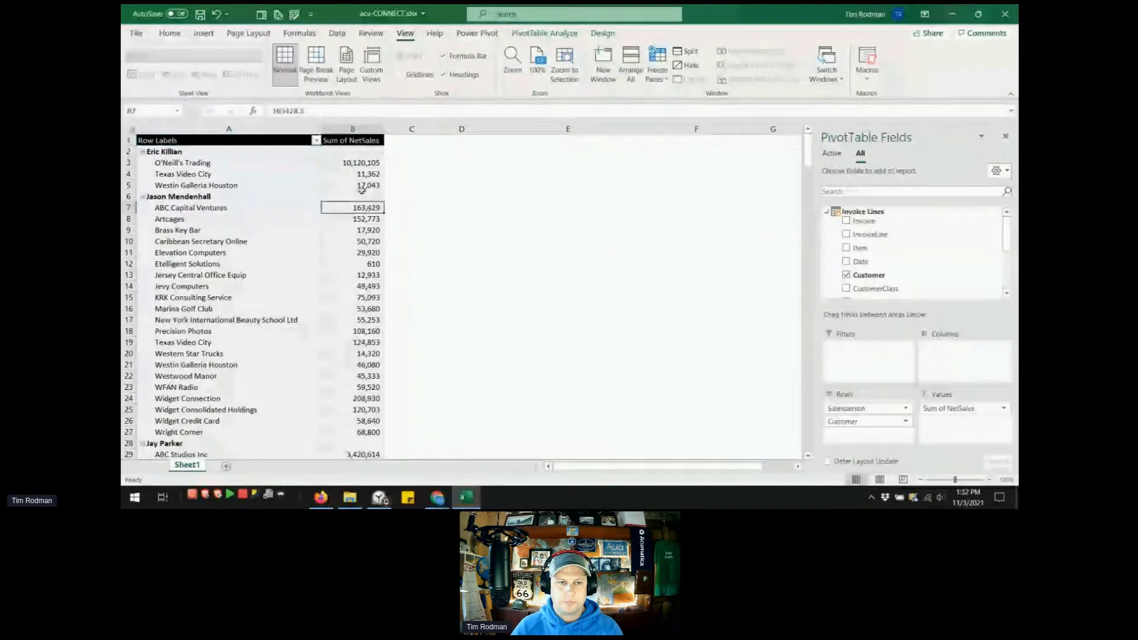
# - Rename the PivotTable's value header as Sales and its row labels header as Salesperson and Customer
pyautogui.click(363, 140)
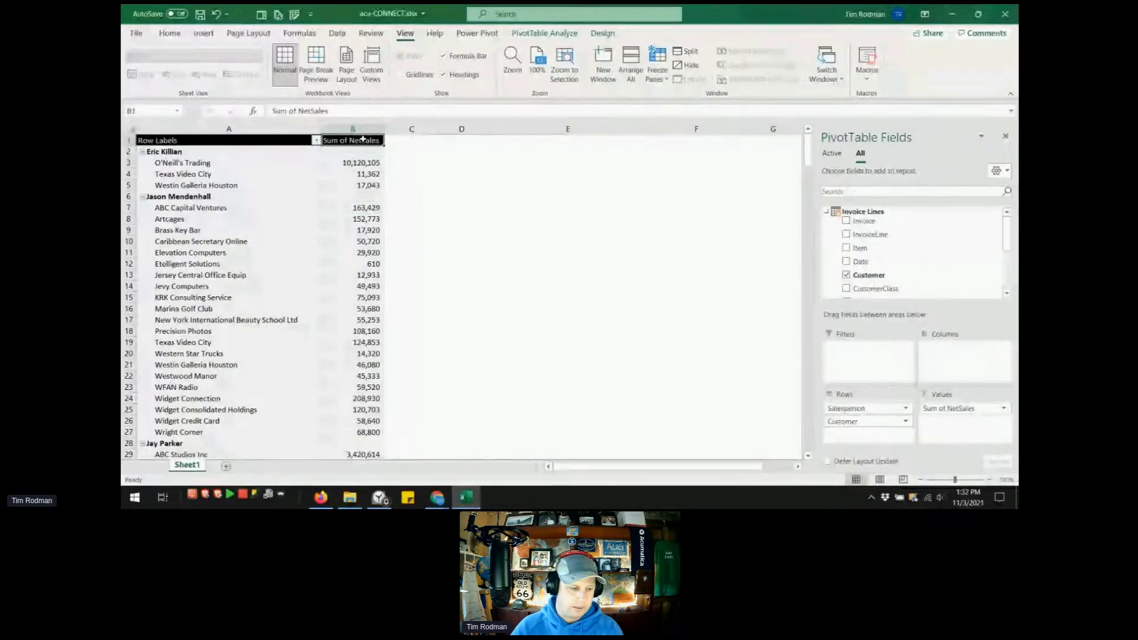
pyautogui.write('Sales')
pyautogui.press('Return')
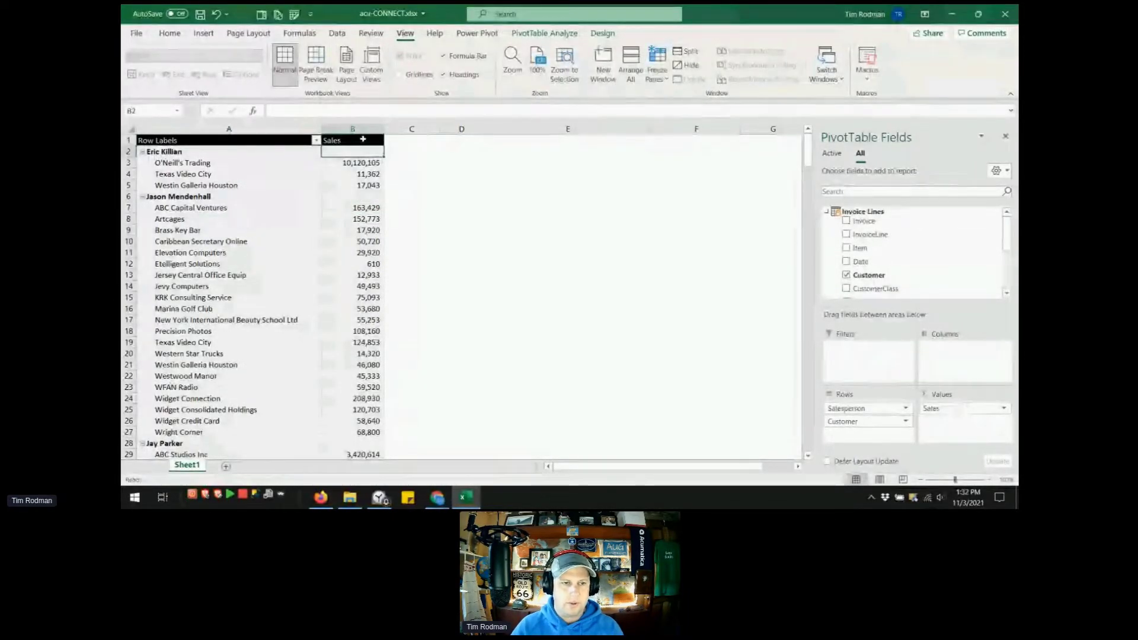
pyautogui.click(262, 142)
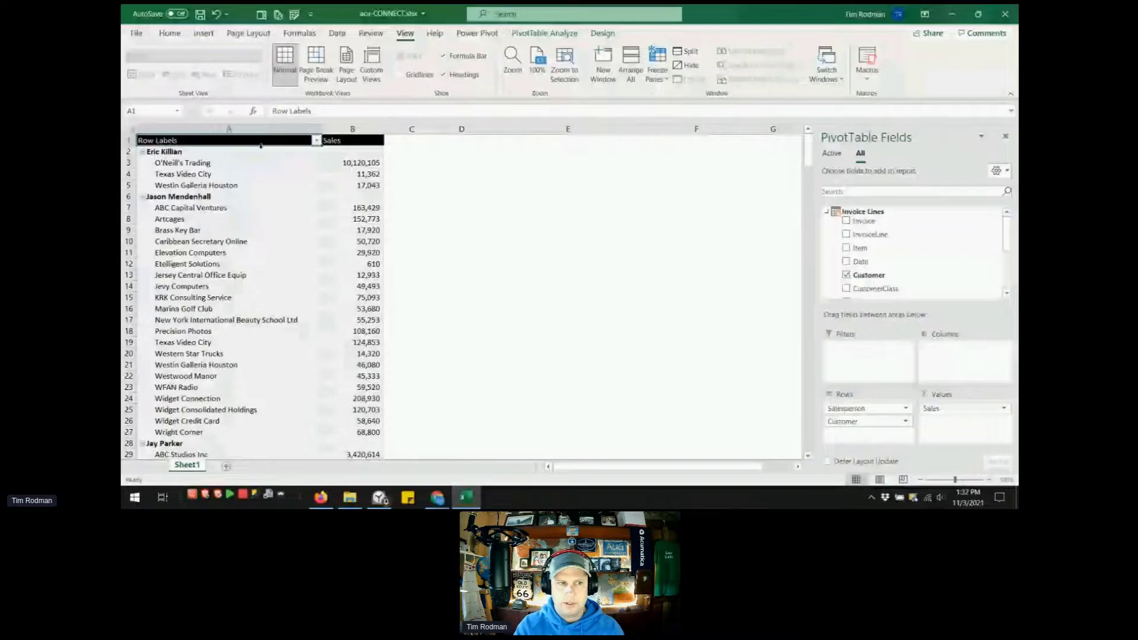
pyautogui.write('Salesperson')
pyautogui.write('a')
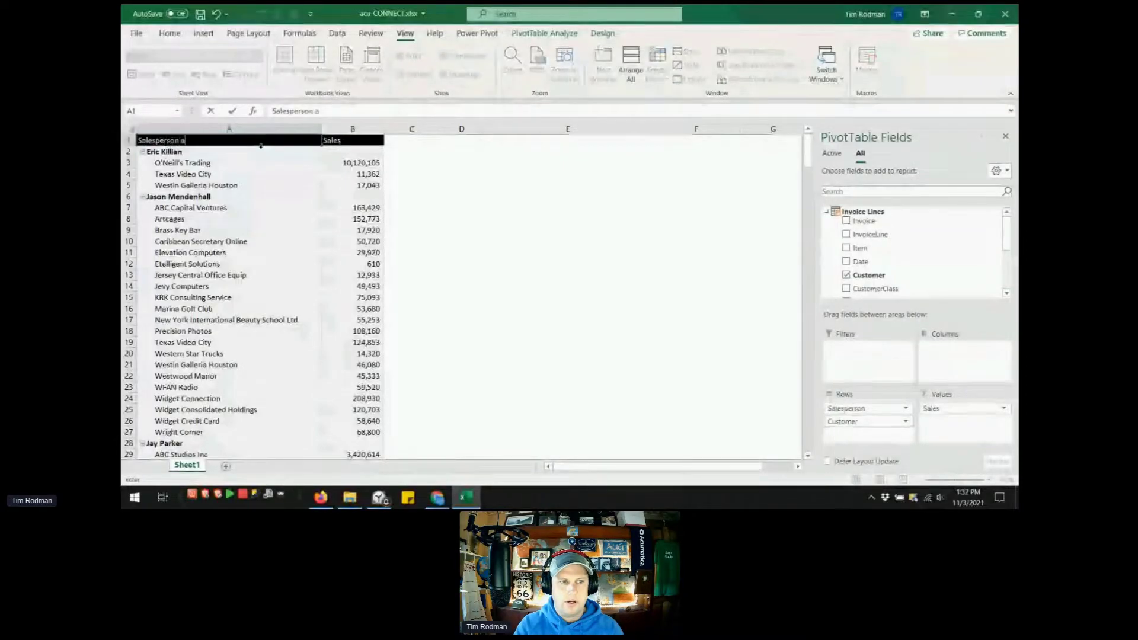
pyautogui.write('nd Customer')
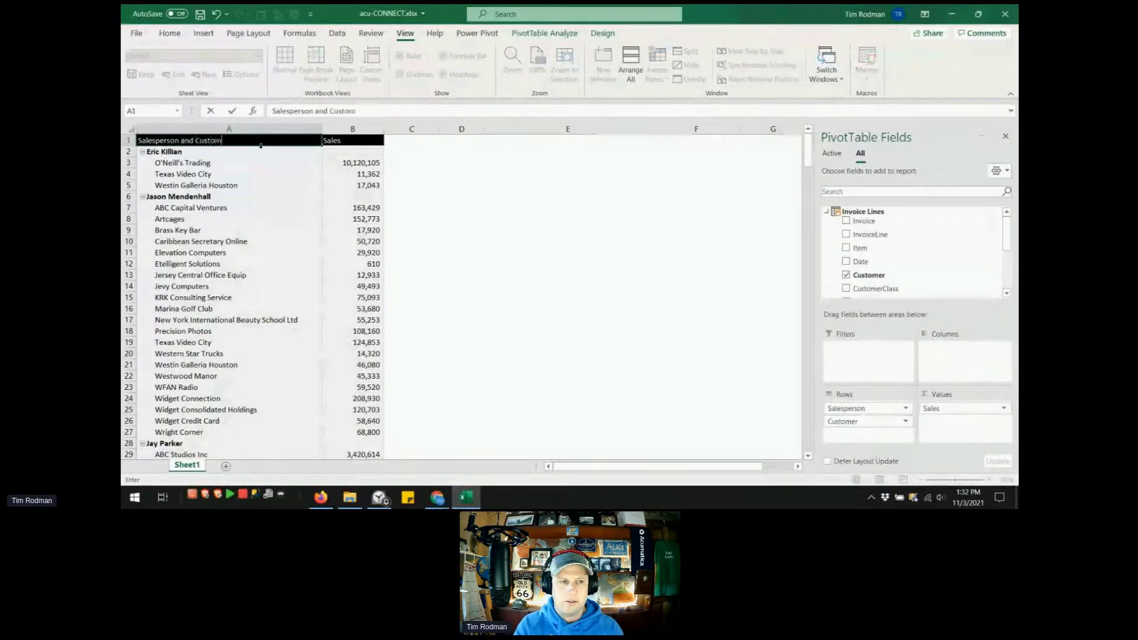
pyautogui.press('Return')
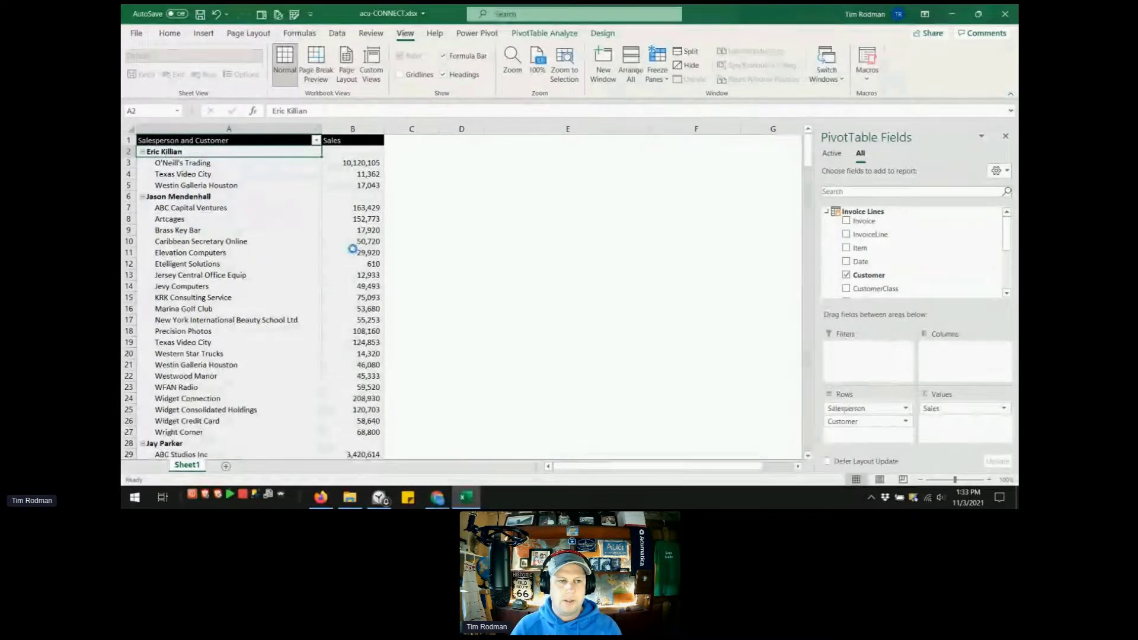
# - Sort the customers under each salesperson by Sales from largest to smallest
pyautogui.rightClick(364, 208)
pyautogui.moveTo(425, 290)
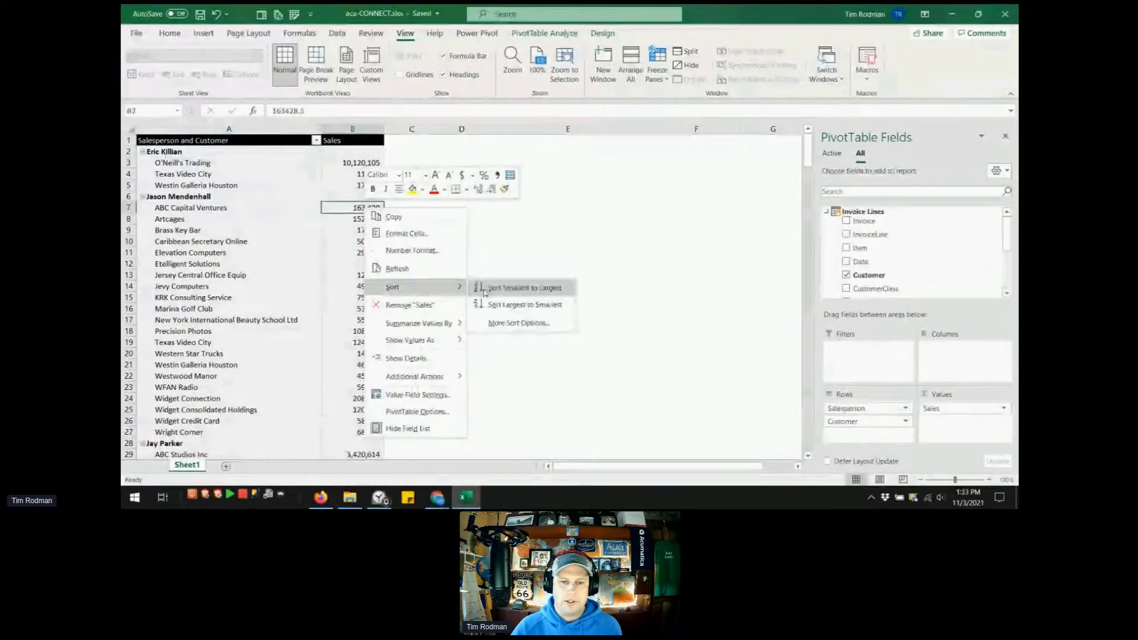
pyautogui.click(502, 305)
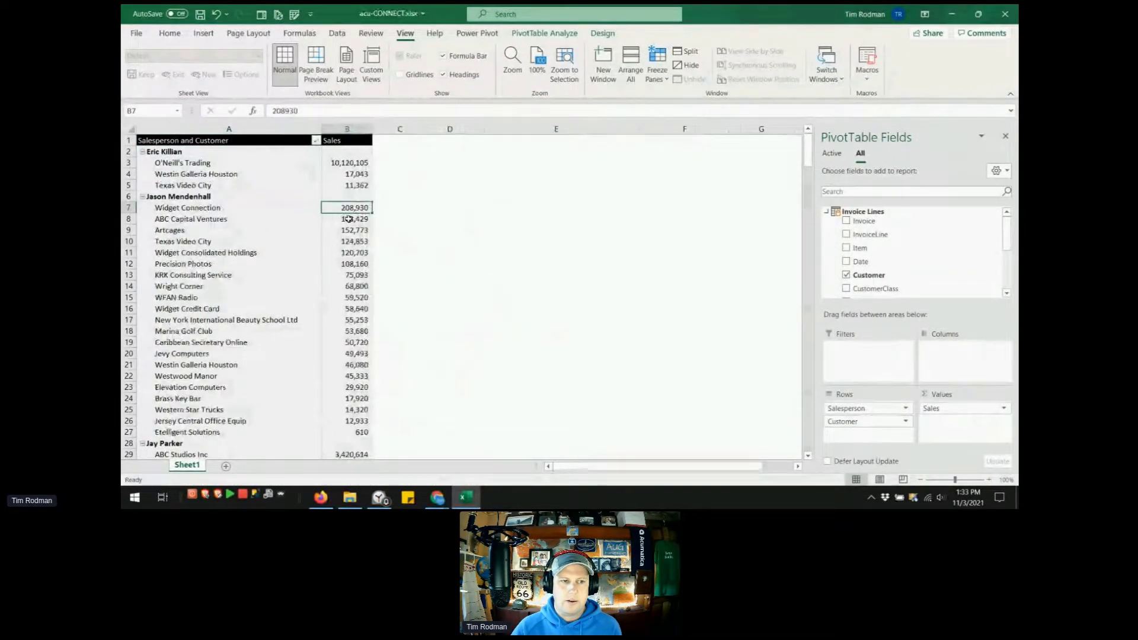
pyautogui.rightClick(352, 196)
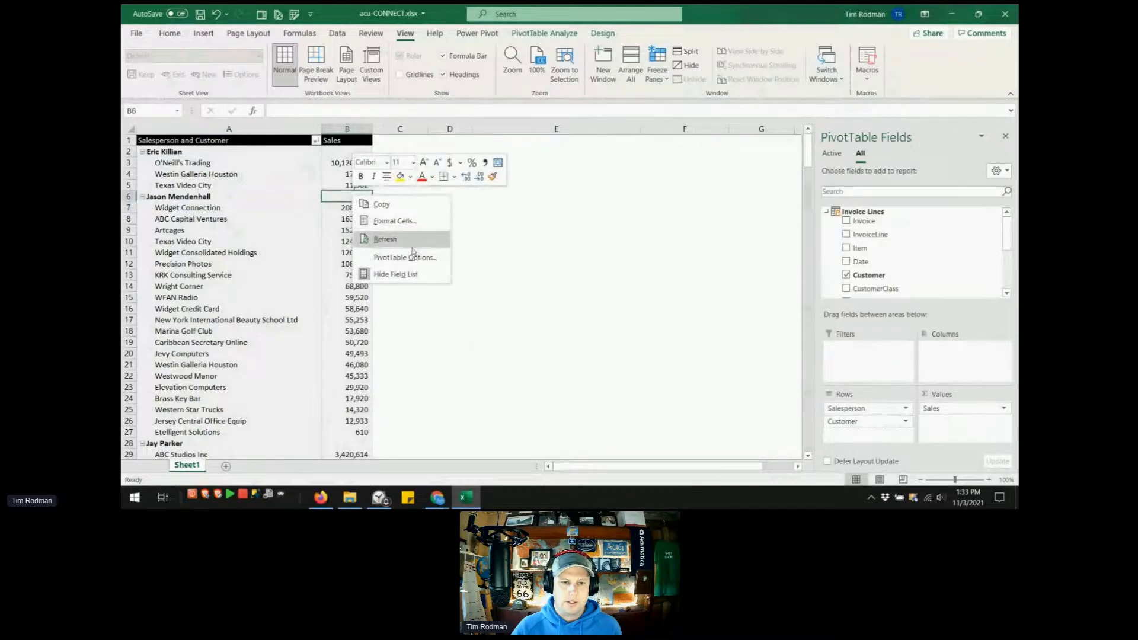
pyautogui.press('Escape')
pyautogui.scroll(-2, 262, 266)
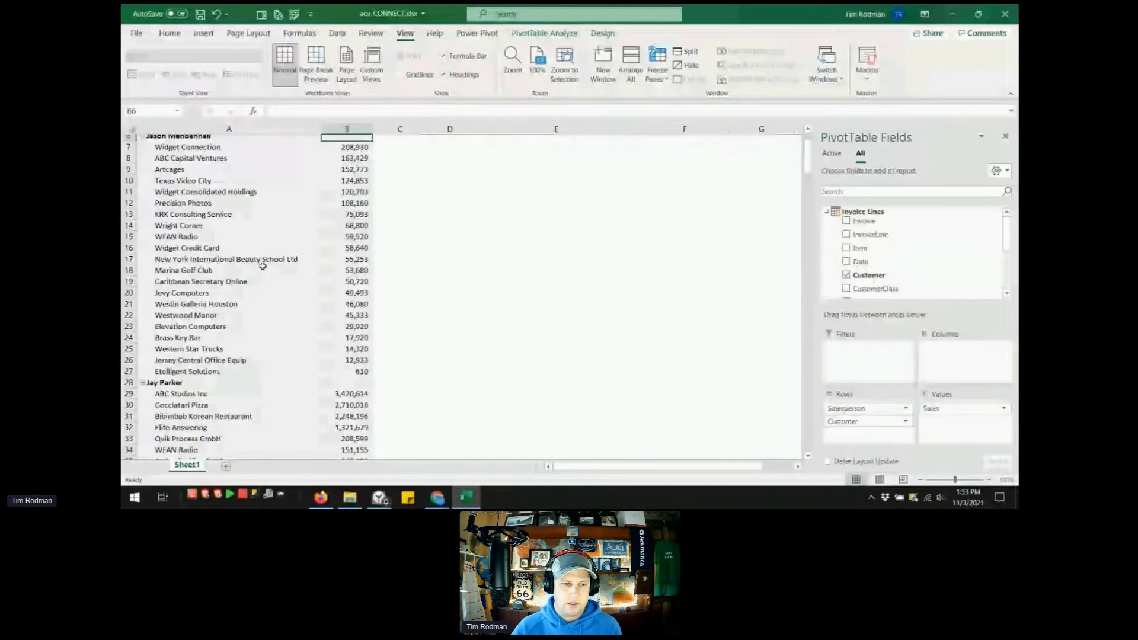
pyautogui.scroll(2, 262, 266)
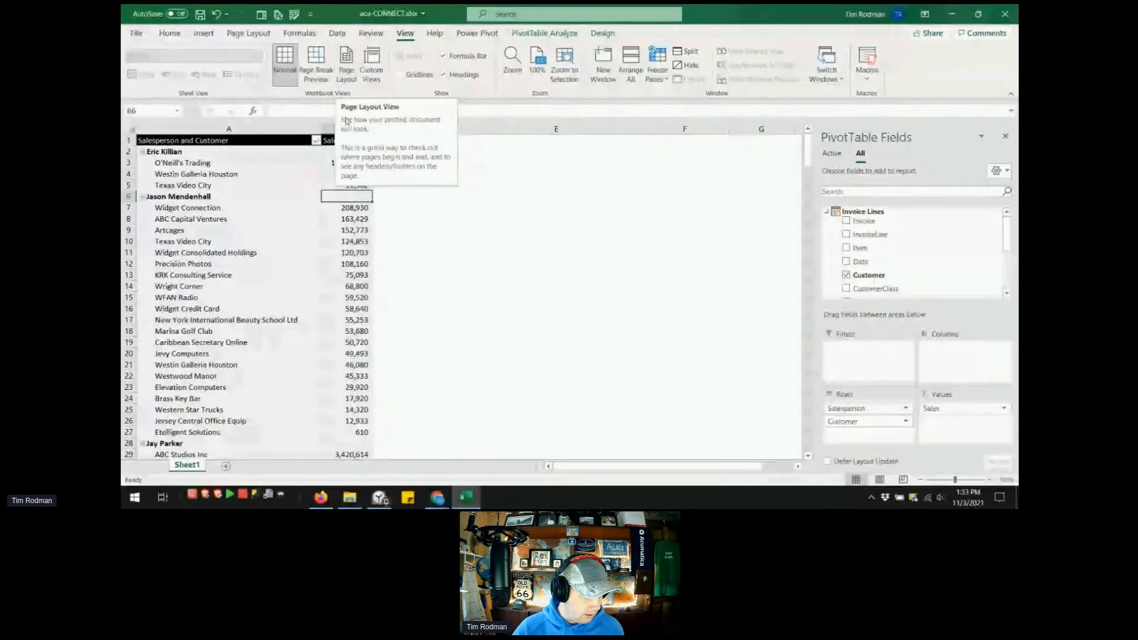
# - Freeze the worksheet's top row so the PivotTable headers stay in view while scrolling
pyautogui.click(203, 163)
pyautogui.scroll(-1, 204, 165)
pyautogui.scroll(-2, 205, 163)
pyautogui.scroll(3, 208, 155)
pyautogui.scroll(-4, 209, 151)
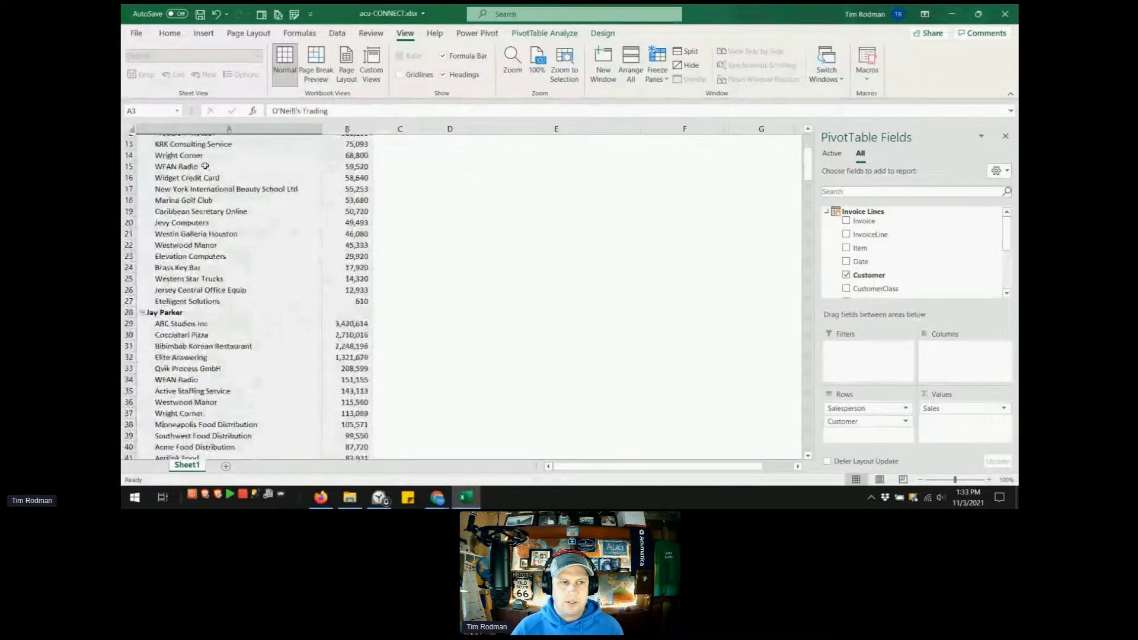
pyautogui.scroll(4, 212, 145)
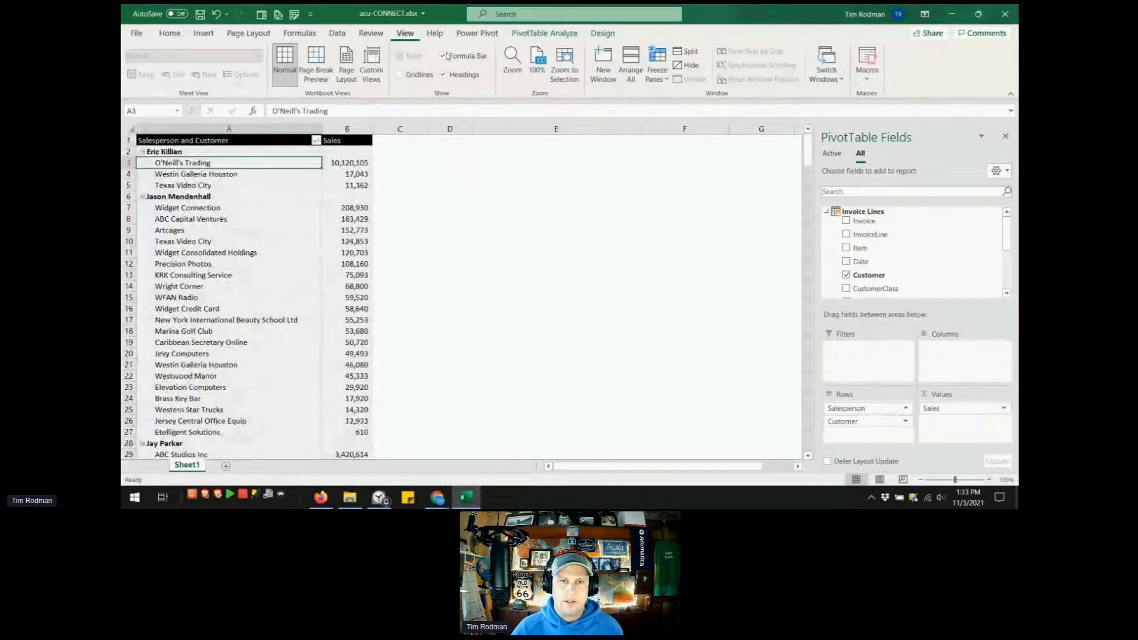
pyautogui.click(657, 70)
pyautogui.click(682, 128)
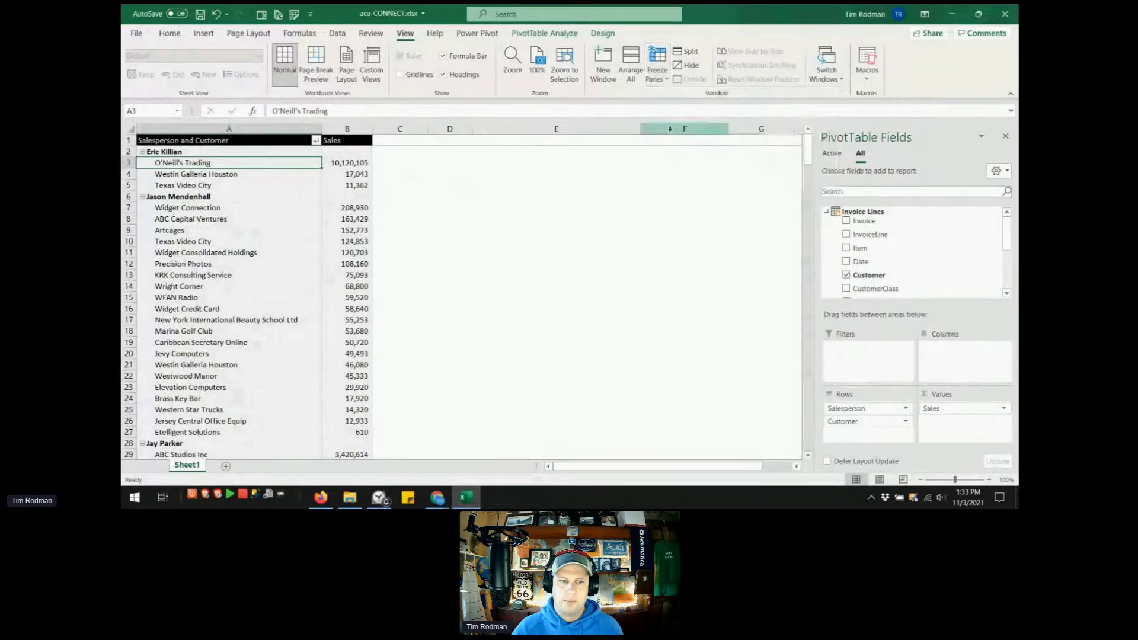
pyautogui.scroll(-7, 254, 222)
pyautogui.scroll(7, 249, 217)
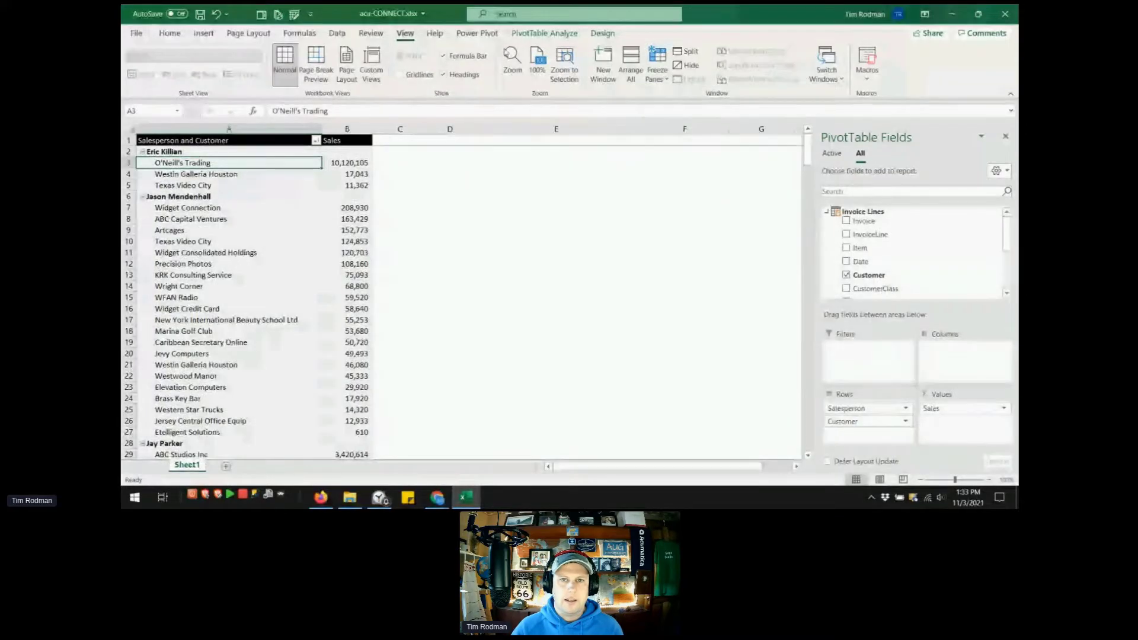
# - Show the PivotTable subtotals at the top of each salesperson group
pyautogui.click(603, 33)
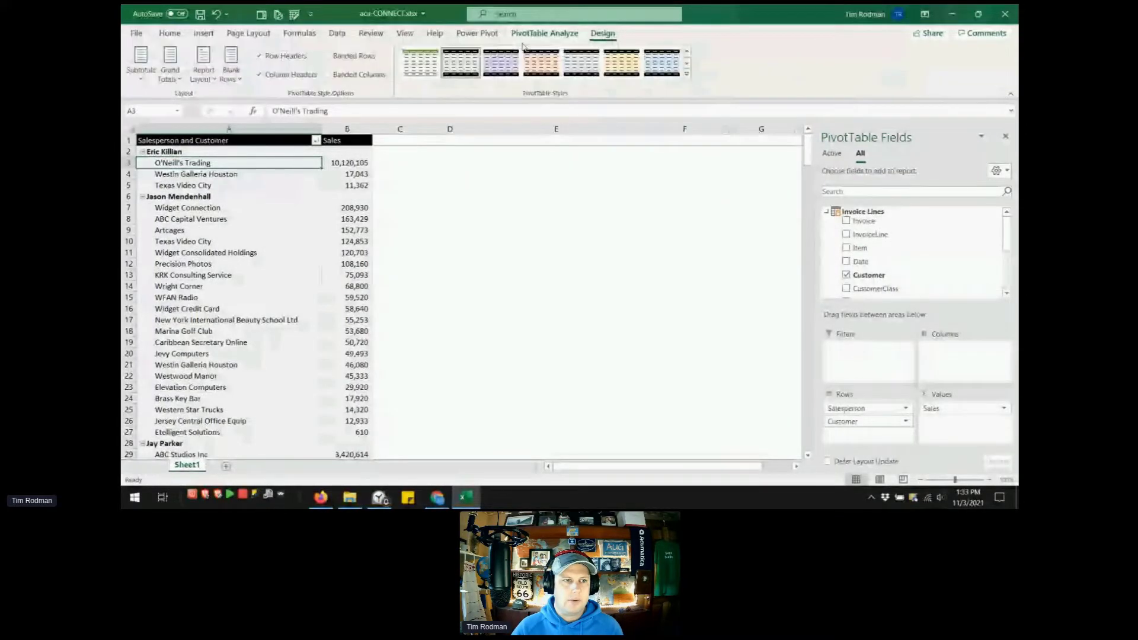
pyautogui.click(140, 70)
pyautogui.click(249, 153)
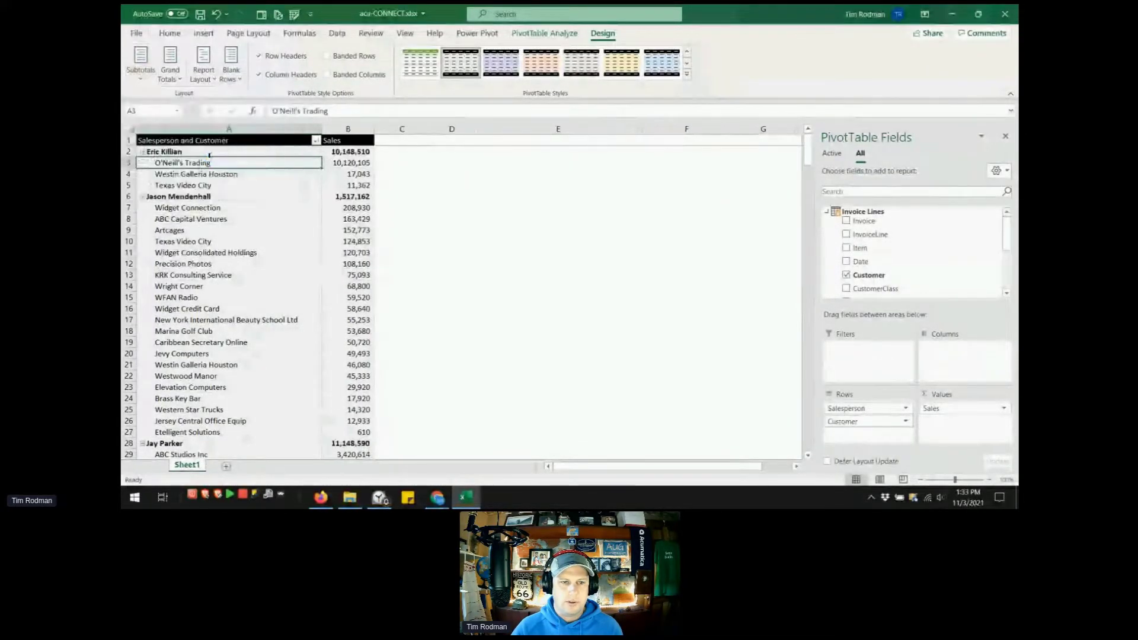
# - Sort the salespeople by their Sales subtotals from largest to smallest
pyautogui.rightClick(341, 152)
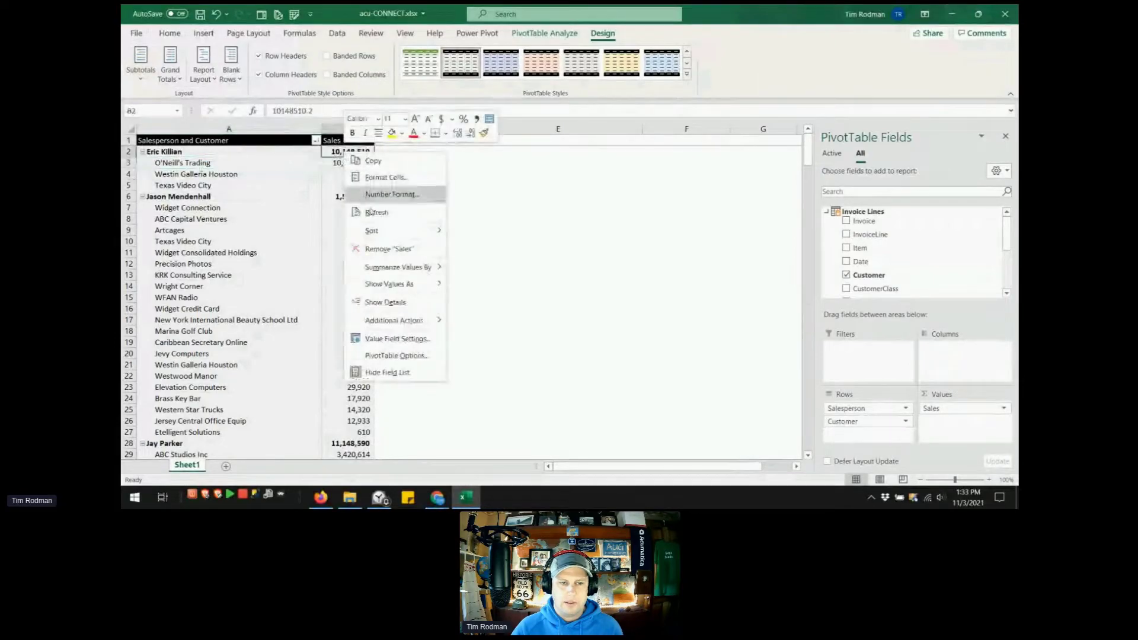
pyautogui.moveTo(385, 232)
pyautogui.click(498, 248)
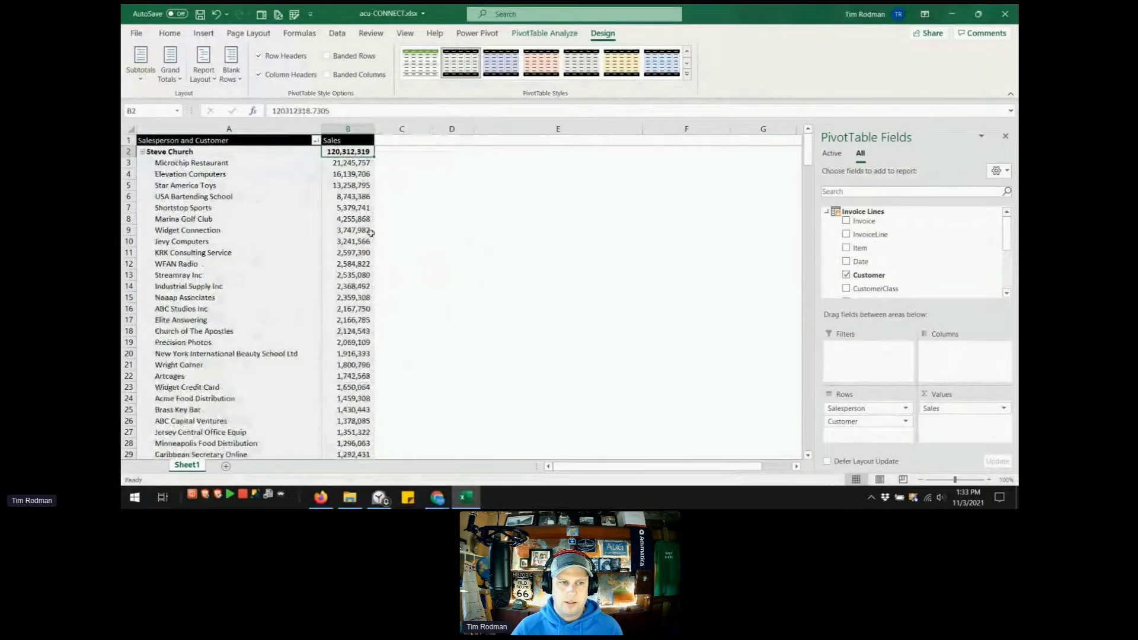
# - Collapse the entire Salesperson field and expand only the second salesperson to show that person's customers
pyautogui.click(142, 151)
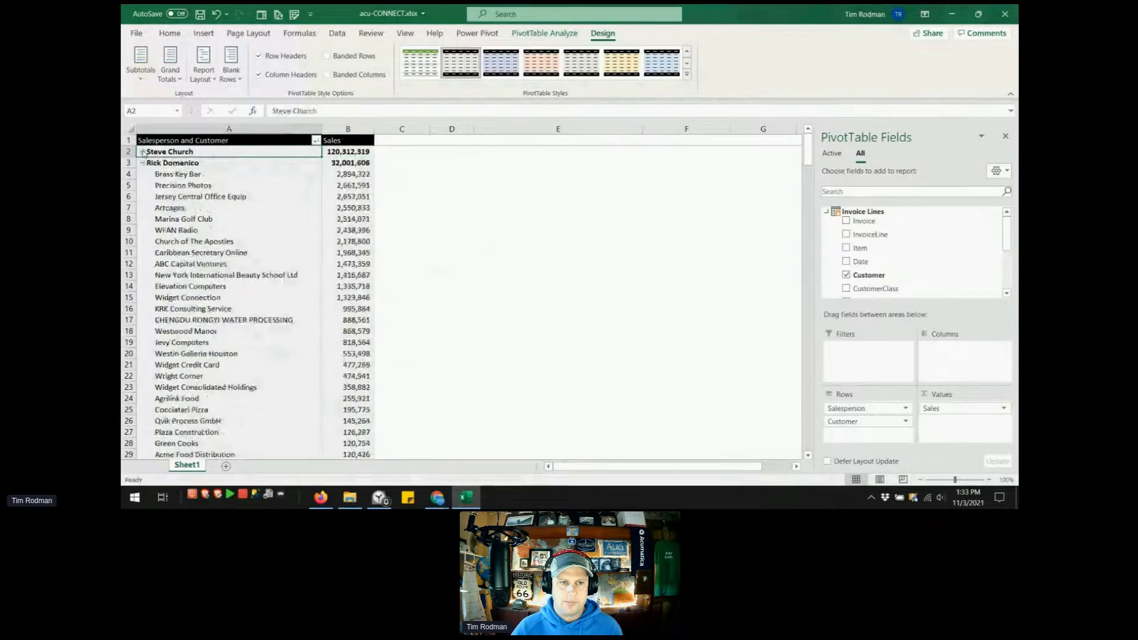
pyautogui.rightClick(162, 151)
pyautogui.moveTo(239, 268)
pyautogui.click(335, 317)
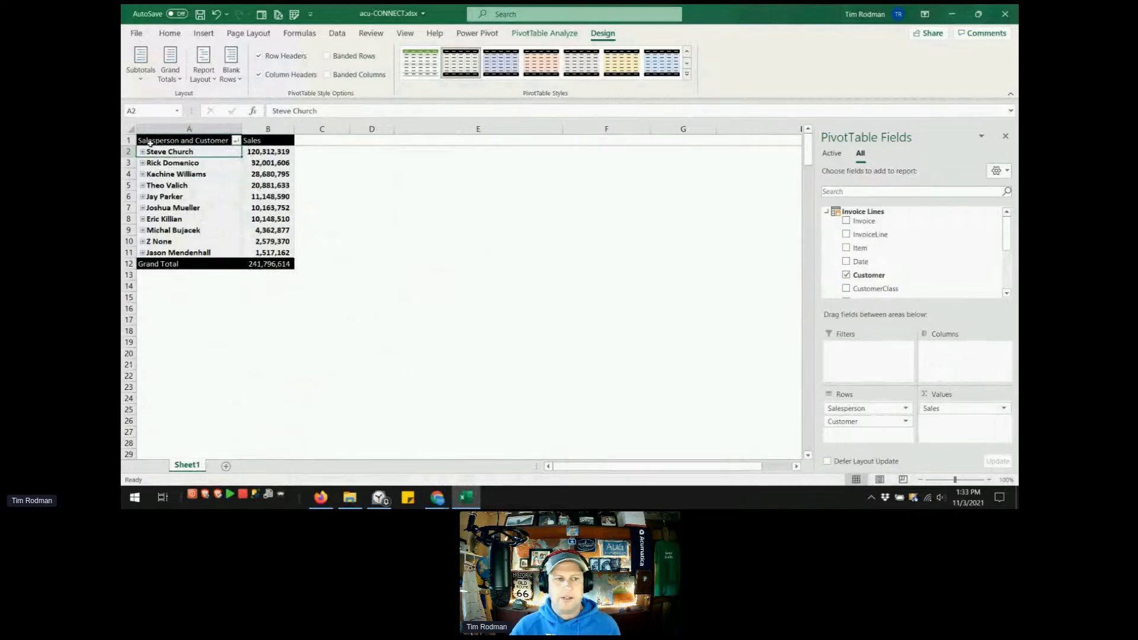
pyautogui.click(142, 163)
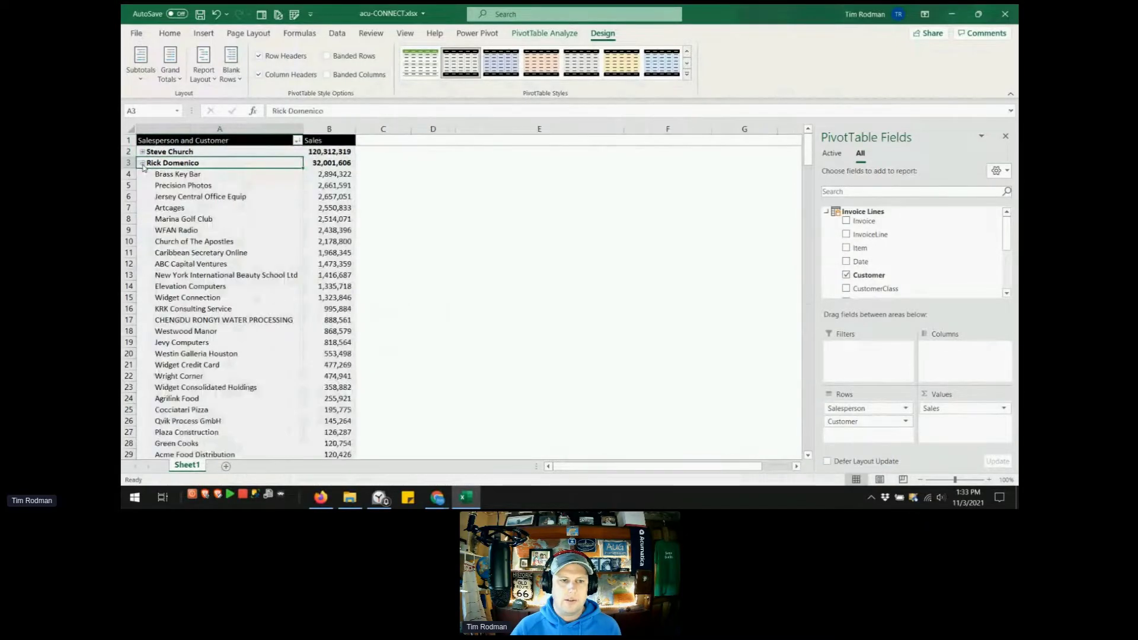
pyautogui.moveTo(345, 223)
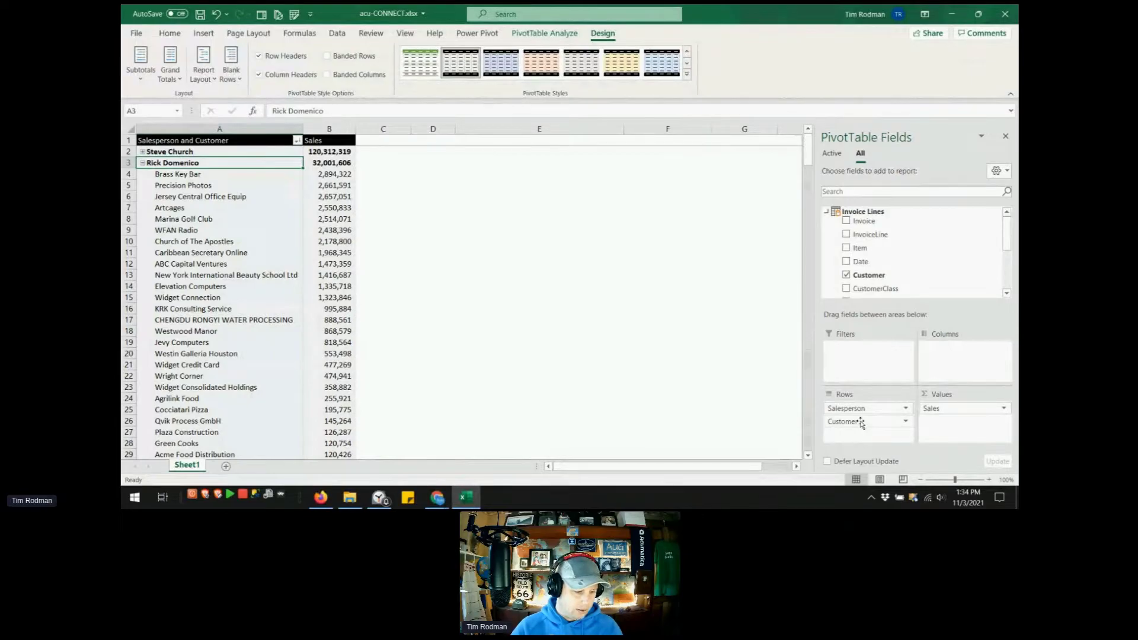
# - Replace the Customer row field with CustomerClass as the column field, and rename the row and column headers Salesperson and Customer Class
pyautogui.moveTo(861, 422); pyautogui.dragTo(973, 355)
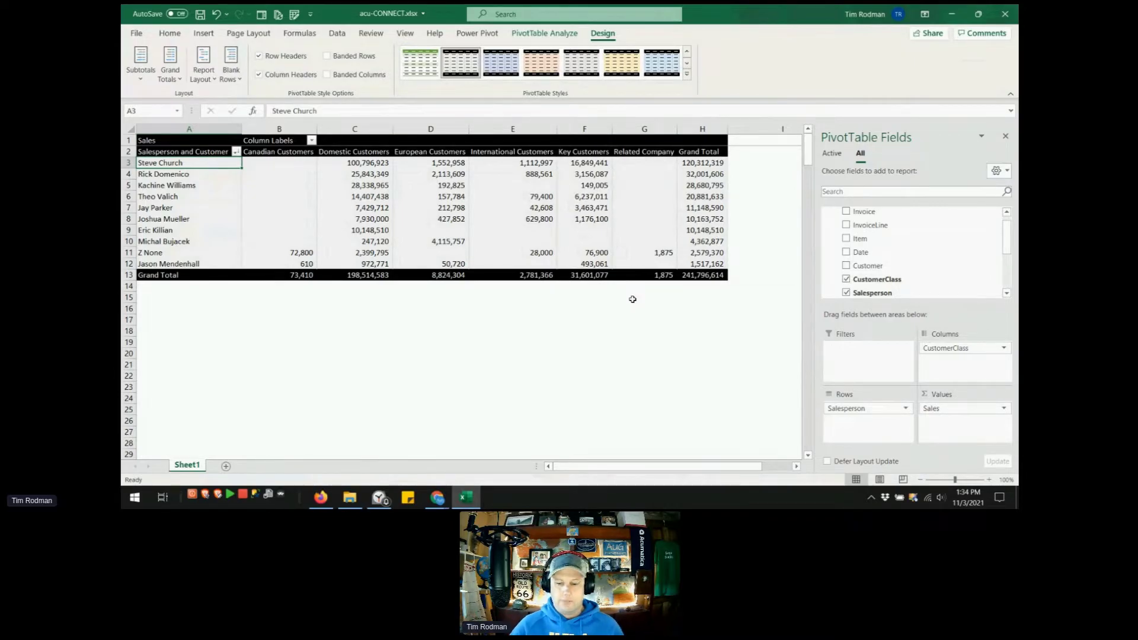
pyautogui.press('Up')
pyautogui.write('Sales')
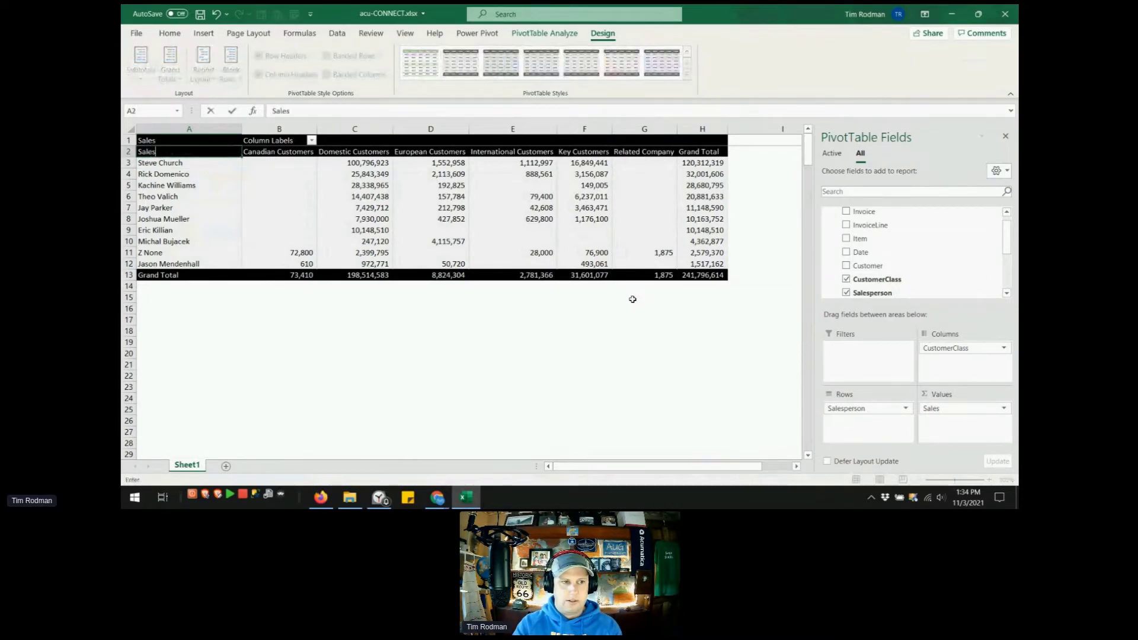
pyautogui.write('person')
pyautogui.press('Tab')
pyautogui.press('Up')
pyautogui.write('Custm')
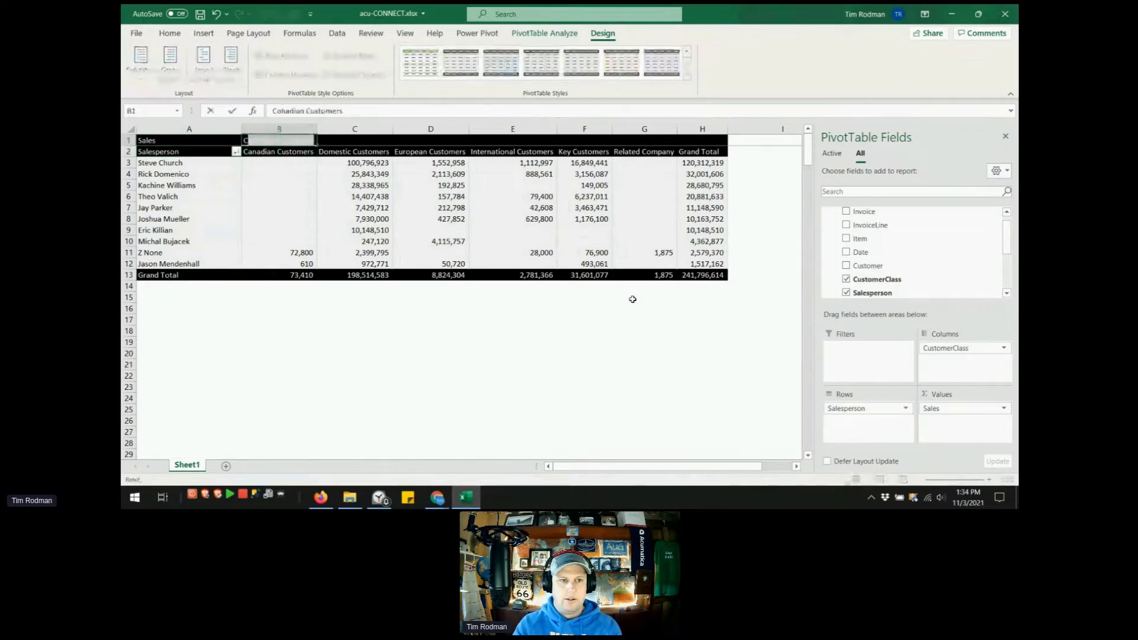
pyautogui.press('BackSpace')
pyautogui.write('omer Class')
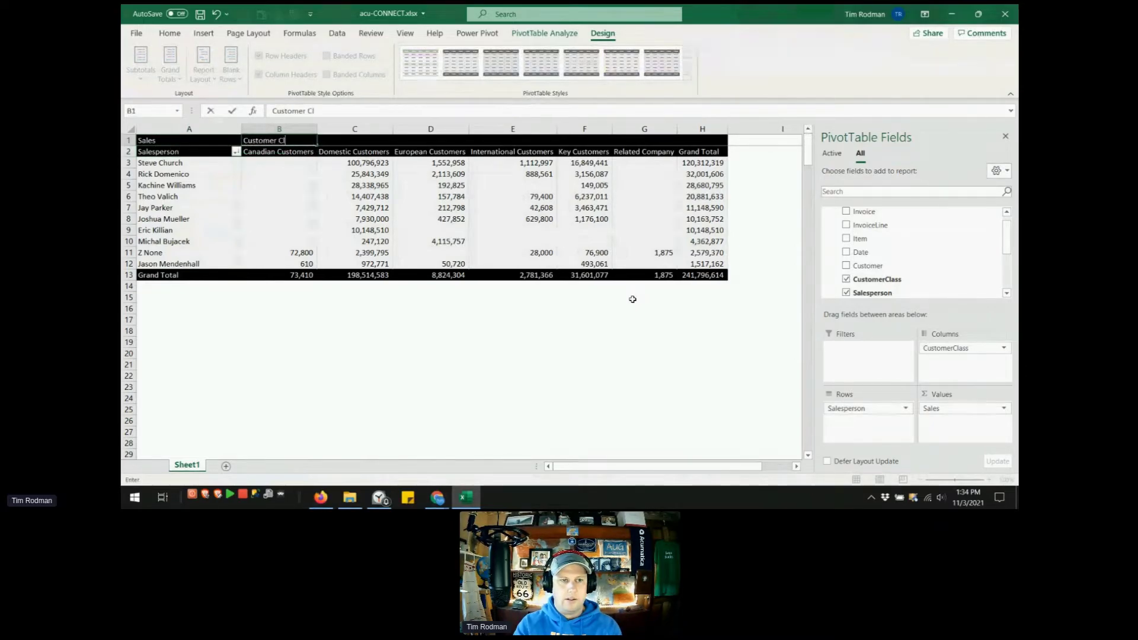
pyautogui.press('Return')
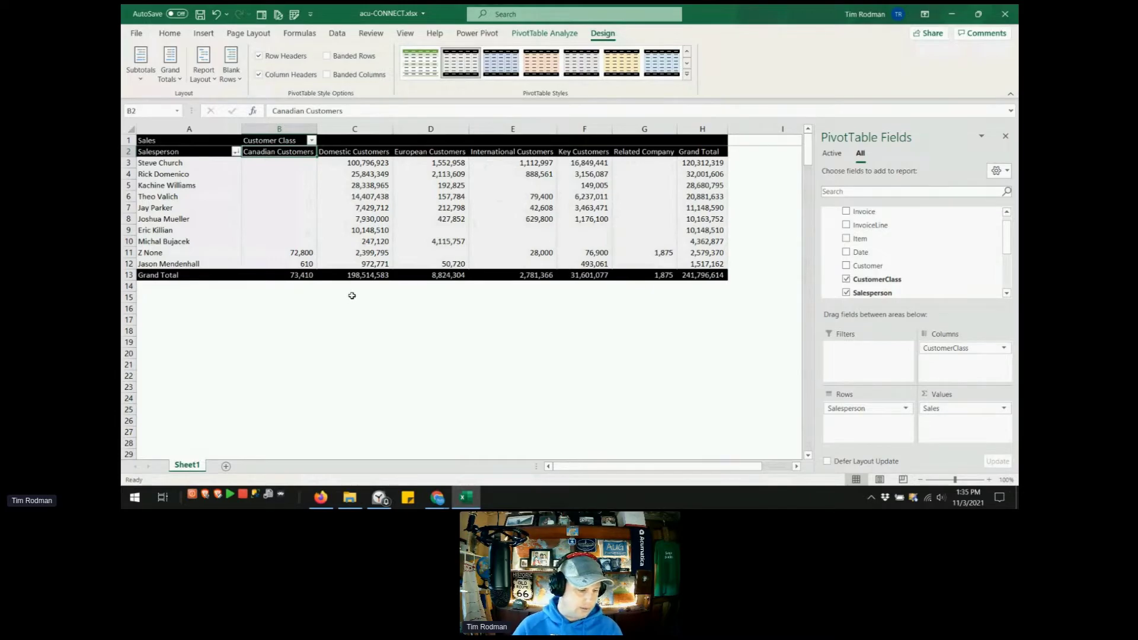
# - Swap the CustomerClass column field for ItemClass nested under Salesperson in the rows, and collapse the expanded salesperson
pyautogui.moveTo(942, 349); pyautogui.dragTo(867, 440)
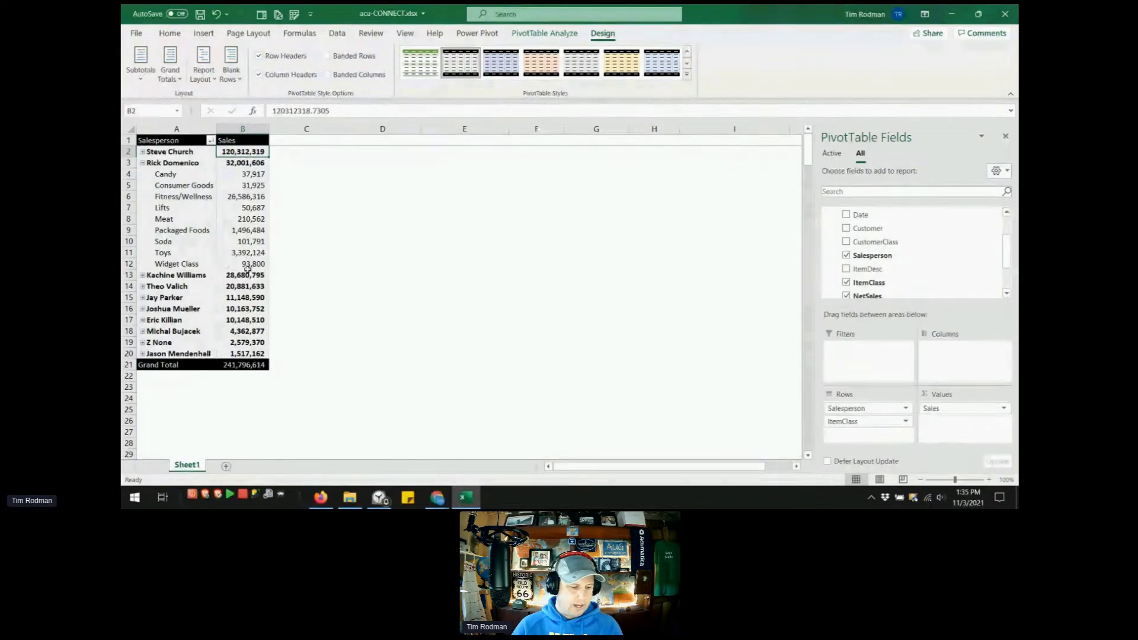
pyautogui.click(143, 164)
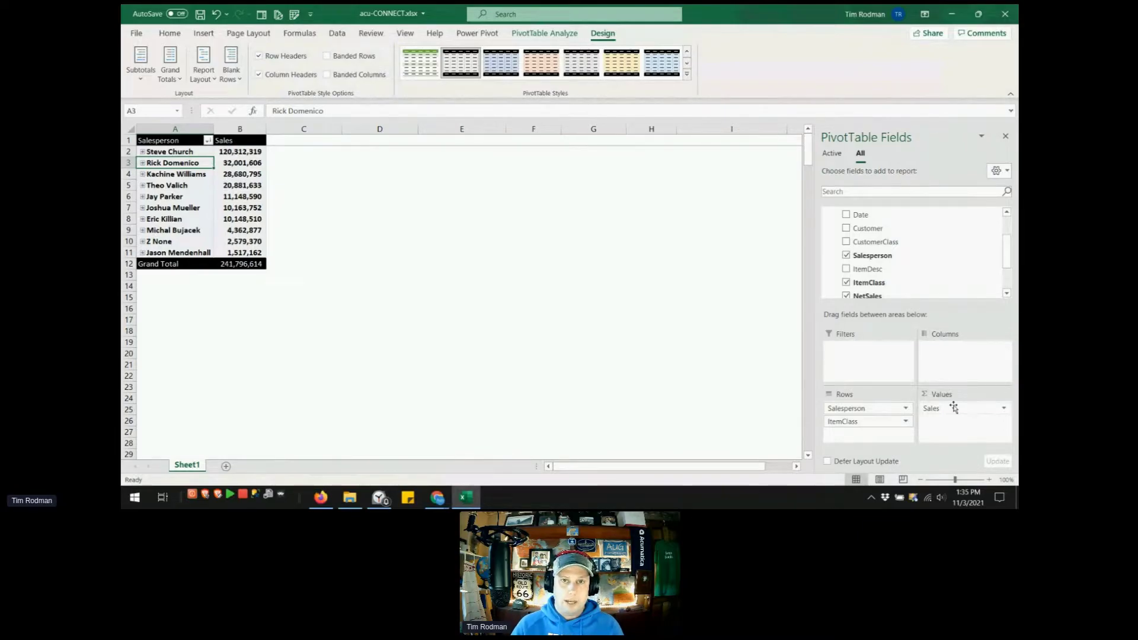
# - Remove ItemClass from the PivotTable, keeping Salesperson as the only row field
pyautogui.scroll(-1, 918, 261)
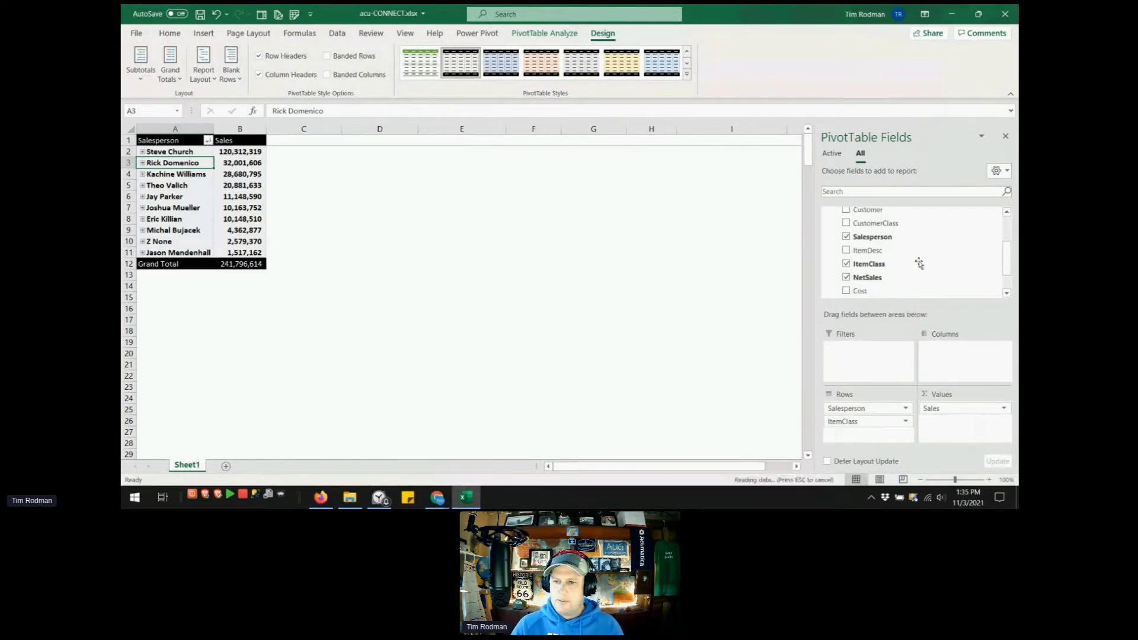
pyautogui.click(918, 261)
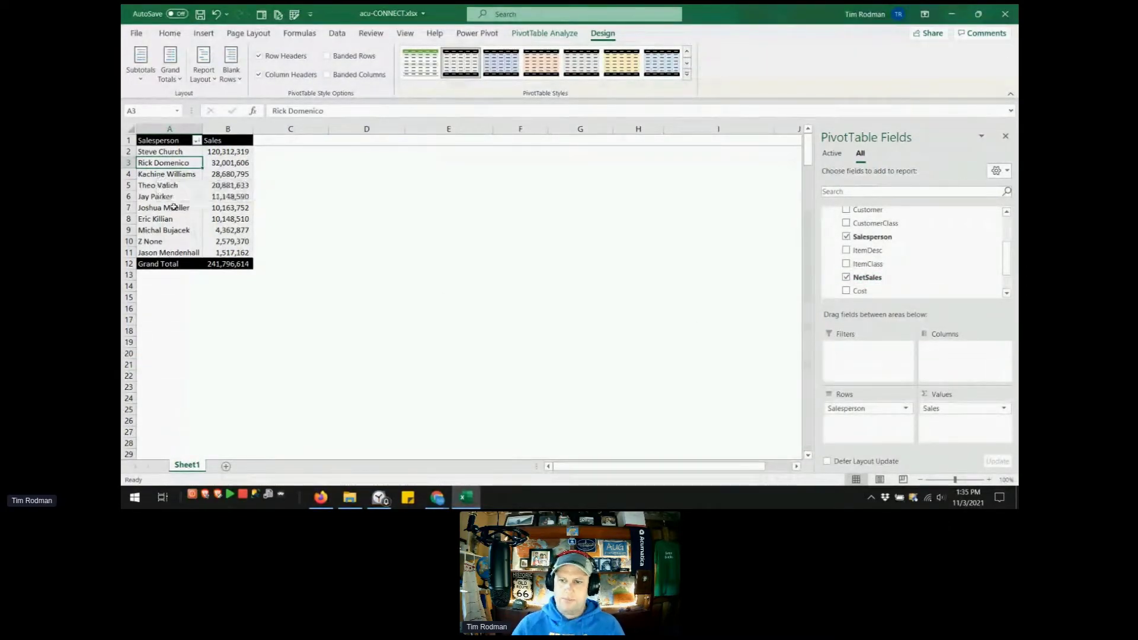
# - Examine the summary calculations offered in the value field settings of Sales, such as Count, and close the settings without saving
pyautogui.click(976, 411)
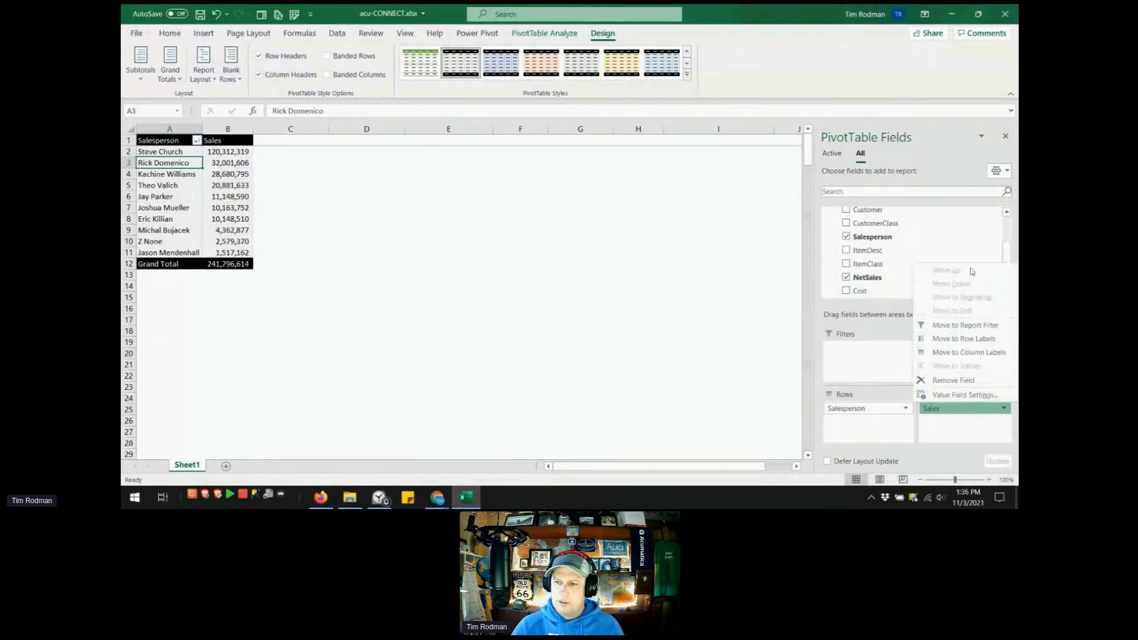
pyautogui.click(1008, 256)
pyautogui.moveTo(1008, 256); pyautogui.dragTo(1008, 269)
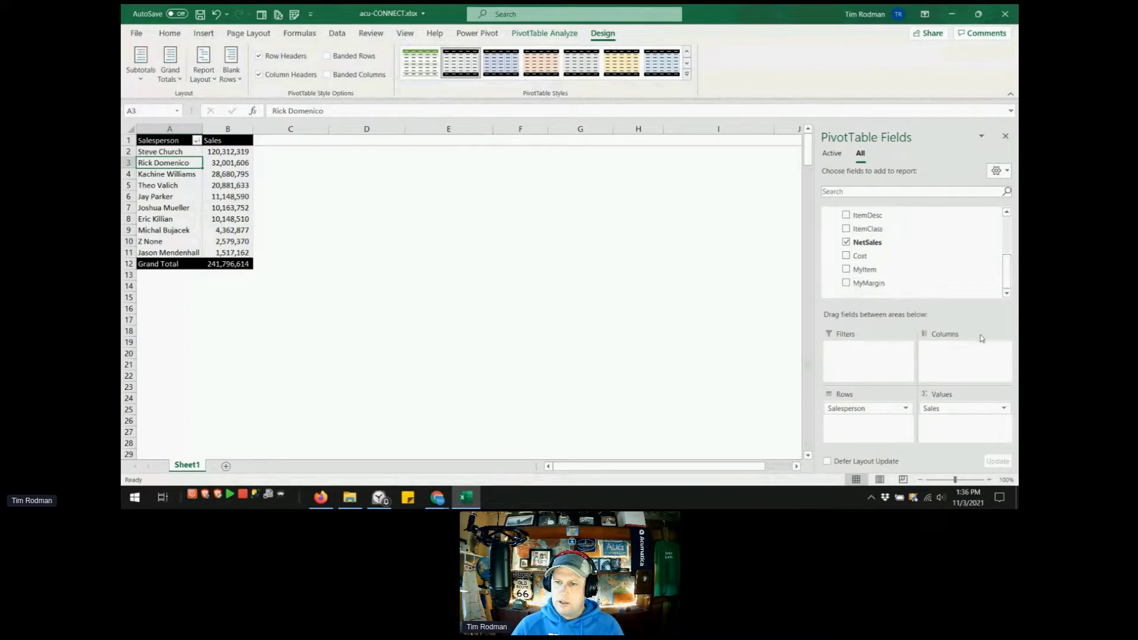
pyautogui.click(953, 410)
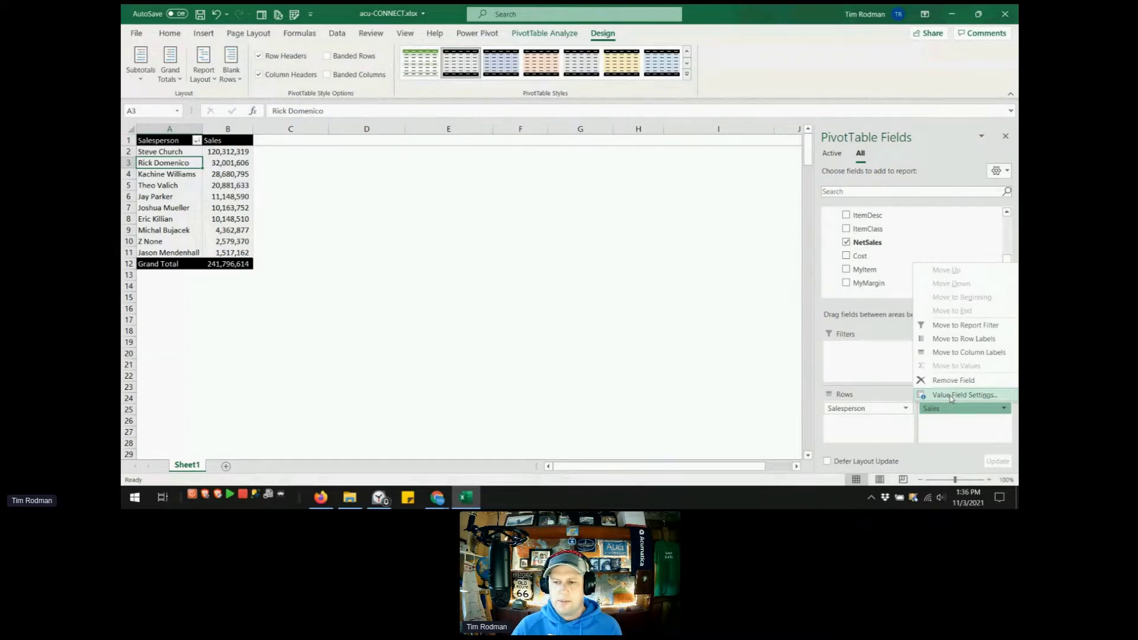
pyautogui.click(950, 396)
pyautogui.moveTo(487, 358); pyautogui.dragTo(508, 437)
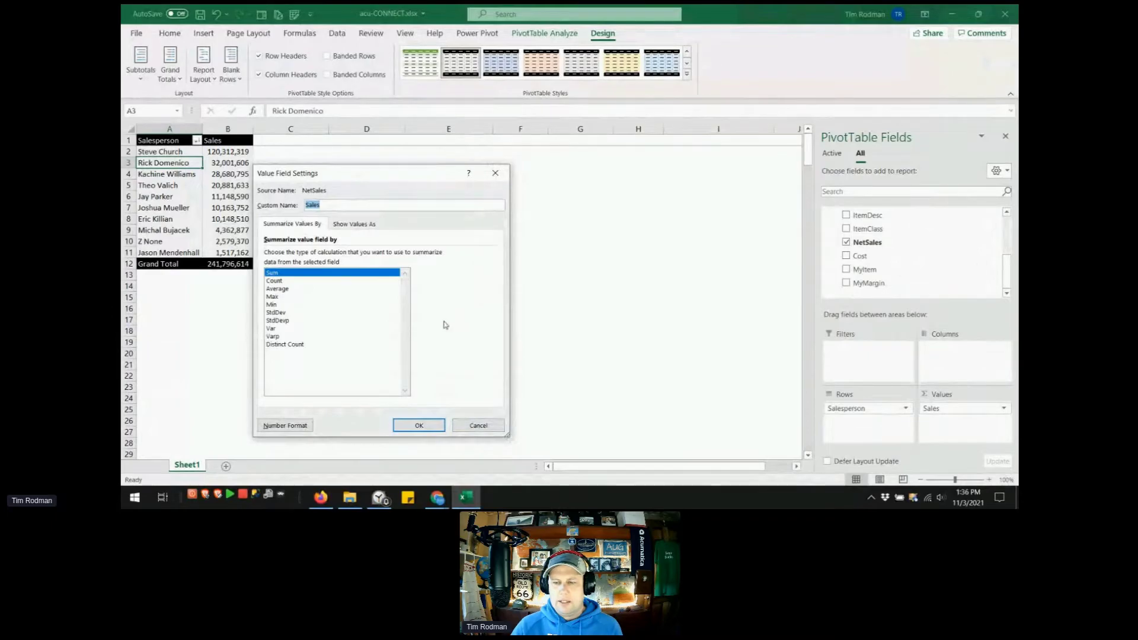
pyautogui.click(282, 282)
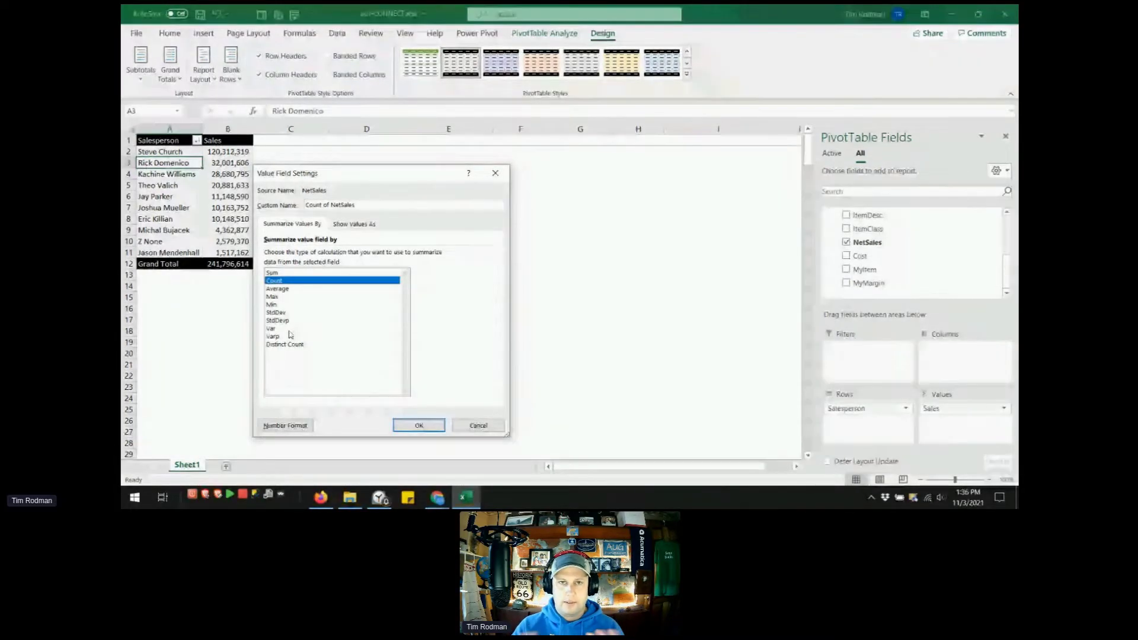
pyautogui.click(478, 426)
# - Start a new measure on the Invoice Lines table and name it My Sales
pyautogui.scroll(5, 905, 261)
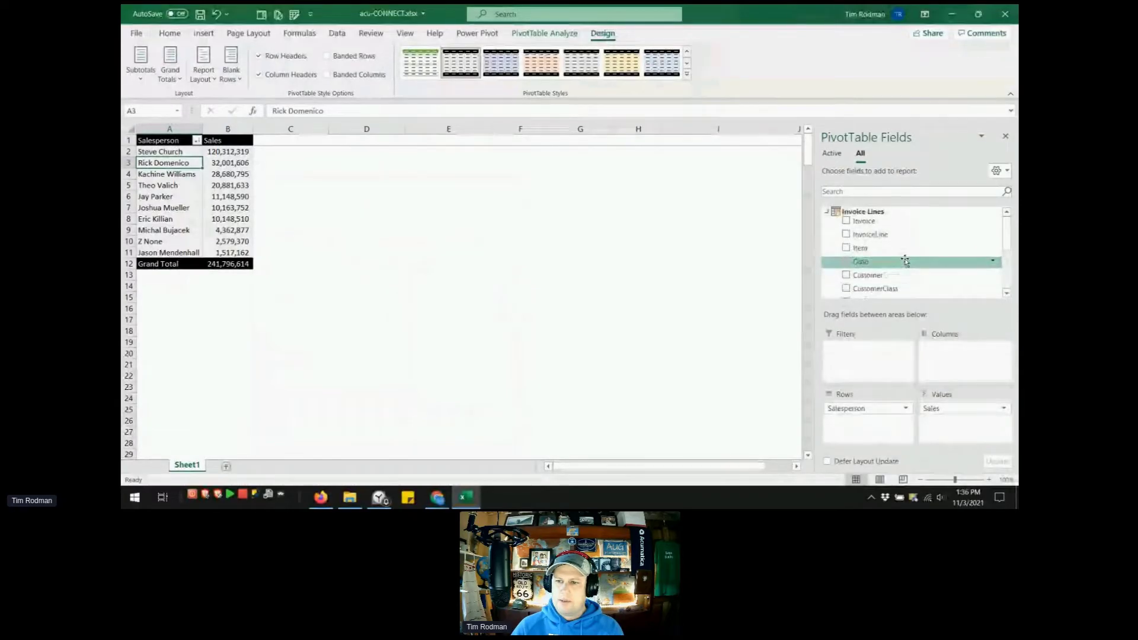
pyautogui.rightClick(865, 212)
pyautogui.click(895, 224)
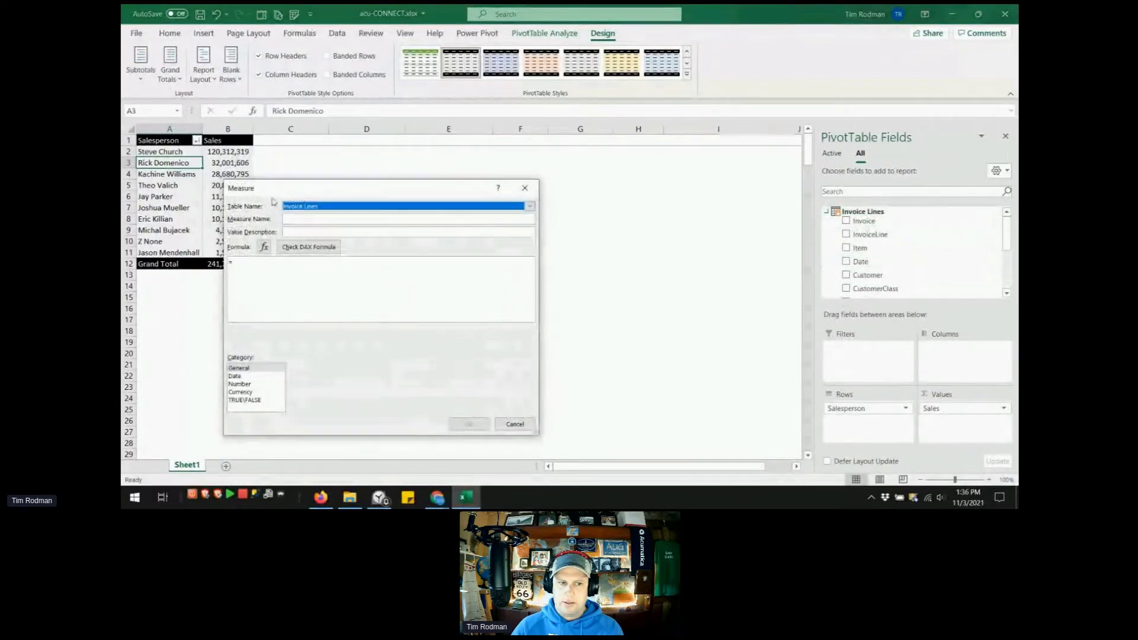
pyautogui.moveTo(340, 188); pyautogui.dragTo(439, 201)
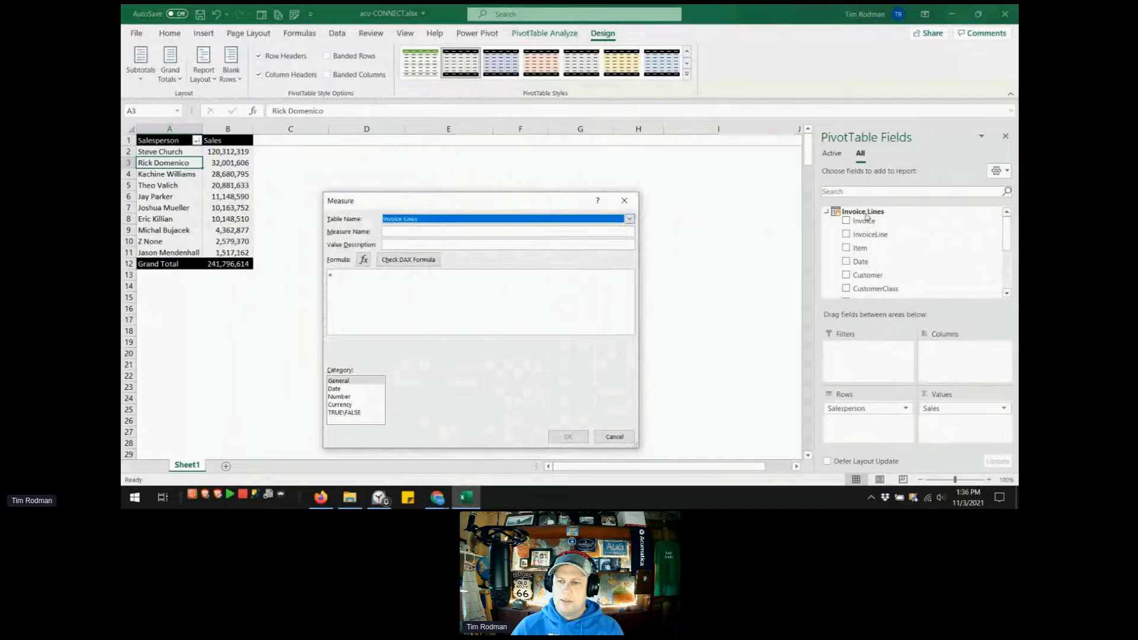
pyautogui.click(542, 230)
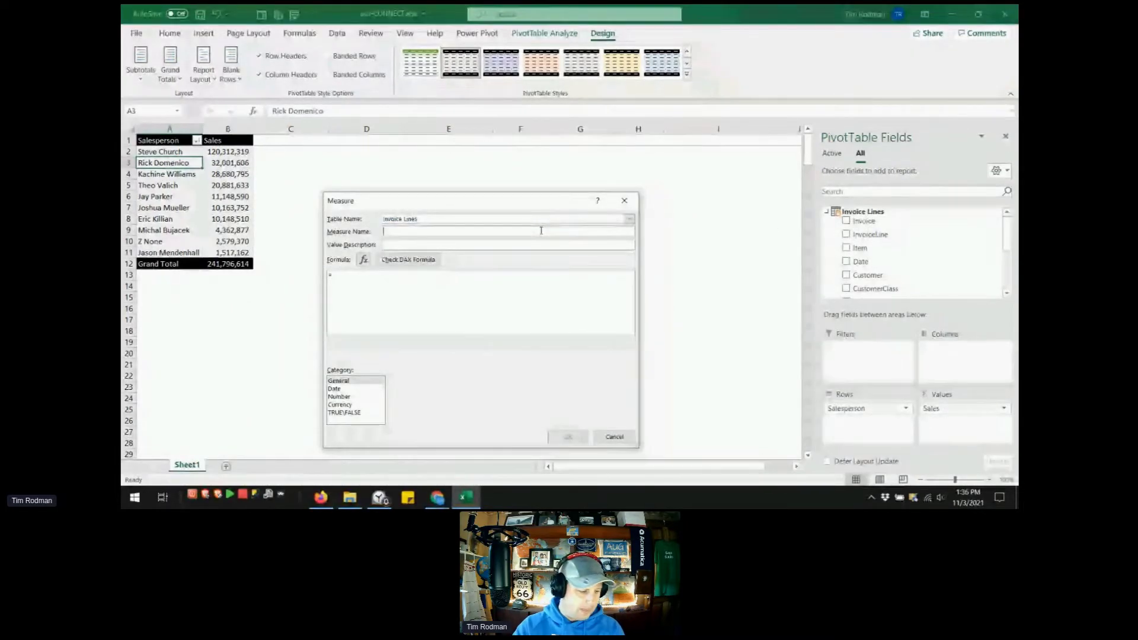
pyautogui.write('My Sales')
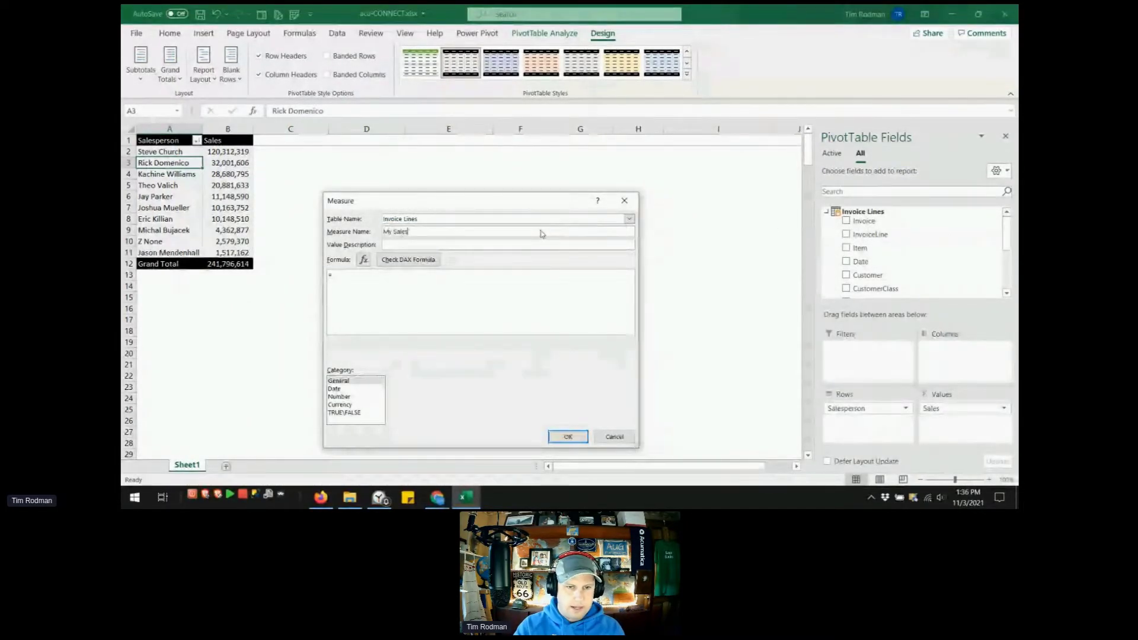
# - Enter the measure formula =SUM('Invoice Lines'[NetSales])
pyautogui.click(472, 292)
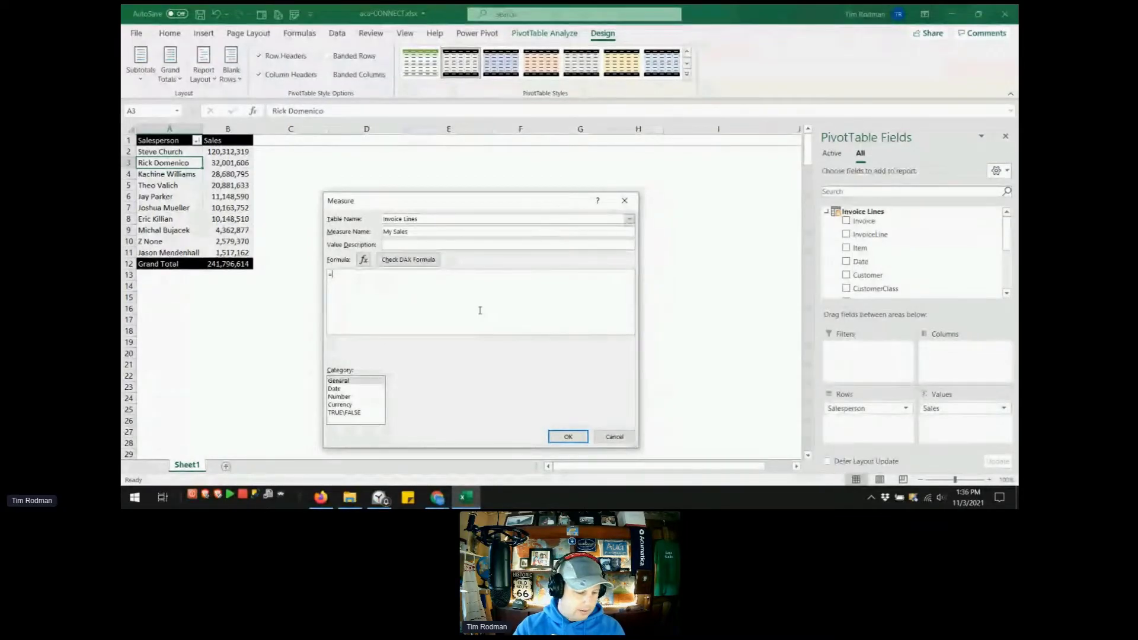
pyautogui.write('SUM')
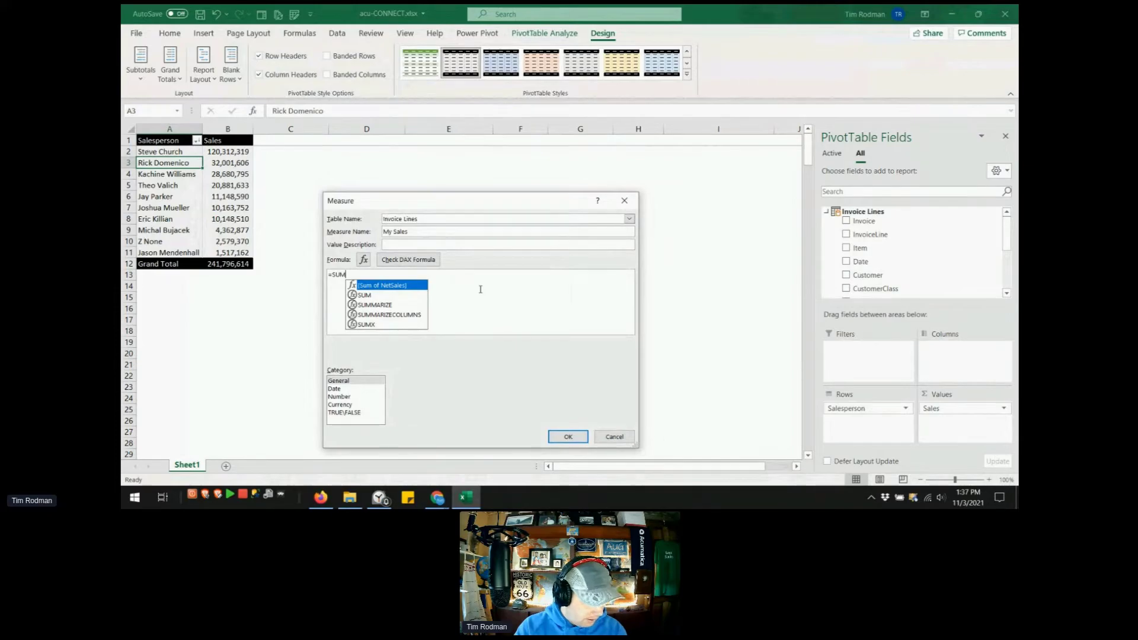
pyautogui.write("('inv")
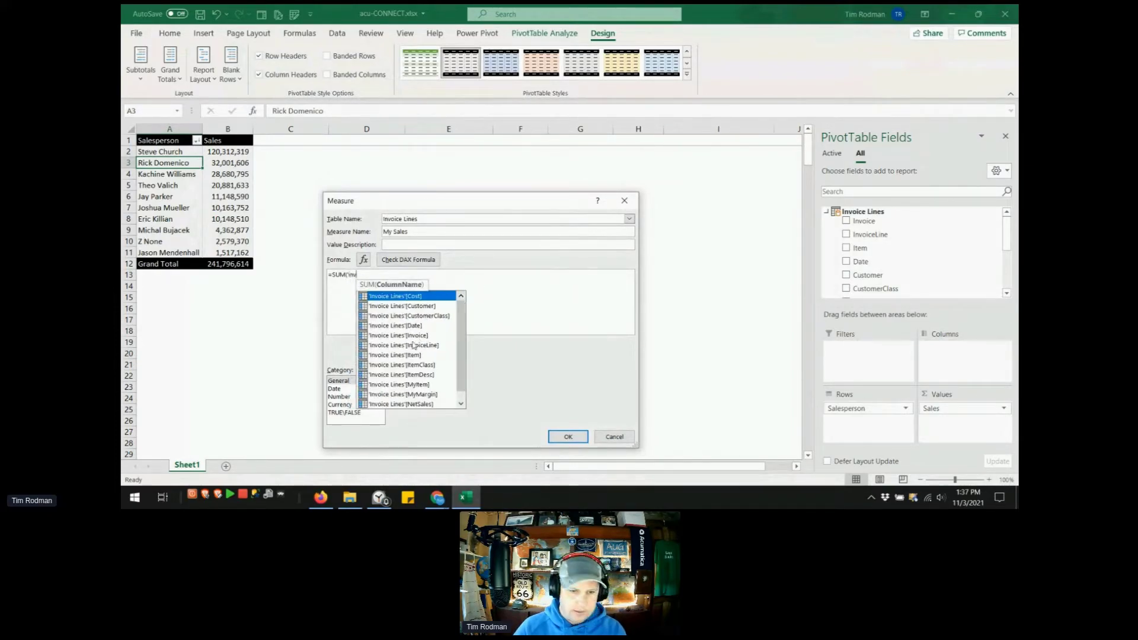
pyautogui.scroll(-1, 412, 350)
pyautogui.click(421, 394)
pyautogui.doubleClick(421, 395)
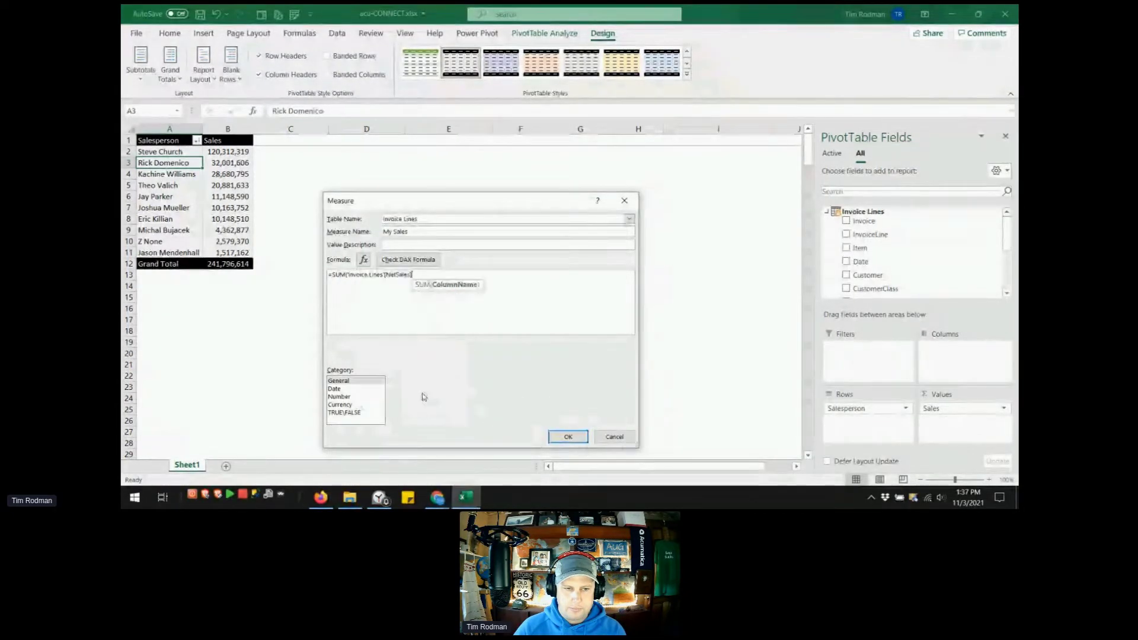
pyautogui.write(')')
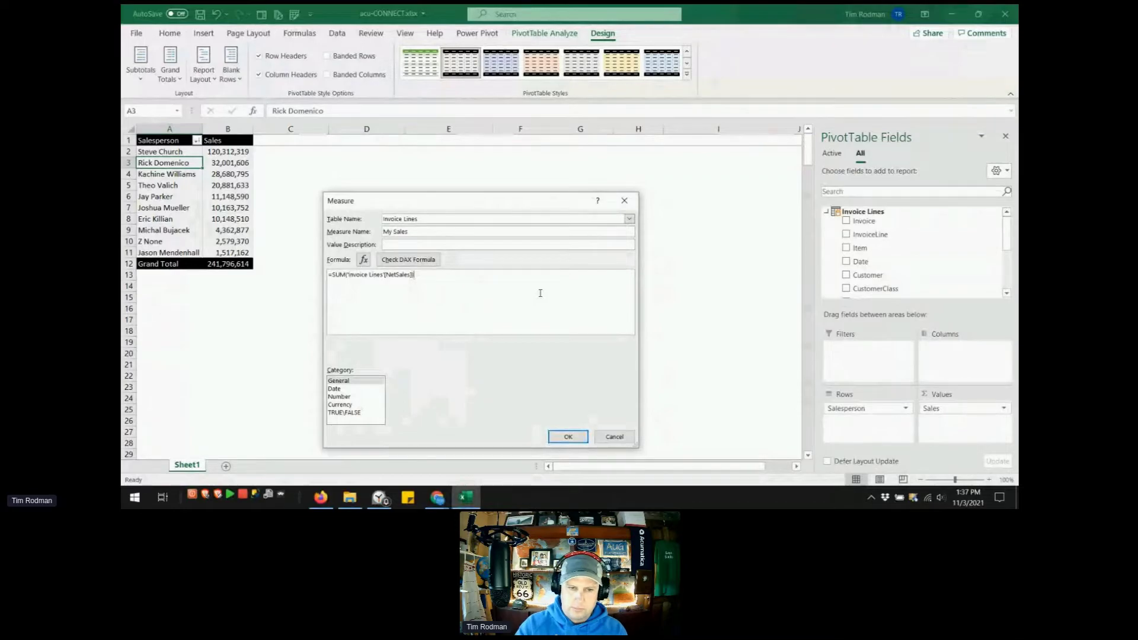
# - Format My Sales as a whole number with a 1000 separator, and add the saved measure to the PivotTable values
pyautogui.click(349, 397)
pyautogui.click(557, 380)
pyautogui.click(550, 397)
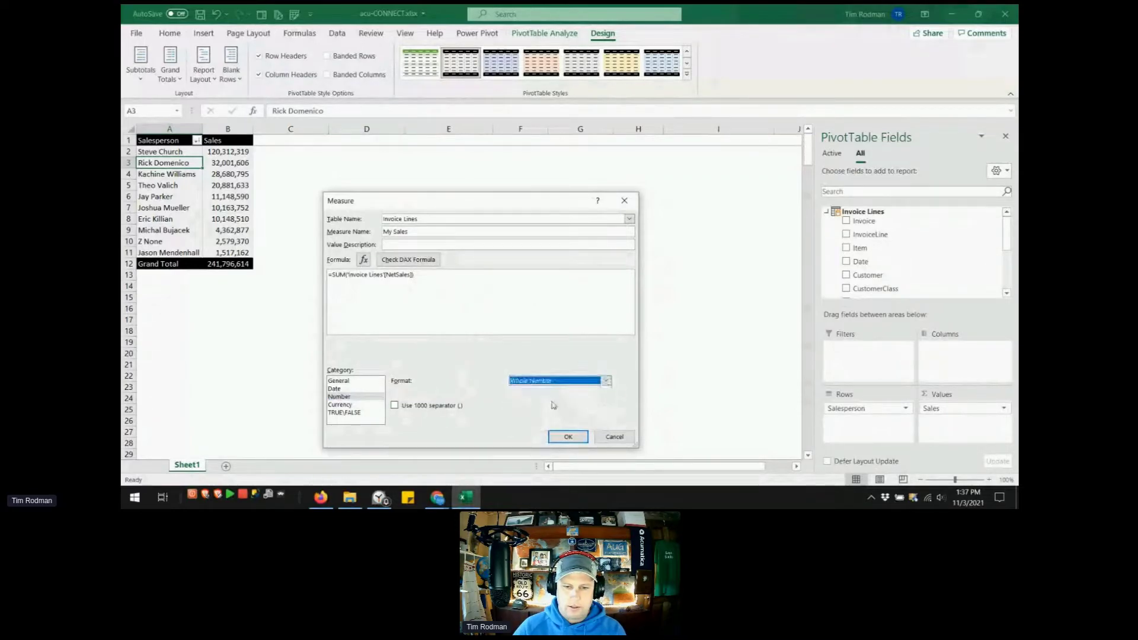
pyautogui.click(451, 408)
pyautogui.click(568, 437)
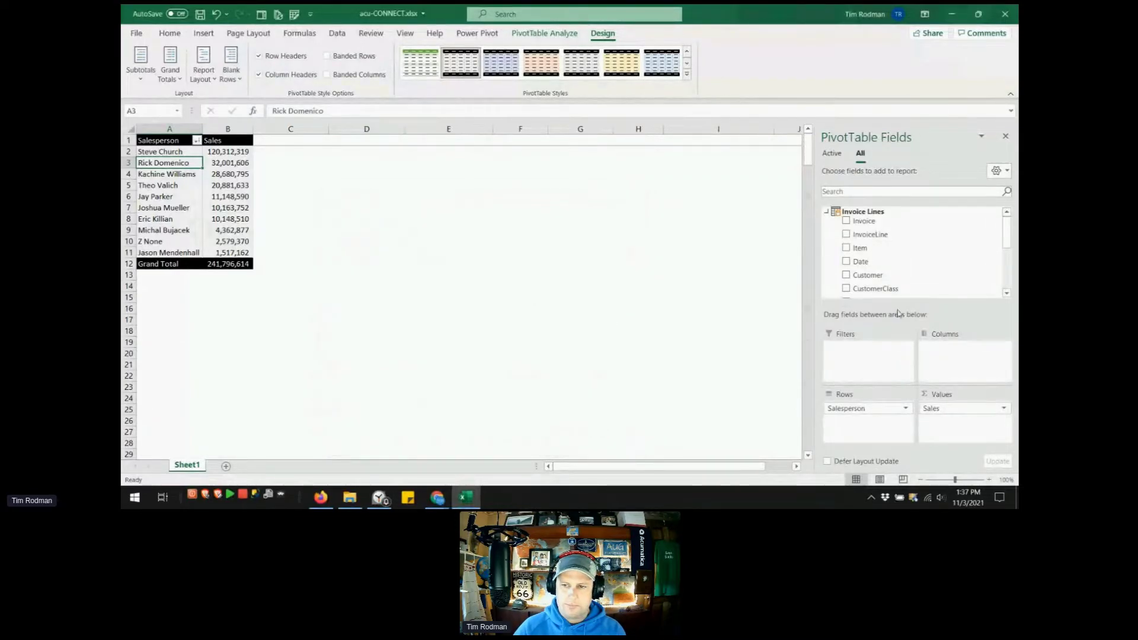
pyautogui.scroll(-5, 928, 264)
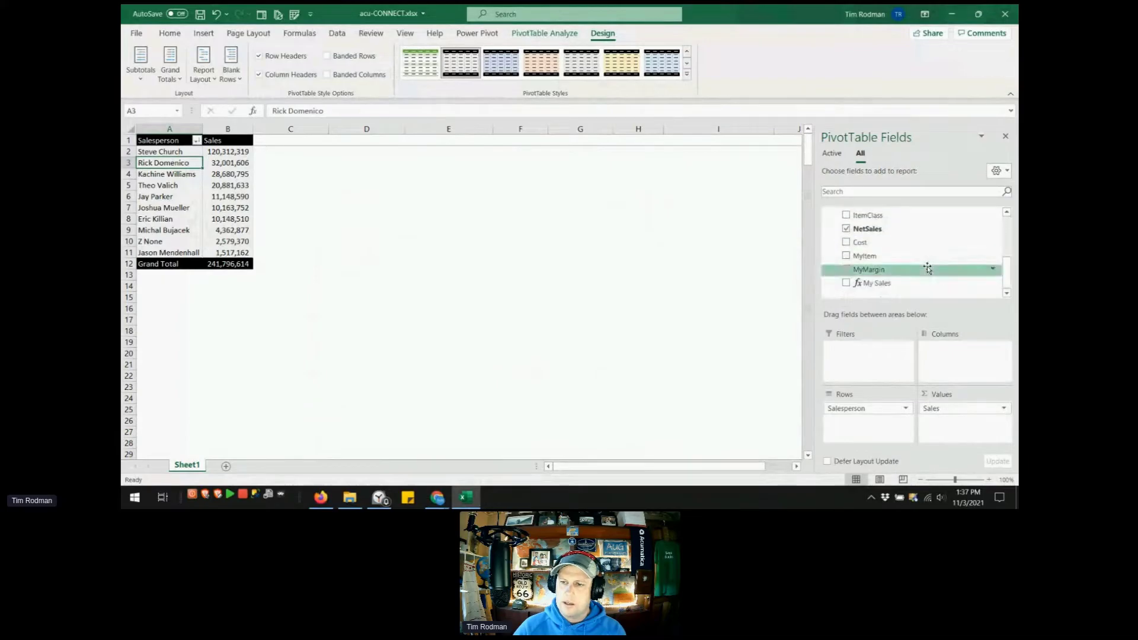
pyautogui.click(847, 283)
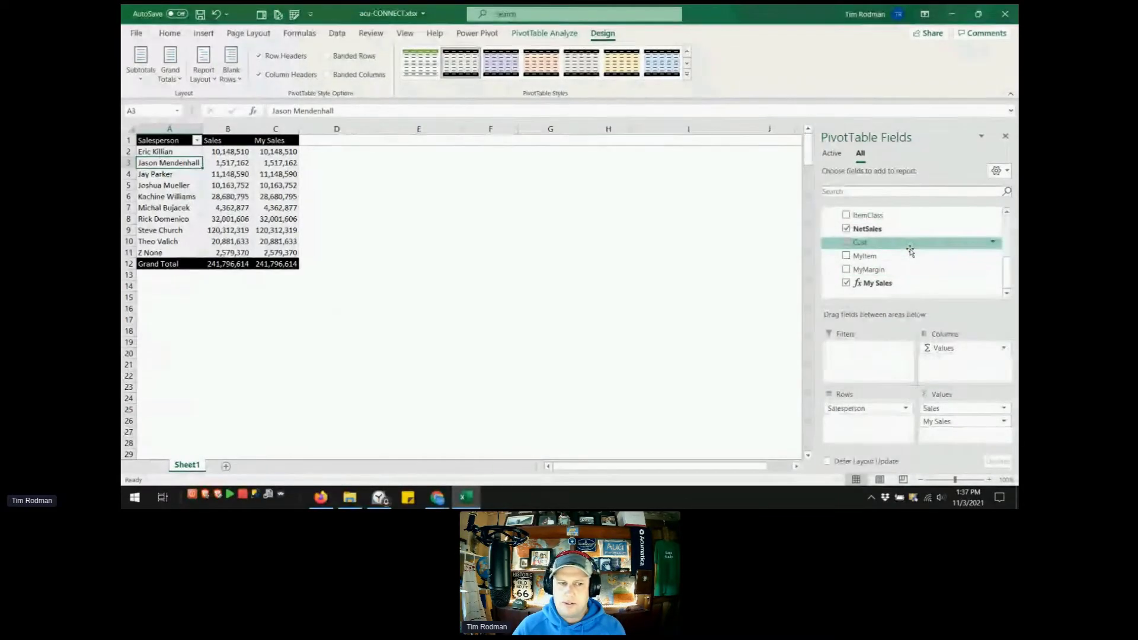
# - Start another measure on the Invoice Lines table and name it My Sales Over $5,000
pyautogui.scroll(5, 895, 237)
pyautogui.rightClick(881, 212)
pyautogui.click(906, 221)
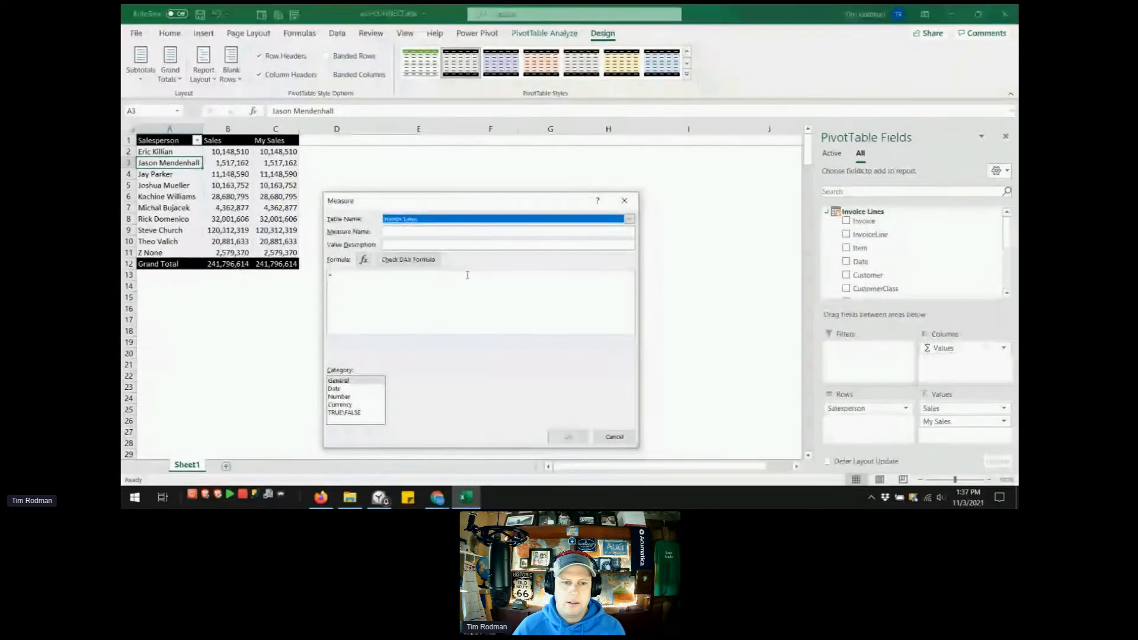
pyautogui.click(389, 231)
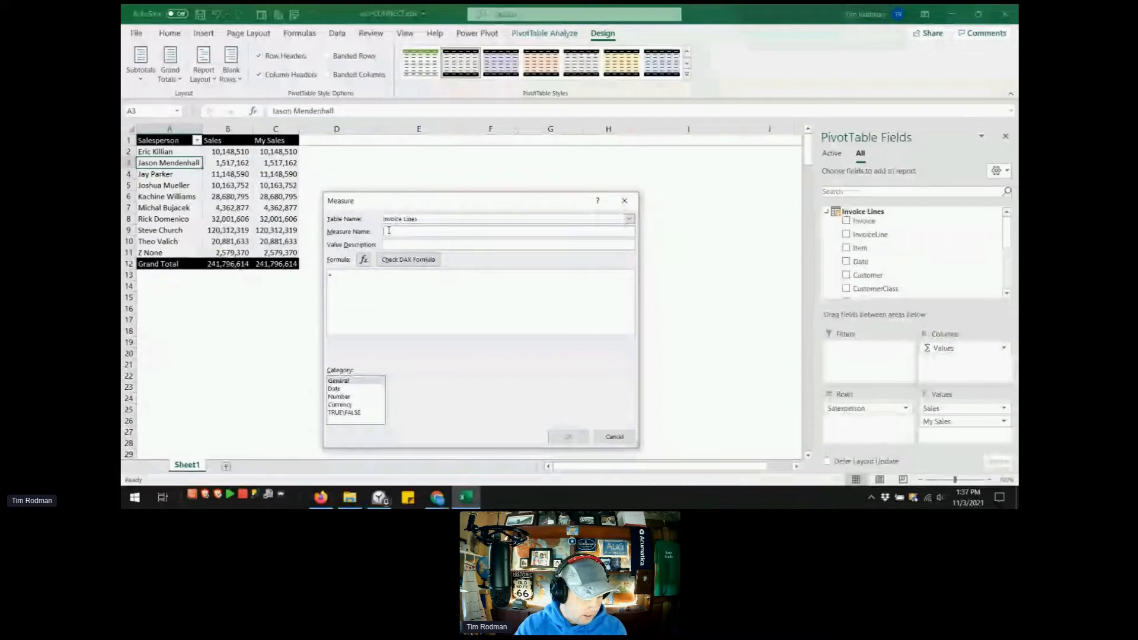
pyautogui.write('My Sales Over $5,000')
# - Begin the measure formula with CALCULATE, using SUM('Invoice Lines'[NetSales]) as its expression
pyautogui.click(425, 301)
pyautogui.write('CAL')
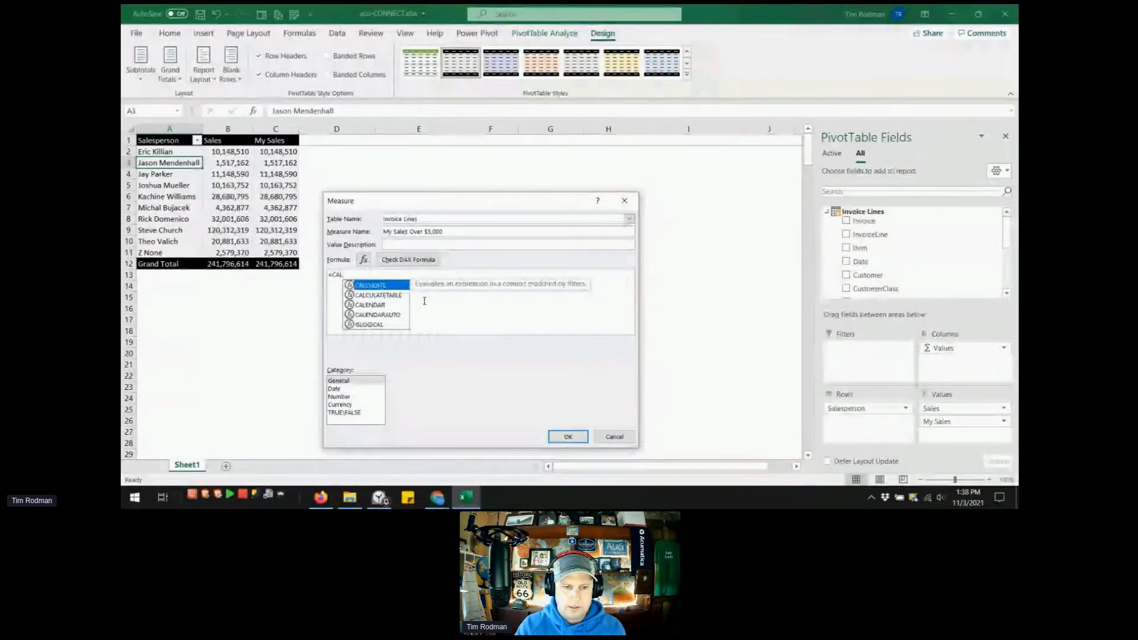
pyautogui.press('Tab')
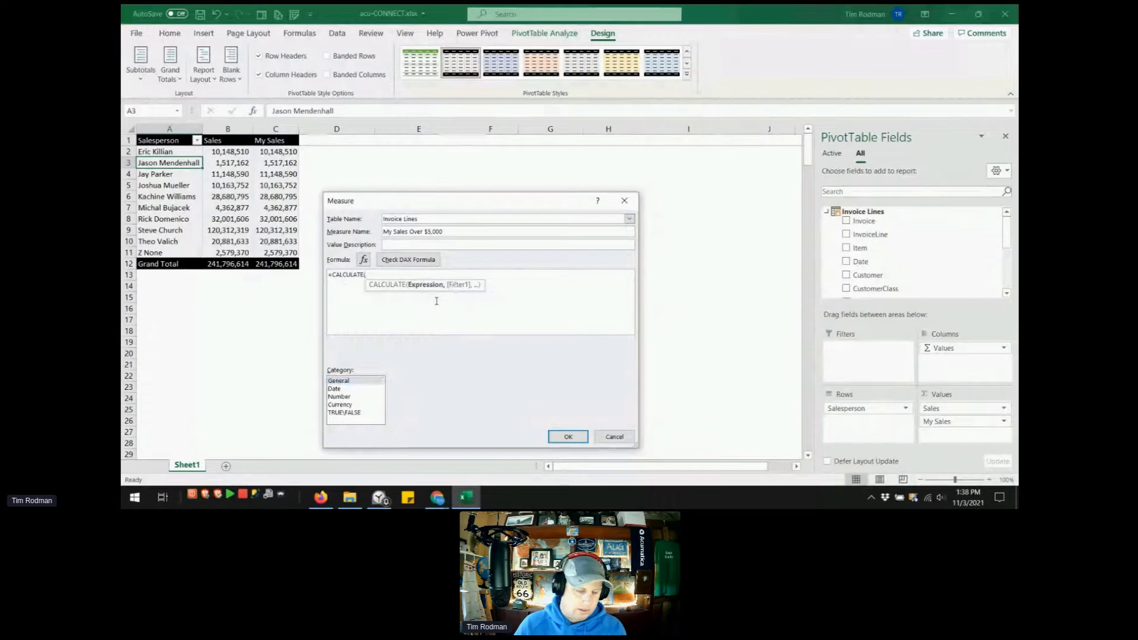
pyautogui.write("SUM('Inv")
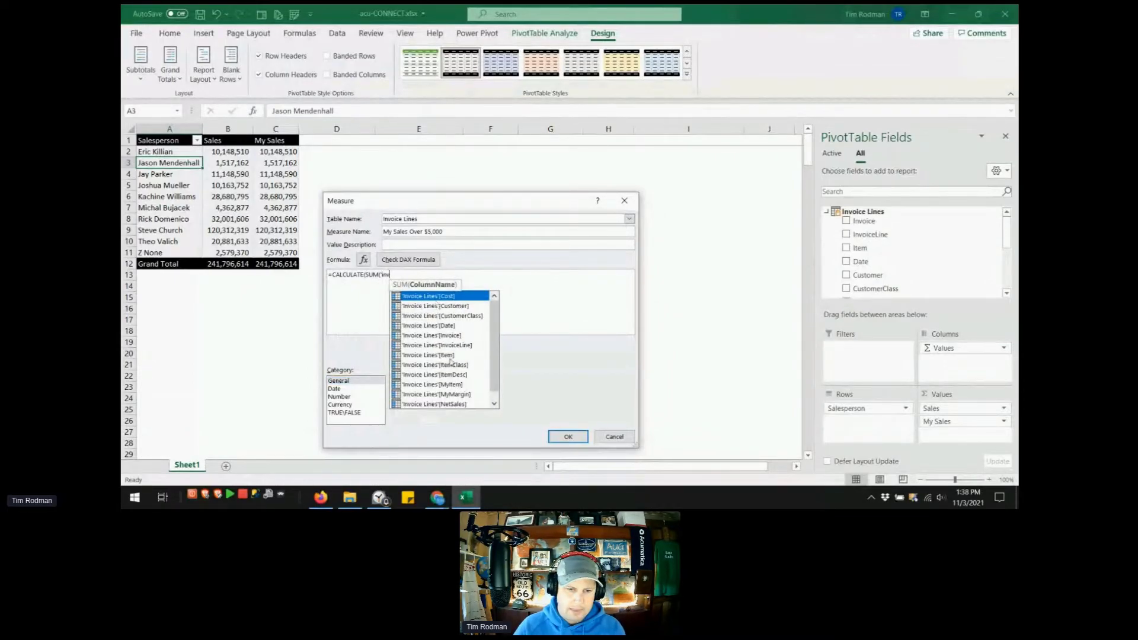
pyautogui.scroll(-1, 452, 361)
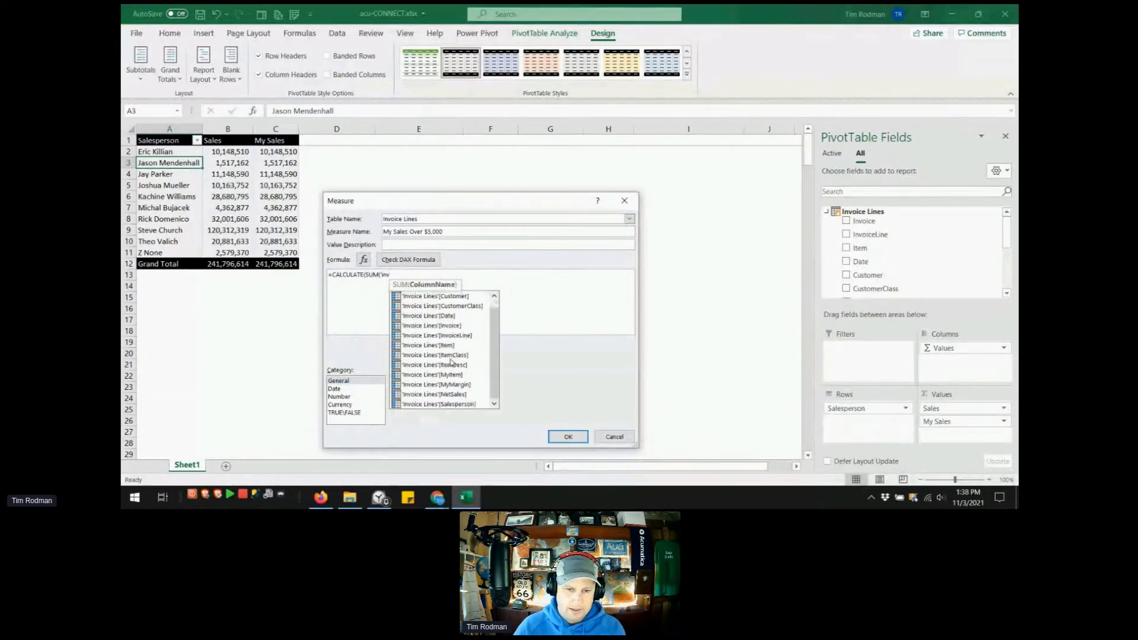
pyautogui.doubleClick(453, 395)
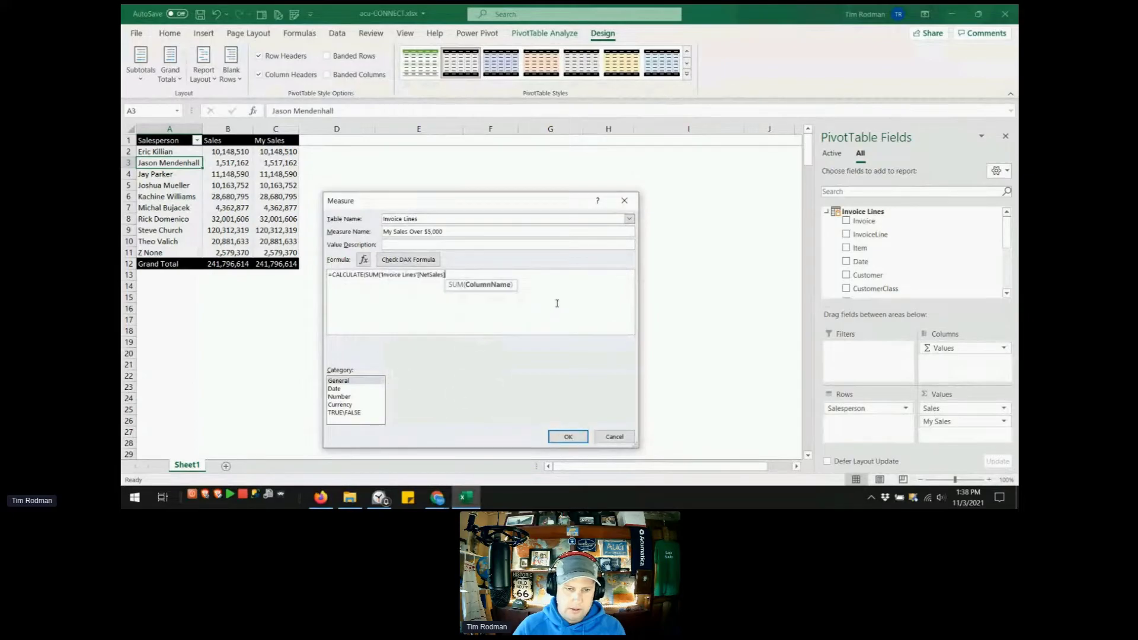
pyautogui.write(')')
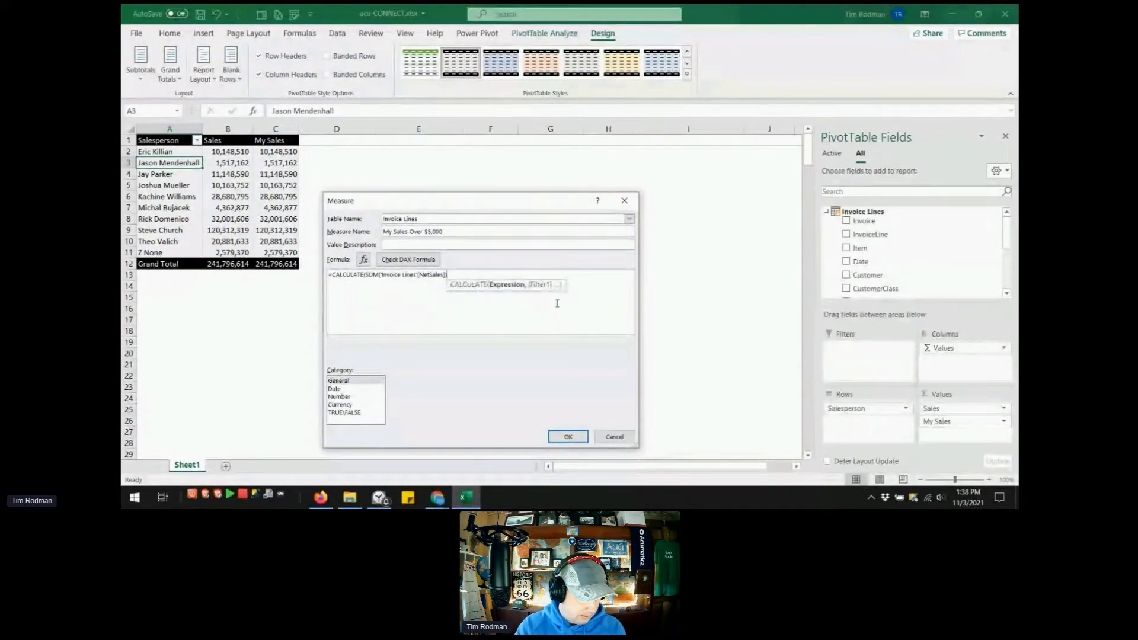
# - Complete the CALCULATE formula with the filter 'Invoice Lines'[NetSales]>5000 and check it for errors
pyautogui.write(",'")
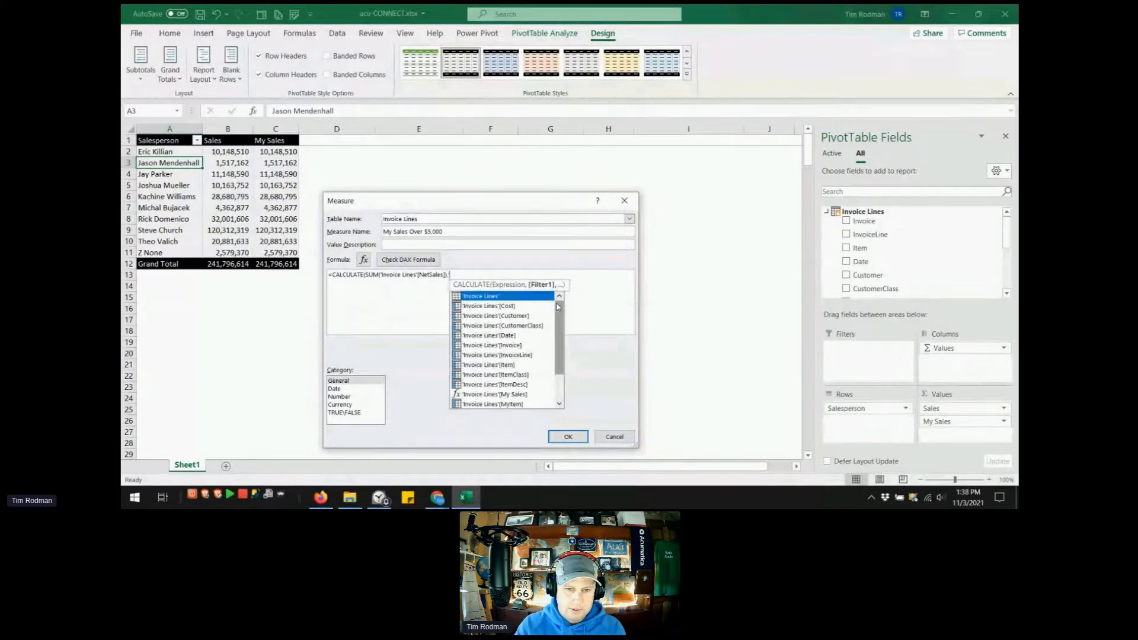
pyautogui.press('Tab')
pyautogui.write('[ne')
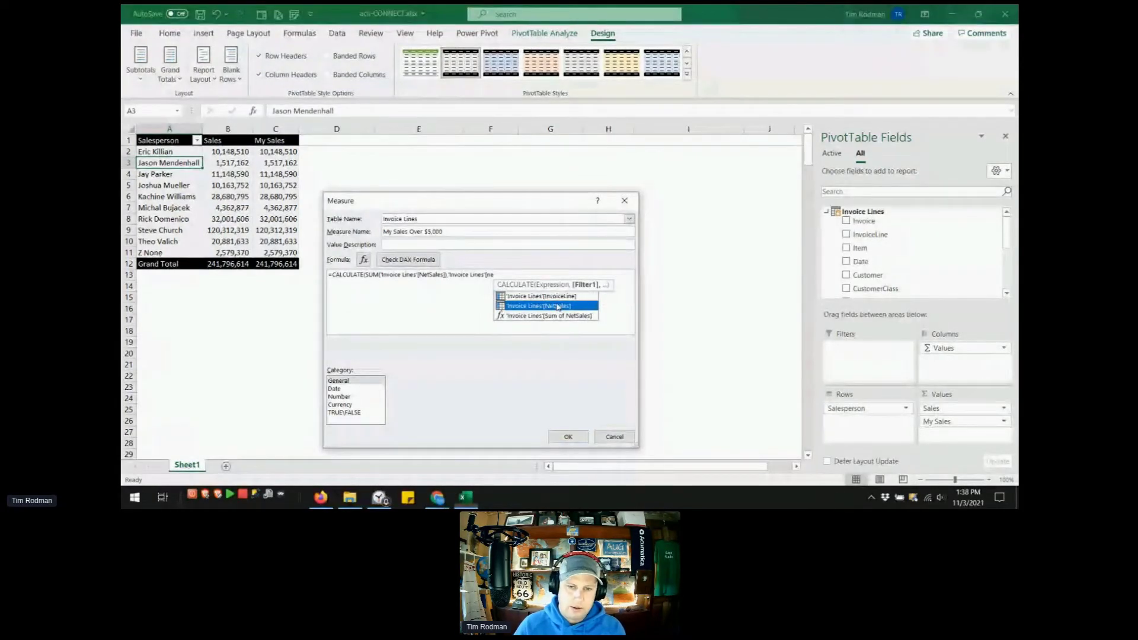
pyautogui.doubleClick(557, 307)
pyautogui.click(557, 305)
pyautogui.write('>5000)')
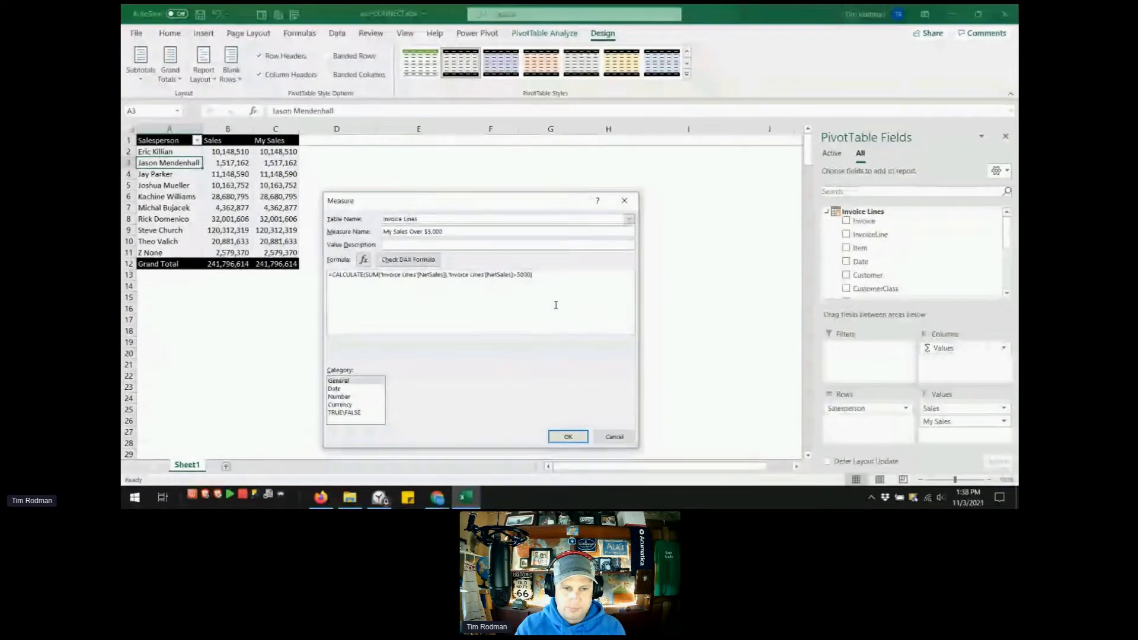
pyautogui.click(408, 260)
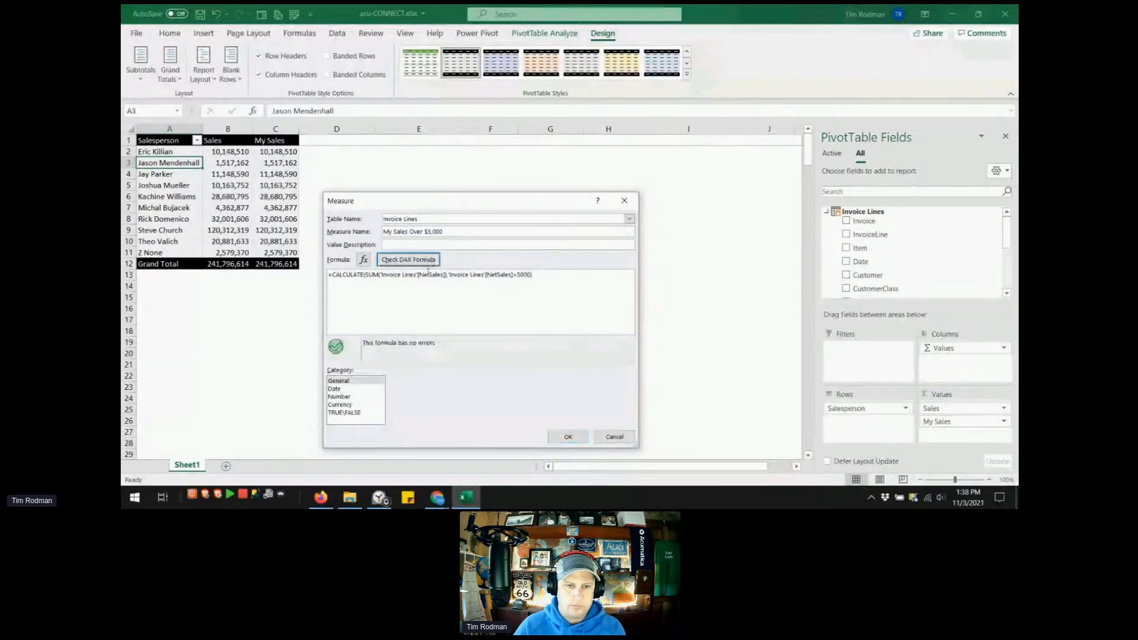
# - Format My Sales Over $5,000 as a whole number with a 1000 separator, and add the saved measure to the PivotTable
pyautogui.click(339, 396)
pyautogui.click(545, 382)
pyautogui.click(546, 398)
pyautogui.click(444, 405)
pyautogui.click(552, 437)
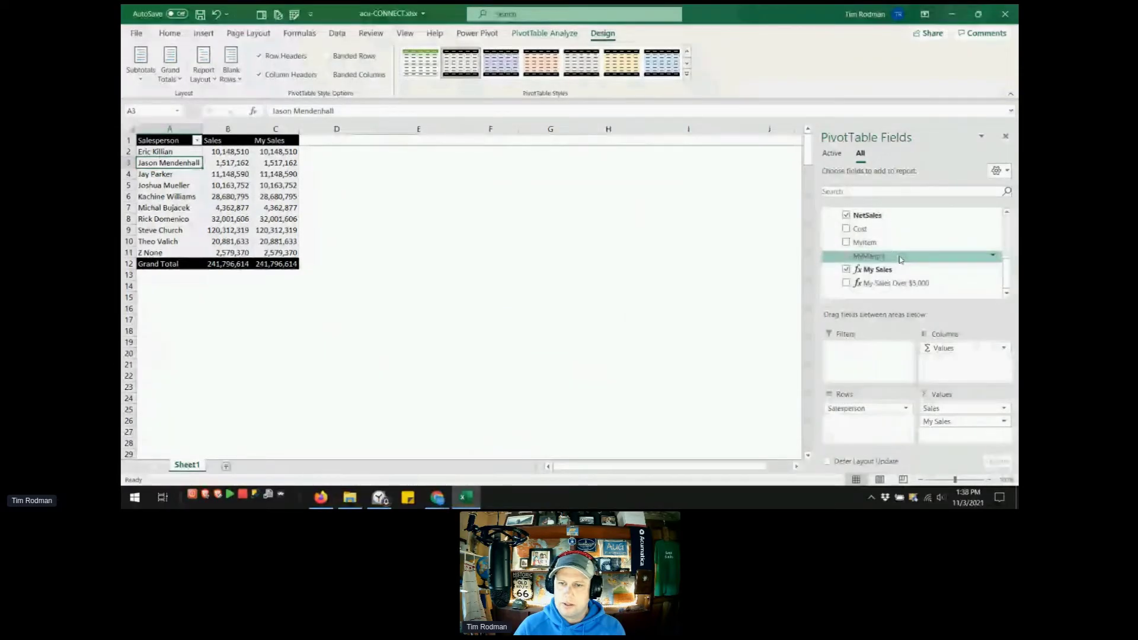
pyautogui.click(846, 283)
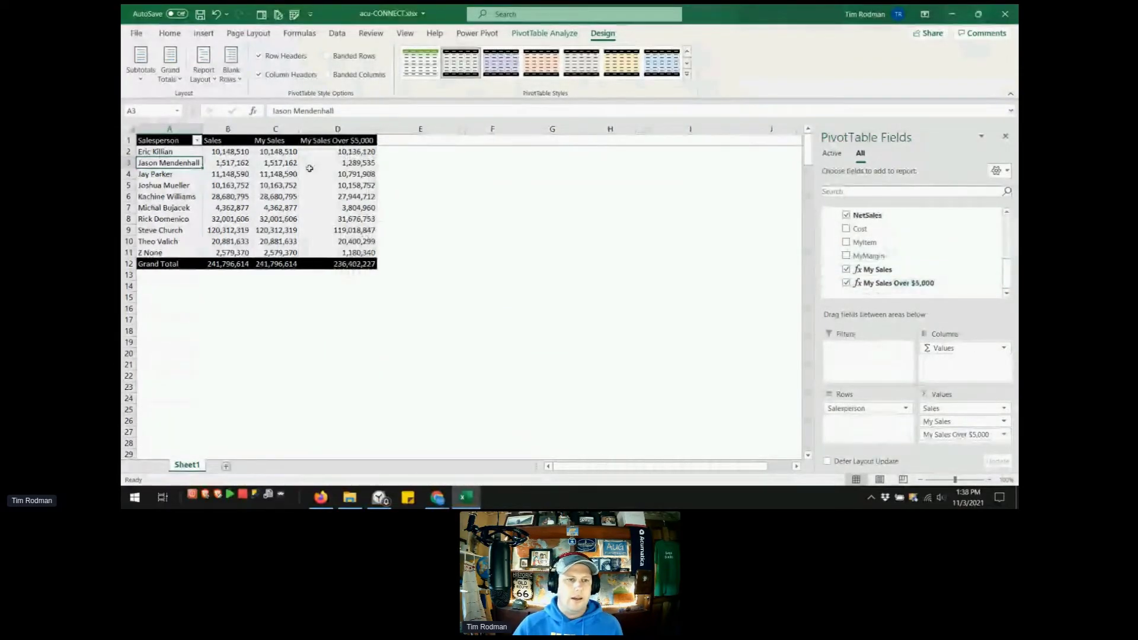
# - Sort the salespeople by Sales from largest to smallest and inspect the top salesperson's My Sales Over $5,000 value
pyautogui.rightClick(237, 153)
pyautogui.moveTo(290, 231)
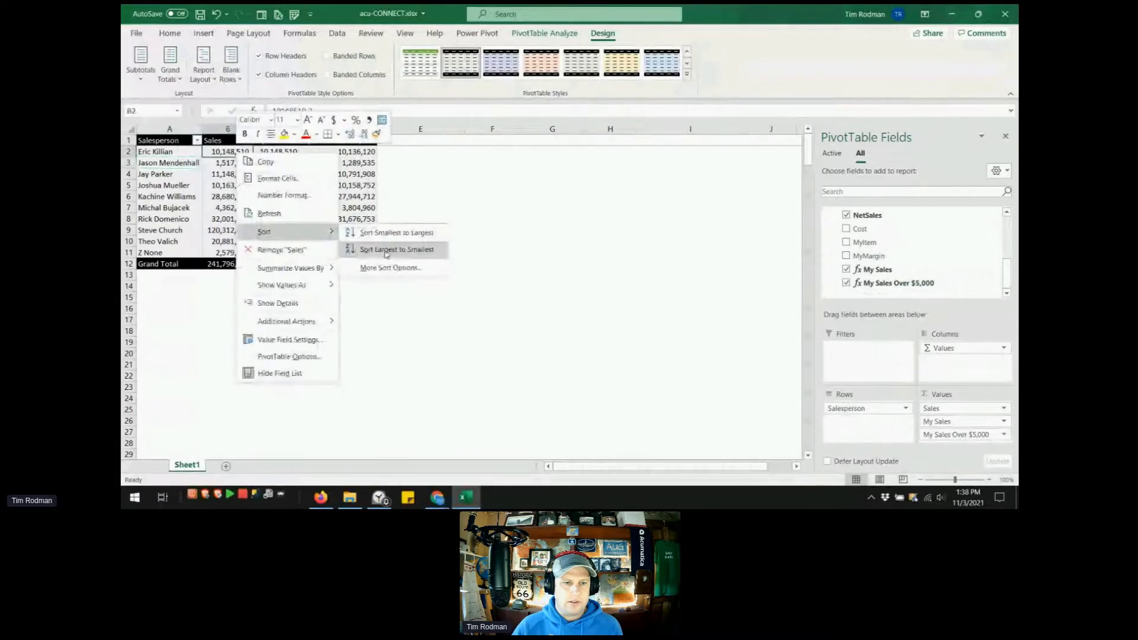
pyautogui.click(386, 250)
pyautogui.click(356, 153)
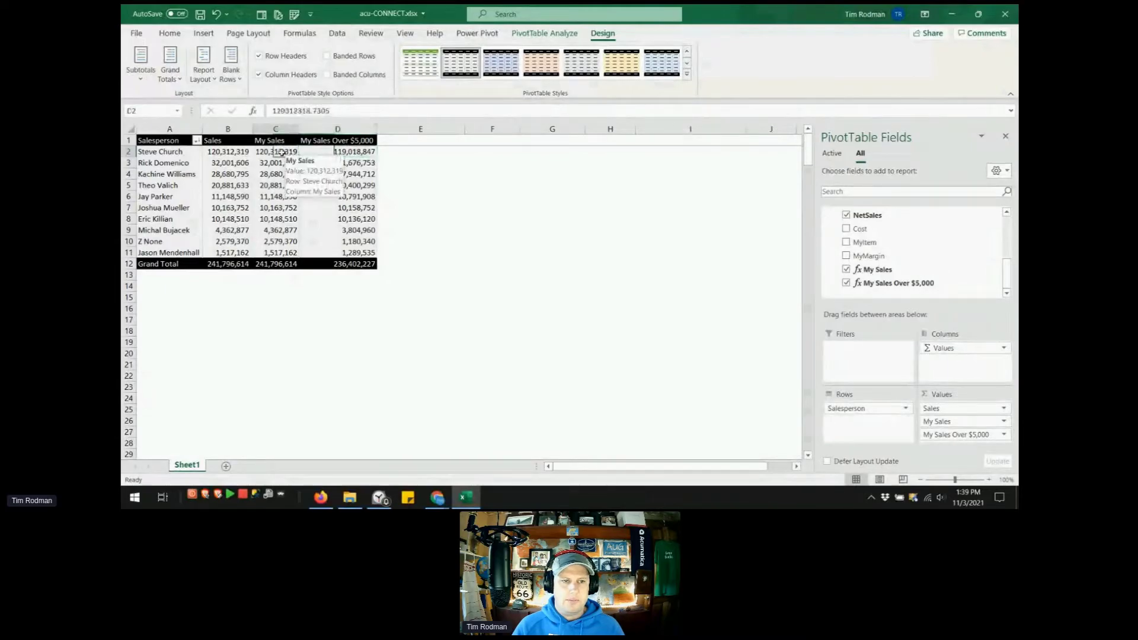
pyautogui.moveTo(375, 168)
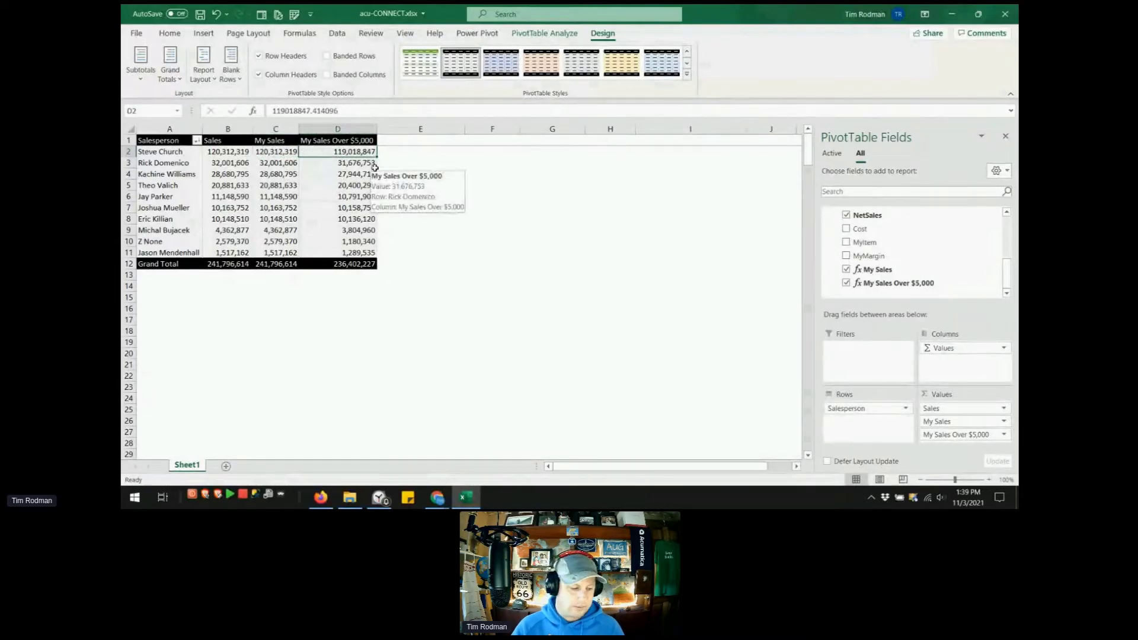
# - Open the My Sales Over $5,000 measure for editing, copy its formula, and close it without changes
pyautogui.scroll(10, 908, 249)
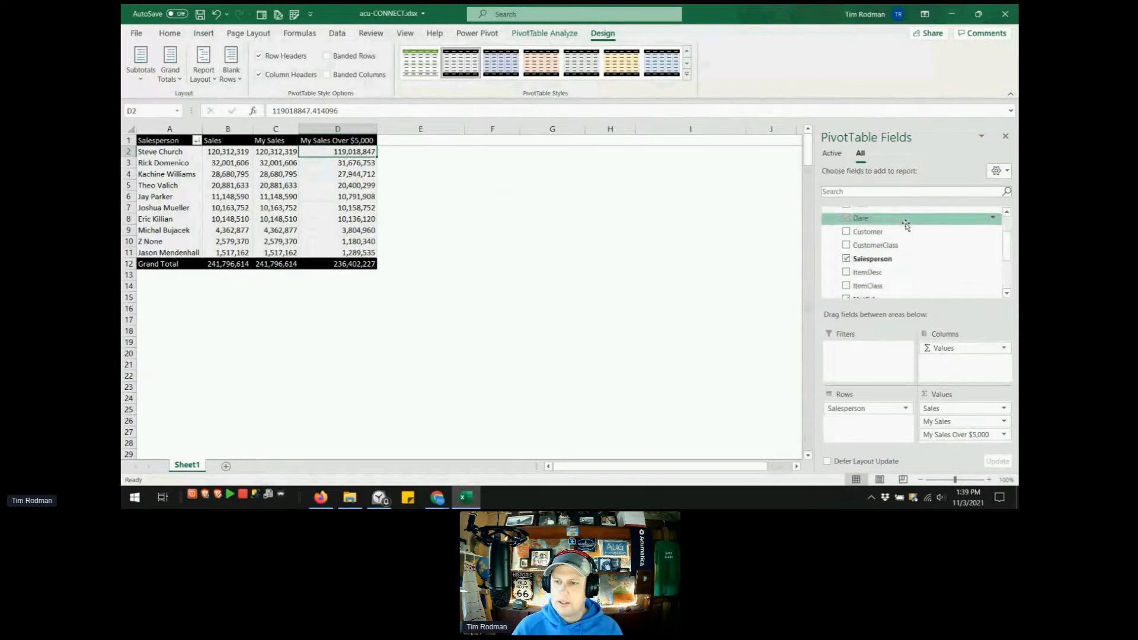
pyautogui.rightClick(886, 213)
pyautogui.moveTo(1004, 239); pyautogui.dragTo(1005, 281)
pyautogui.rightClick(949, 282)
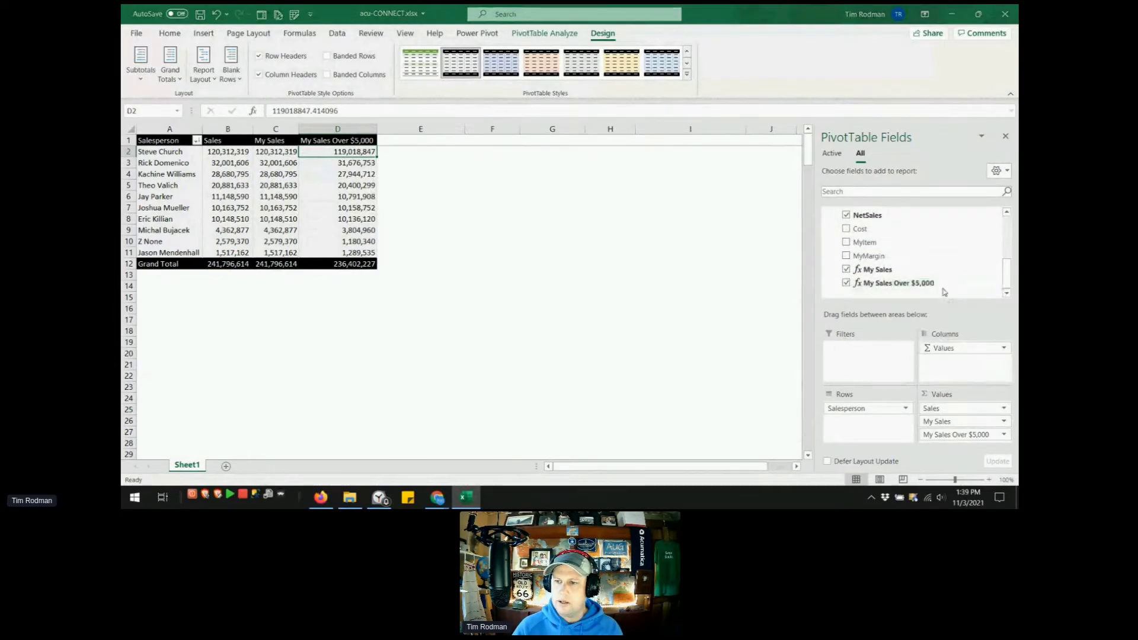
pyautogui.click(969, 372)
pyautogui.click(624, 200)
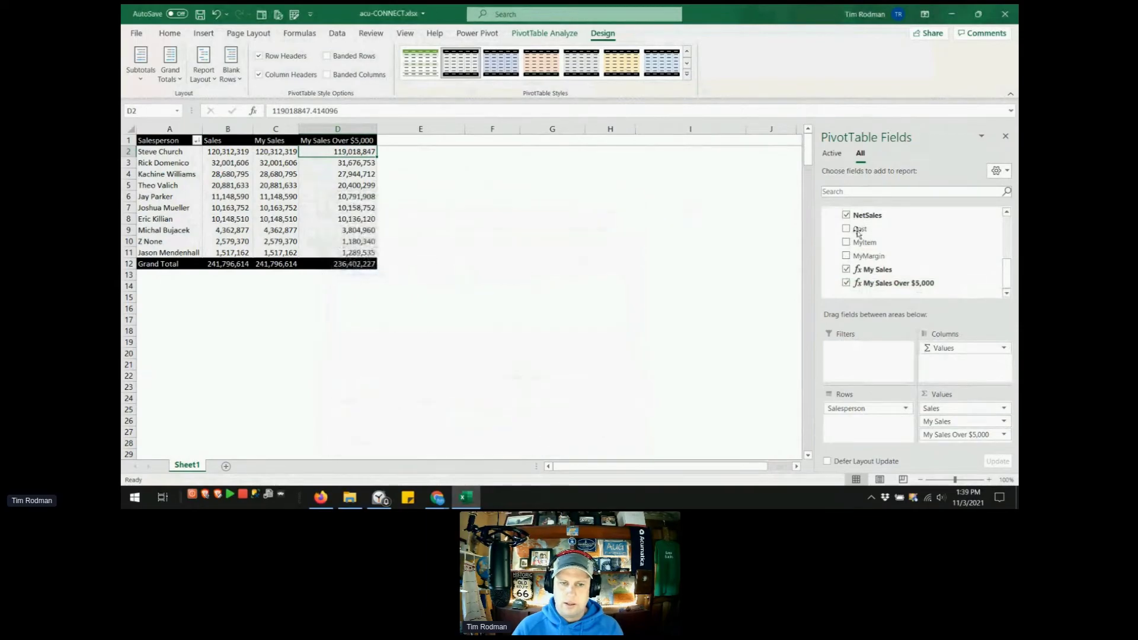
# - Start a new measure on the Invoice Lines table and name it My Sales Over $50,000
pyautogui.scroll(10, 907, 249)
pyautogui.rightClick(902, 212)
pyautogui.click(939, 235)
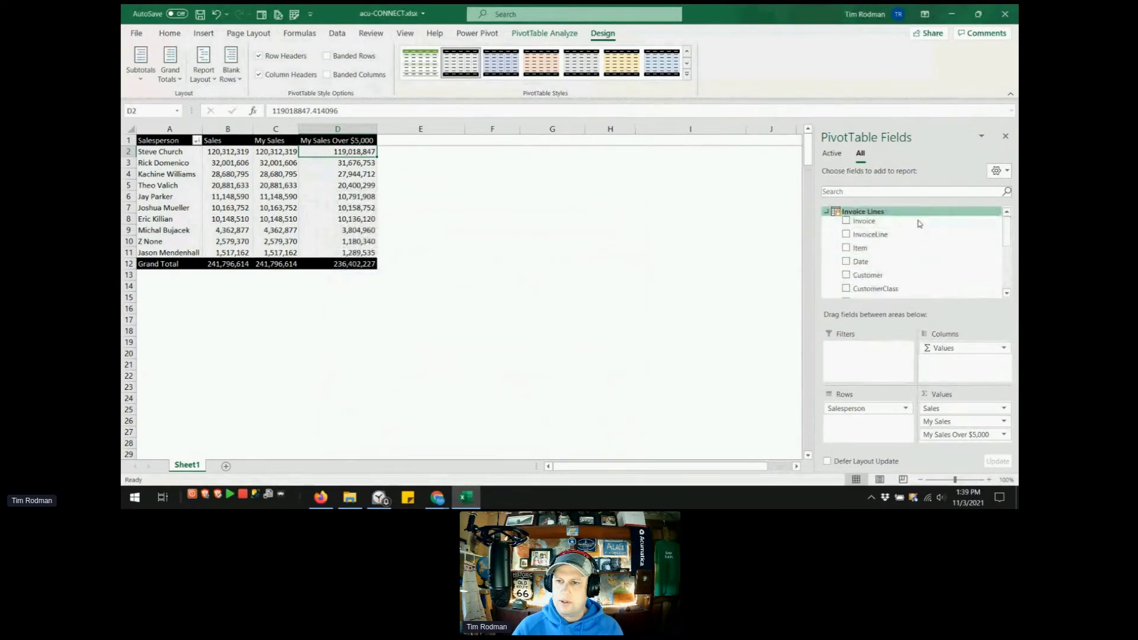
pyautogui.write('My Sales Over $50,000')
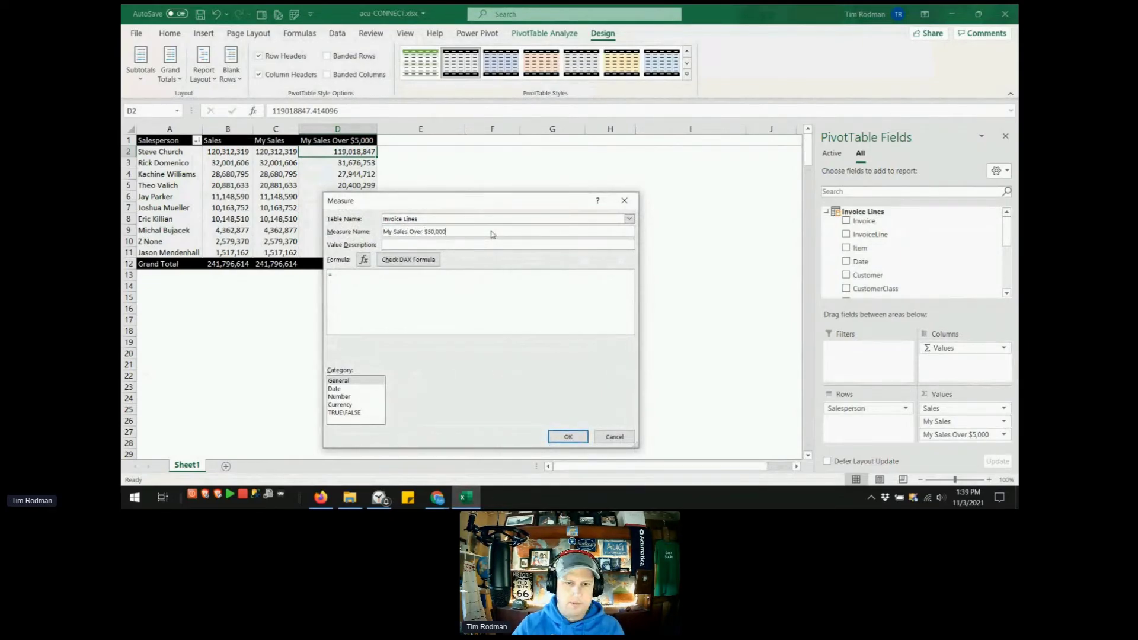
# - Paste the copied CALCULATE formula into the new measure and set its NetSales filter threshold to 50000
pyautogui.click(389, 305)
pyautogui.write("CALCULATE(SUM('Invoice Lines'[NetSales]),'Invoice Lines'[NetSales]>5000)")
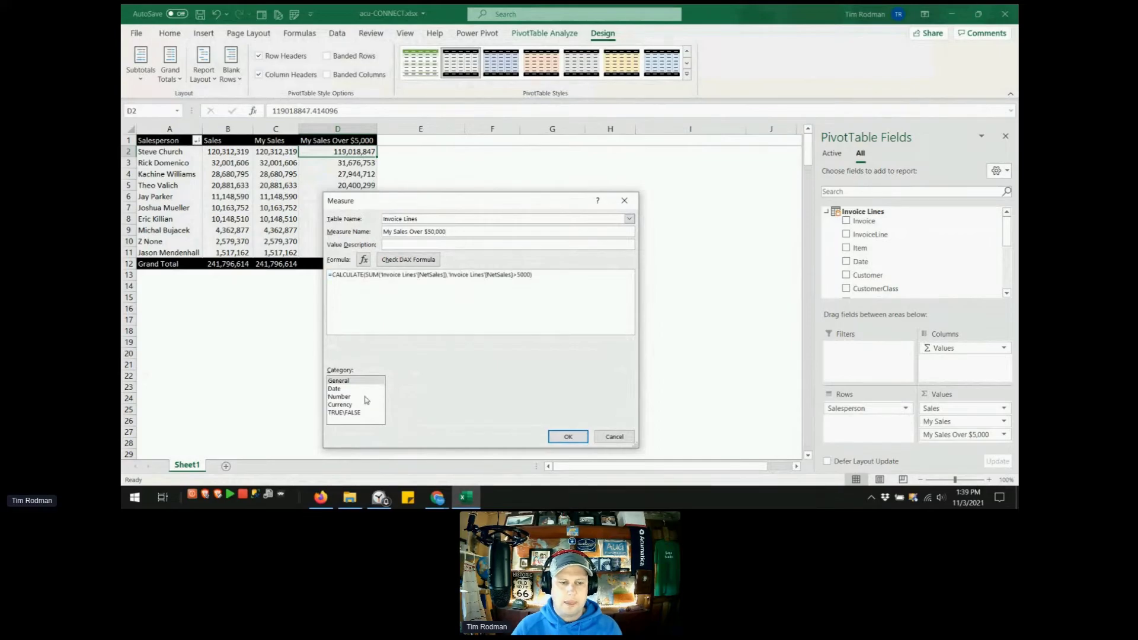
pyautogui.write('0')
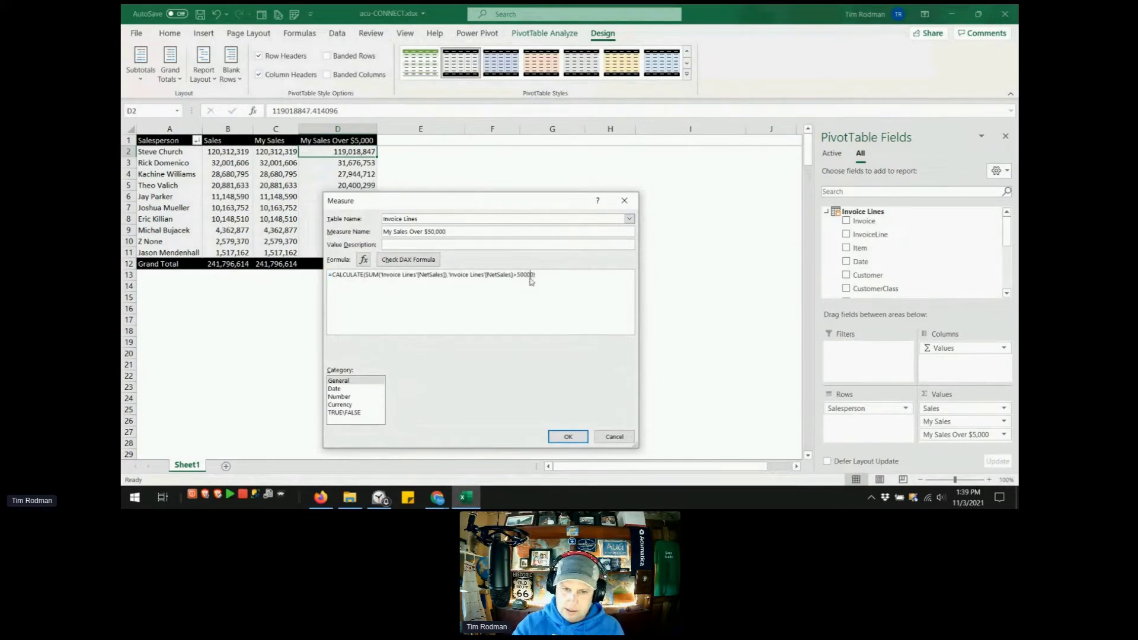
# - Format the My Sales Over $50,000 measure as a whole number with a 1000 separator and save it
pyautogui.click(355, 397)
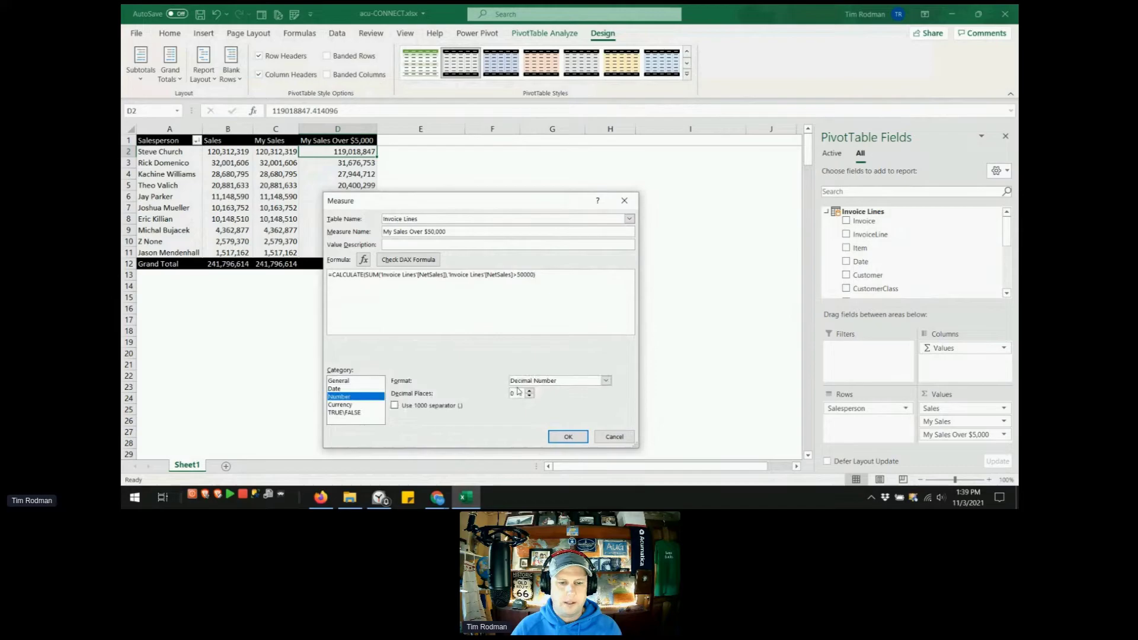
pyautogui.click(530, 382)
pyautogui.click(460, 407)
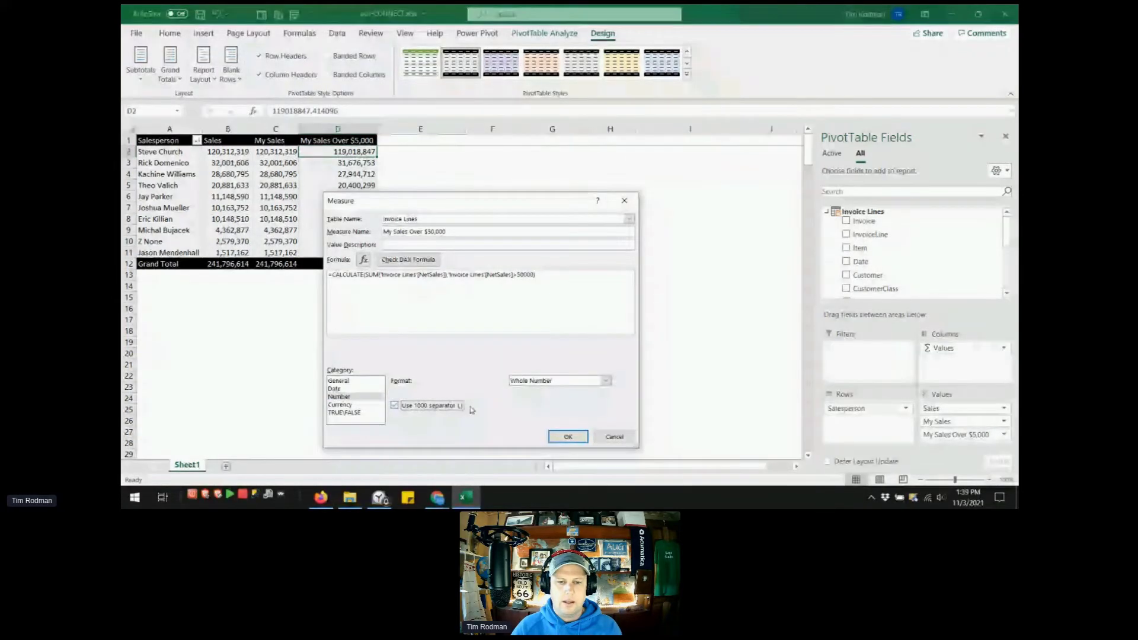
pyautogui.press('Return')
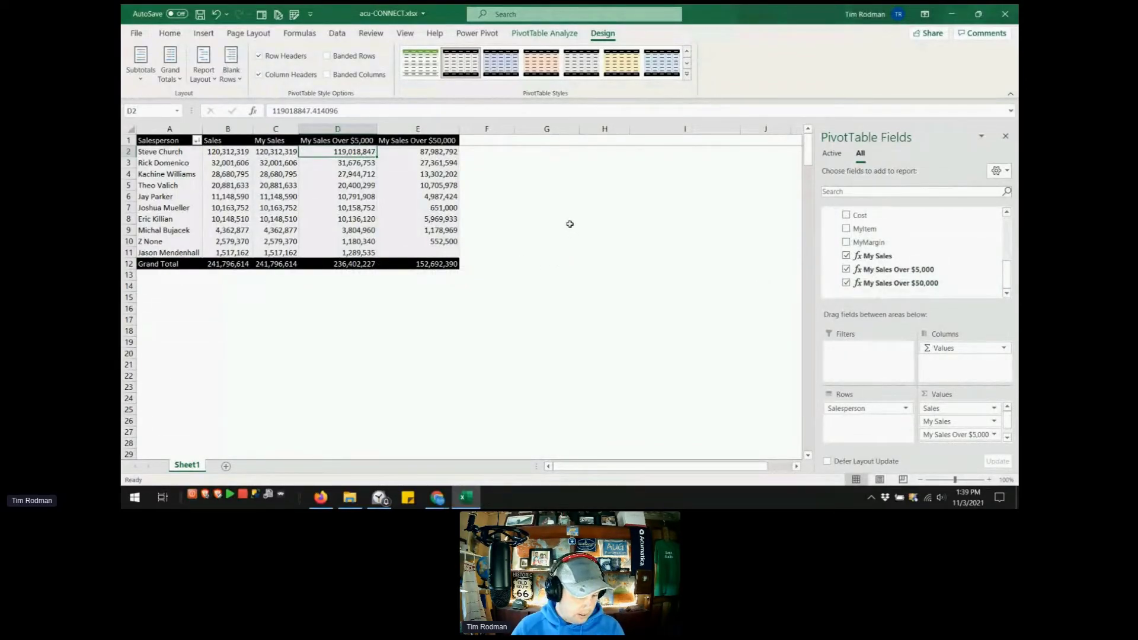
# - Start a new measure on the Invoice Lines table and name it My Sales % Over $50,000
pyautogui.scroll(10, 848, 237)
pyautogui.rightClick(908, 212)
pyautogui.click(915, 226)
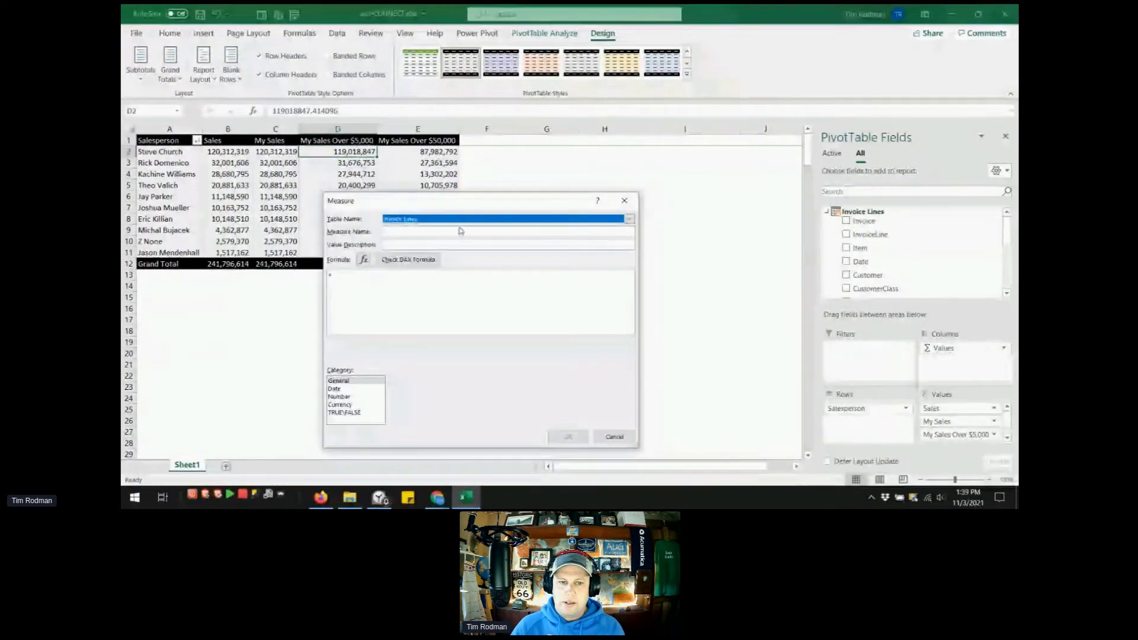
pyautogui.press('BackSpace')
pyautogui.write('My ')
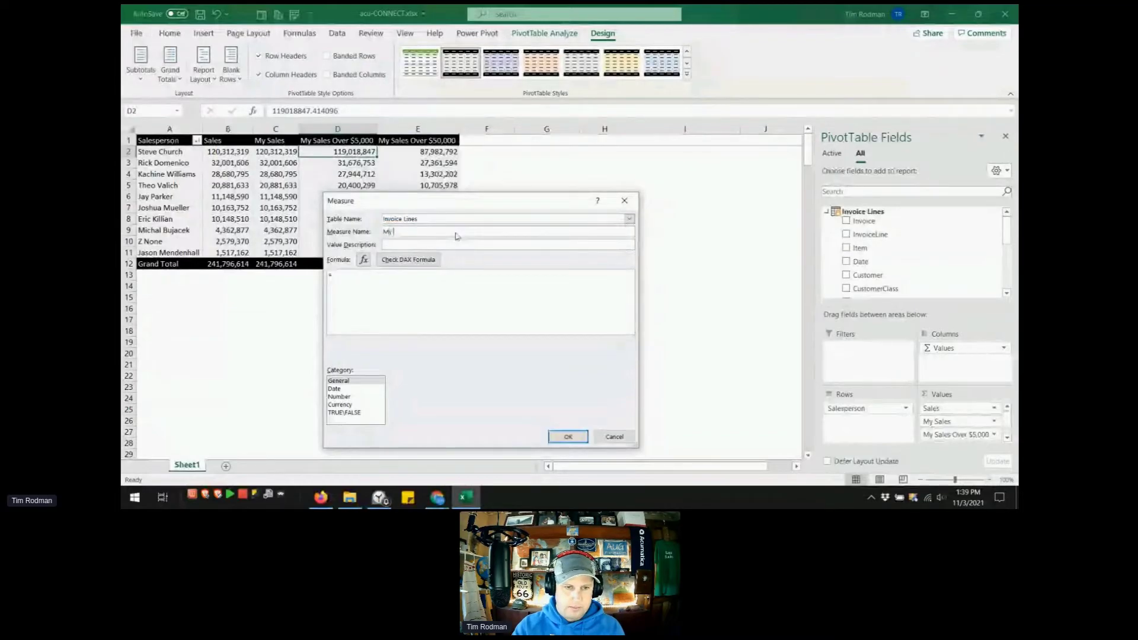
pyautogui.write('Sales % Over $50,000')
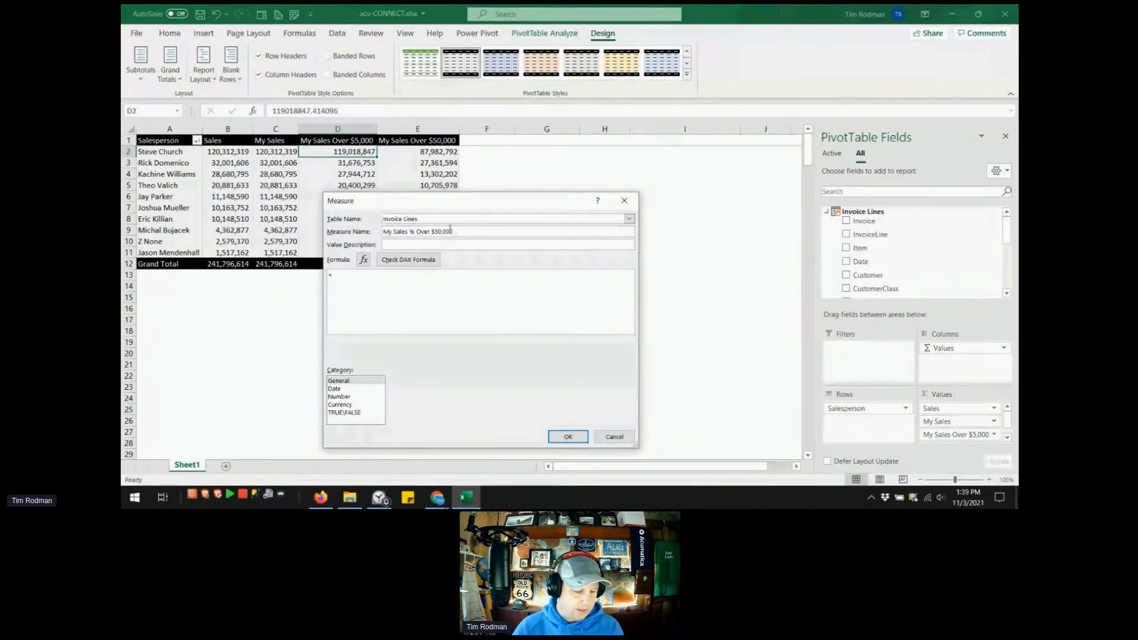
# - Enter the measure's formula as =[My Sales Over $50,000]/[My Sales]
pyautogui.click(518, 325)
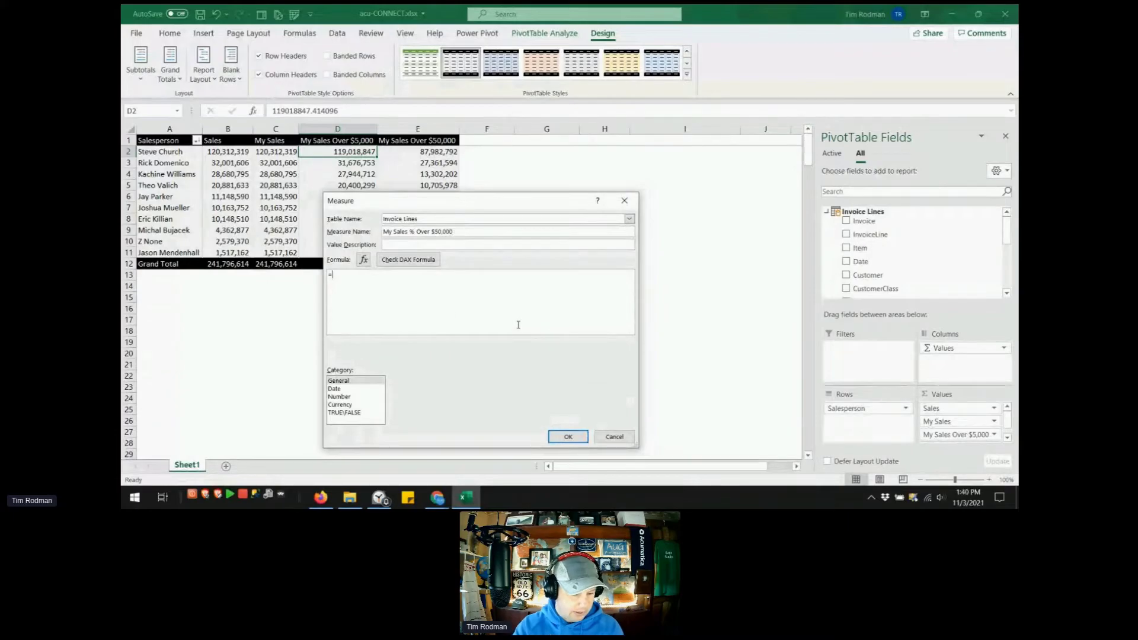
pyautogui.write('[')
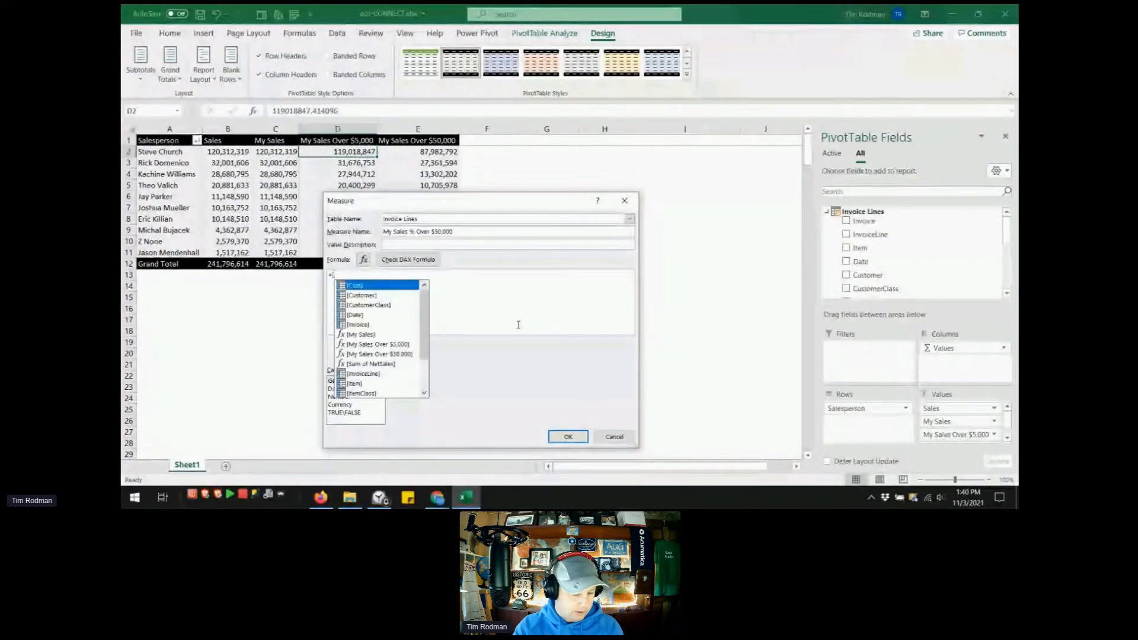
pyautogui.write('my')
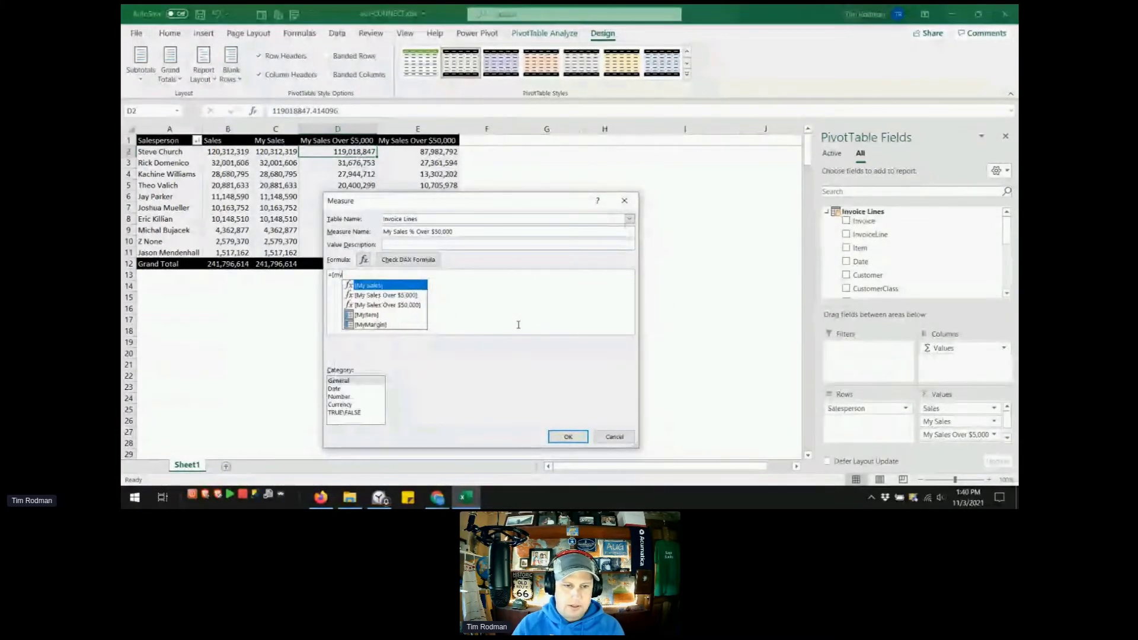
pyautogui.press('Down')
pyautogui.press('Down')
pyautogui.press('Tab')
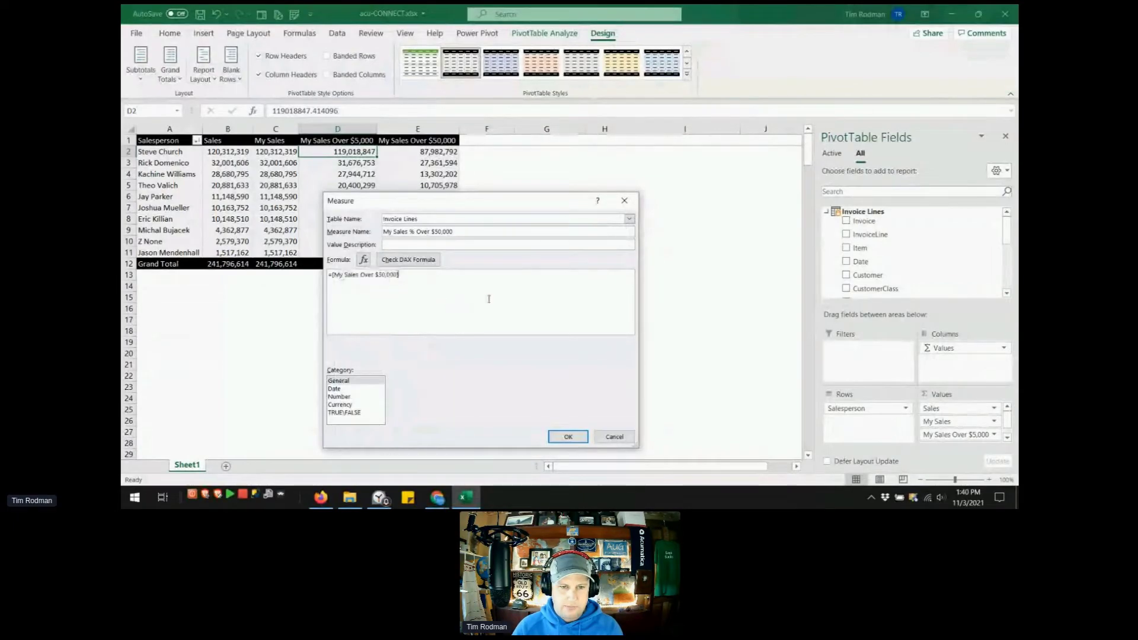
pyautogui.write('/[')
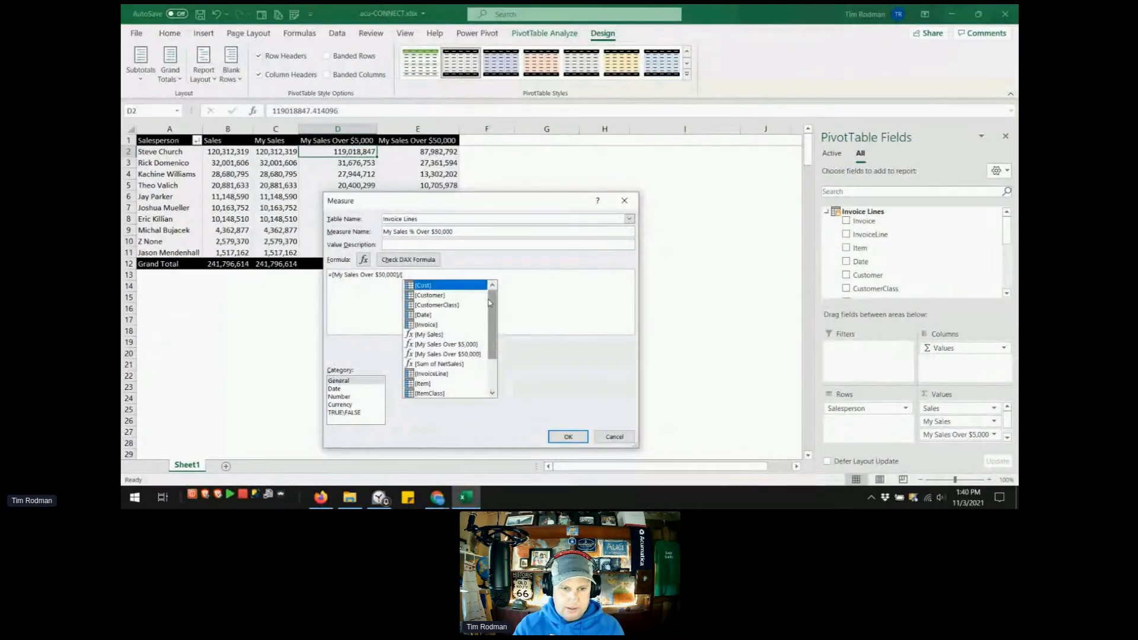
pyautogui.doubleClick(440, 336)
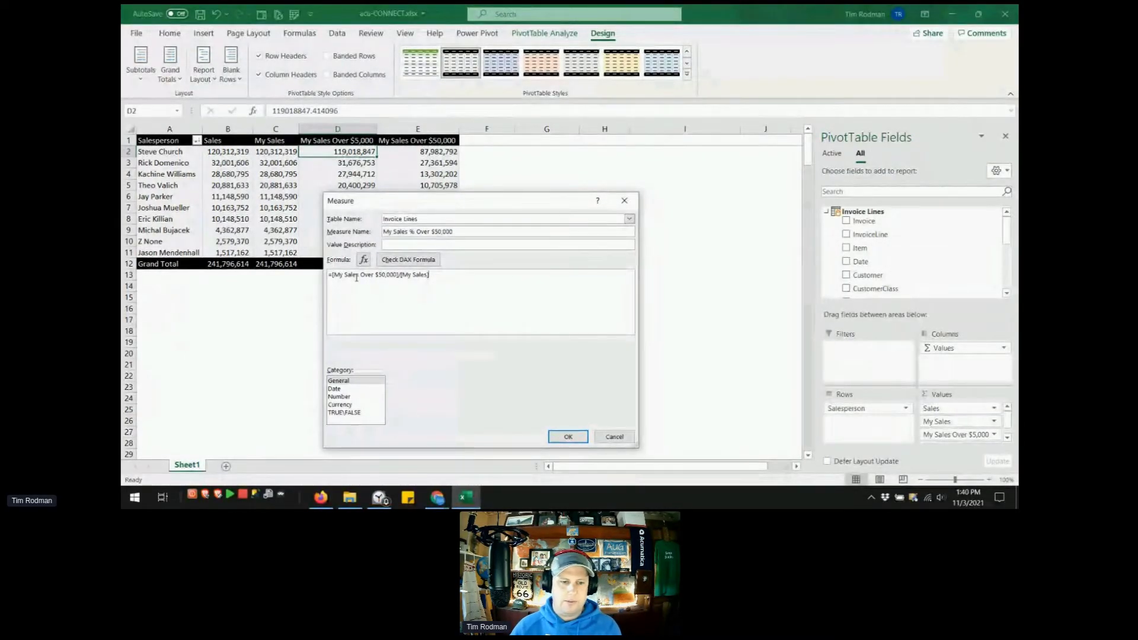
# - Save the percentage measure as a whole number with a 1000 separator and add it to the PivotTable
pyautogui.click(351, 396)
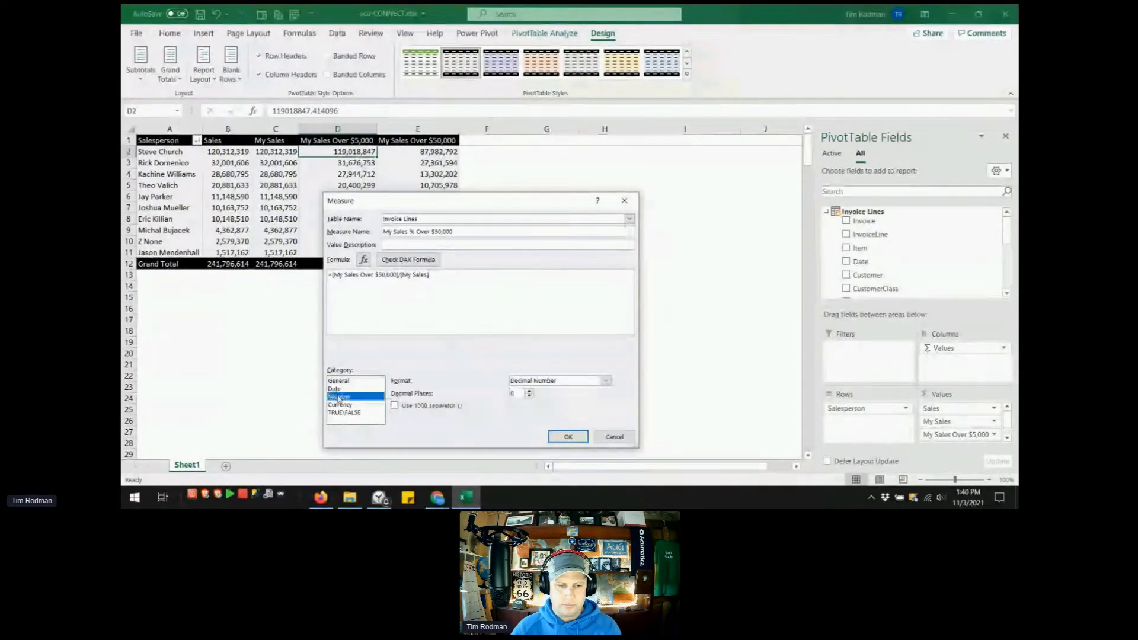
pyautogui.click(606, 380)
pyautogui.click(534, 398)
pyautogui.click(449, 407)
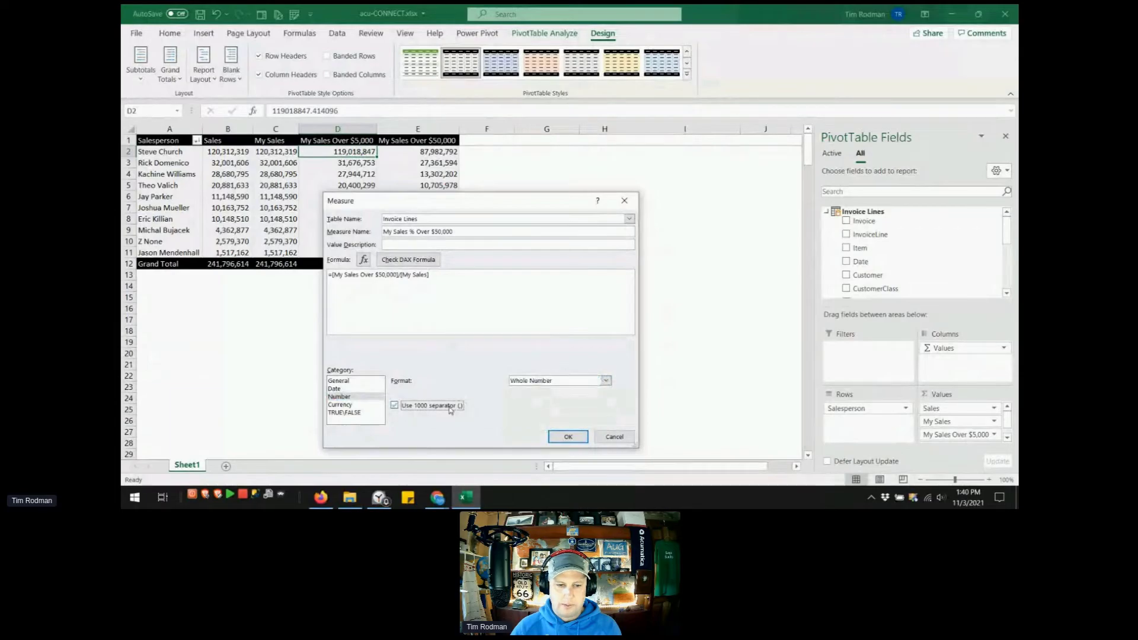
pyautogui.click(568, 438)
pyautogui.scroll(-5, 899, 274)
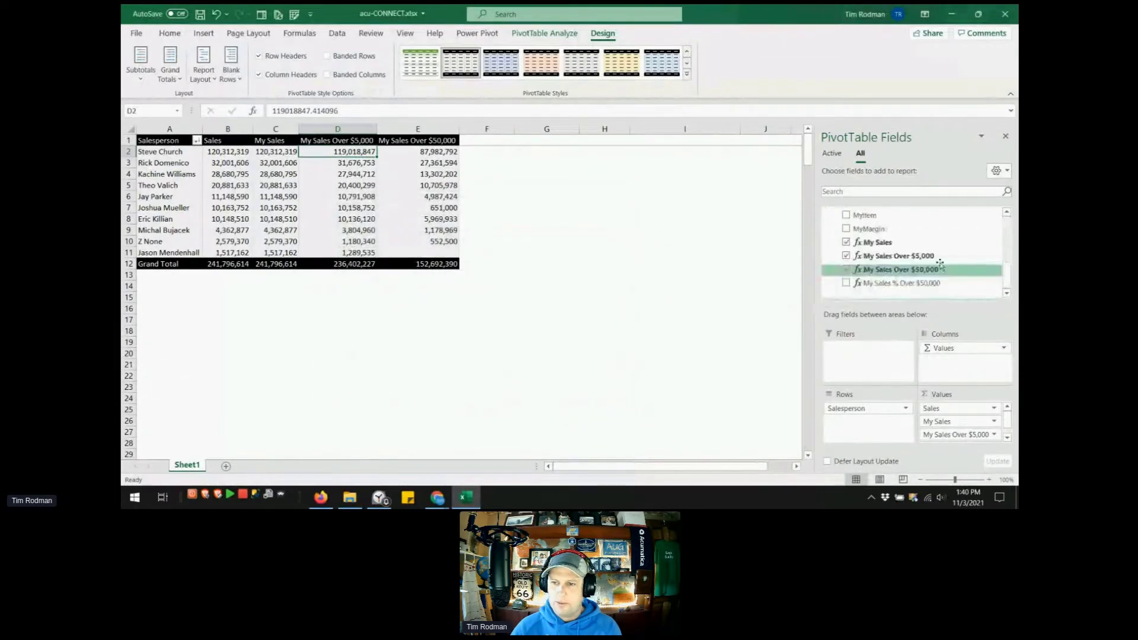
pyautogui.click(846, 283)
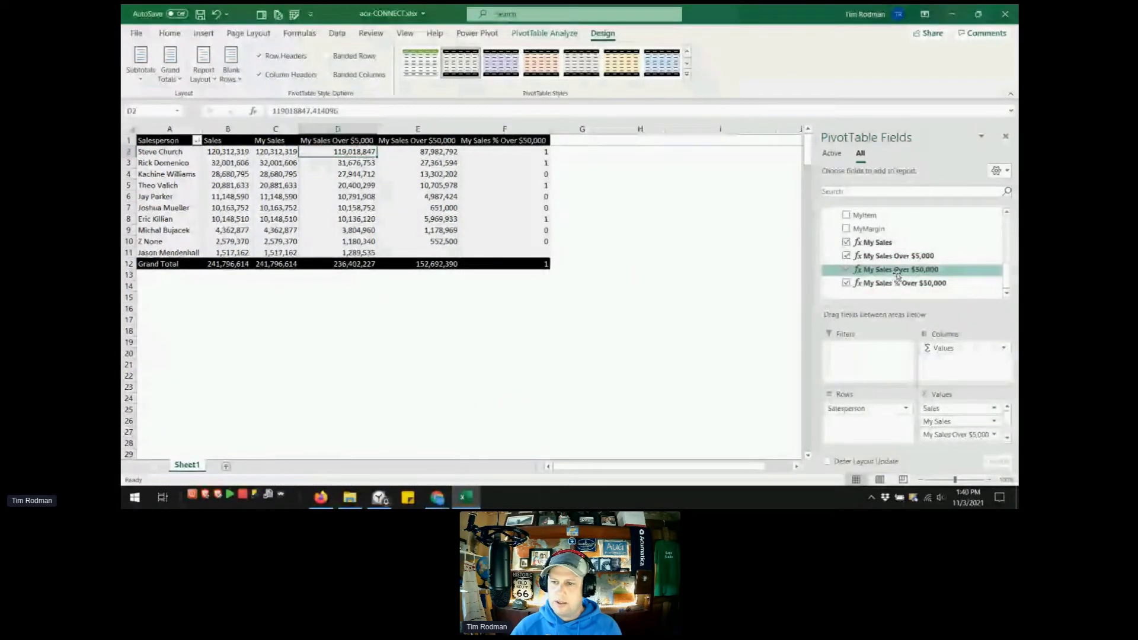
# - Change the My Sales % Over $50,000 measure's number format to Percentage and inspect the second salesperson's value
pyautogui.click(606, 380)
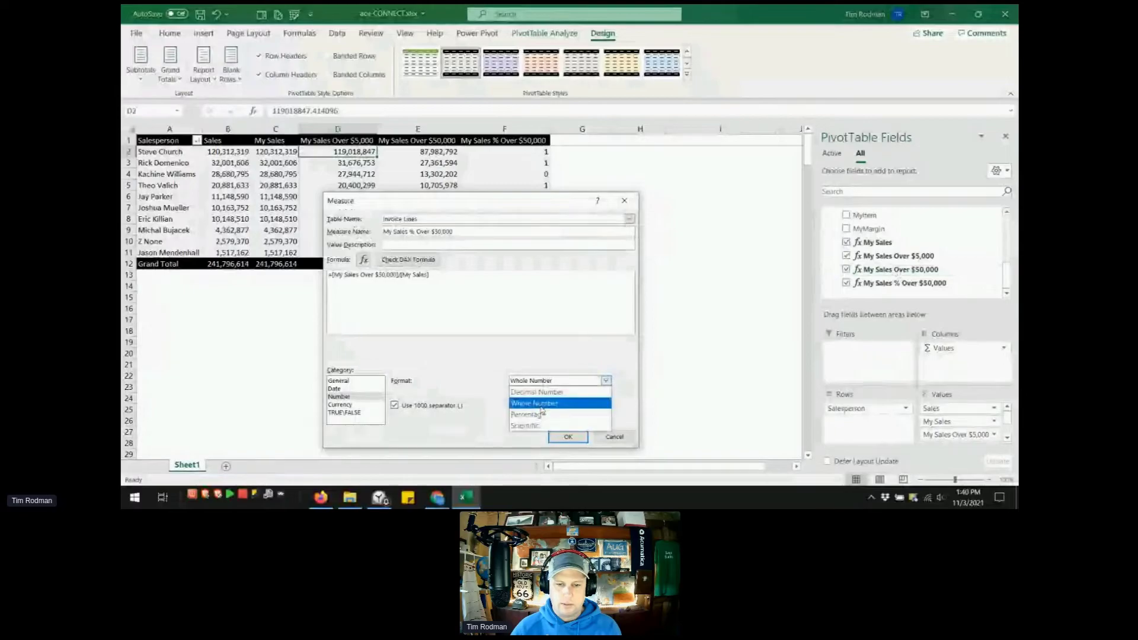
pyautogui.click(555, 410)
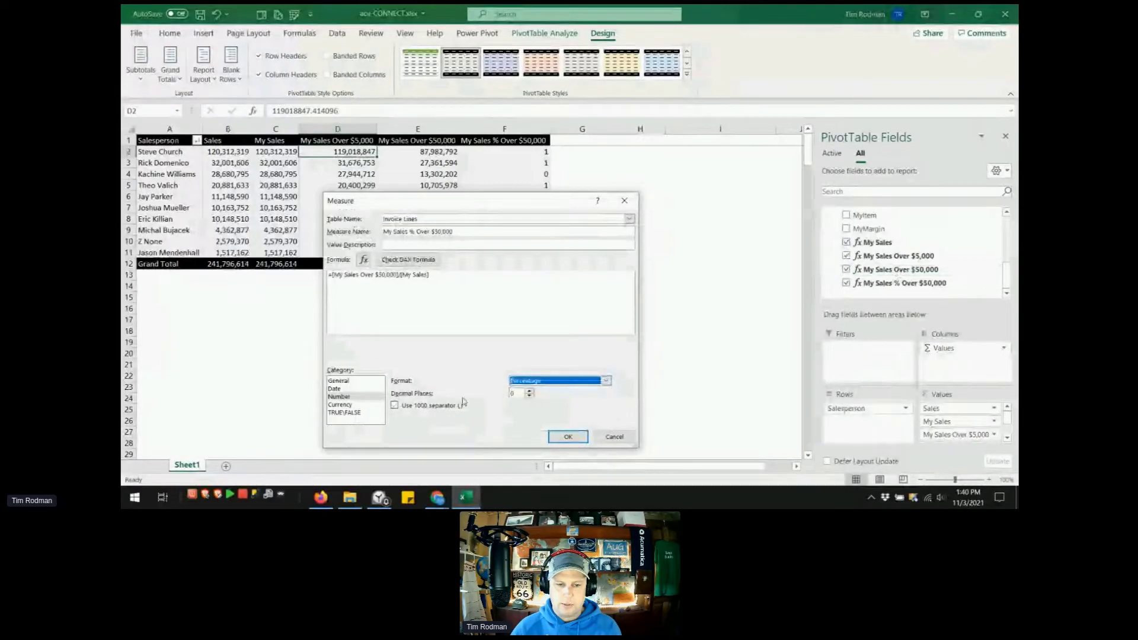
pyautogui.click(568, 436)
pyautogui.click(537, 164)
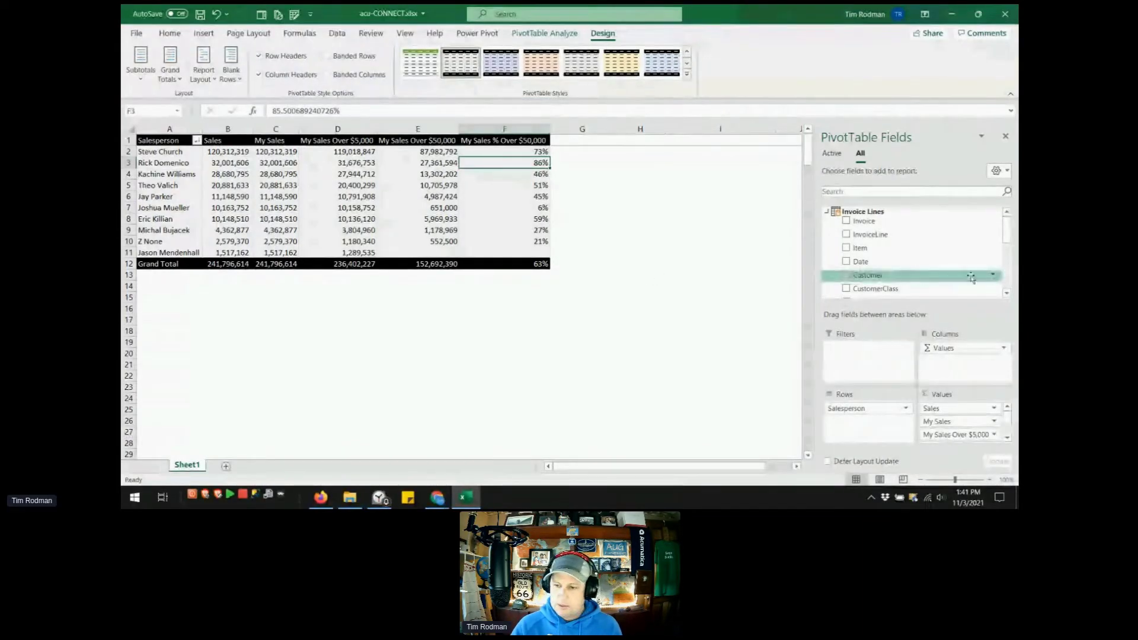
# - Start a new measure on the Invoice Lines table and name it Last Sale Date
pyautogui.rightClick(874, 212)
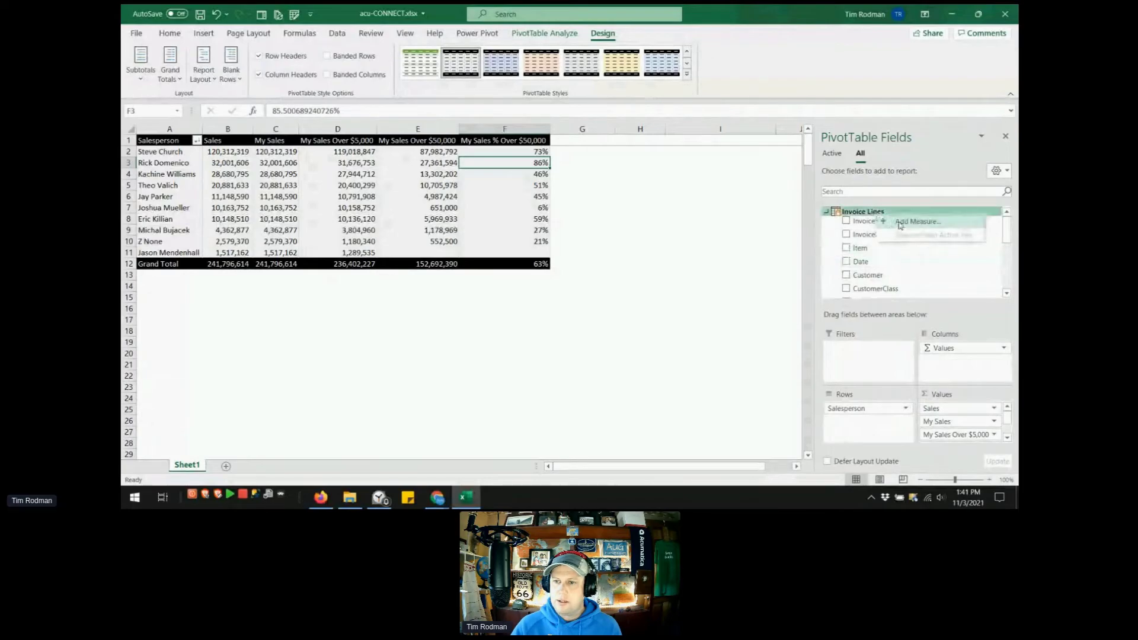
pyautogui.click(904, 221)
pyautogui.click(449, 233)
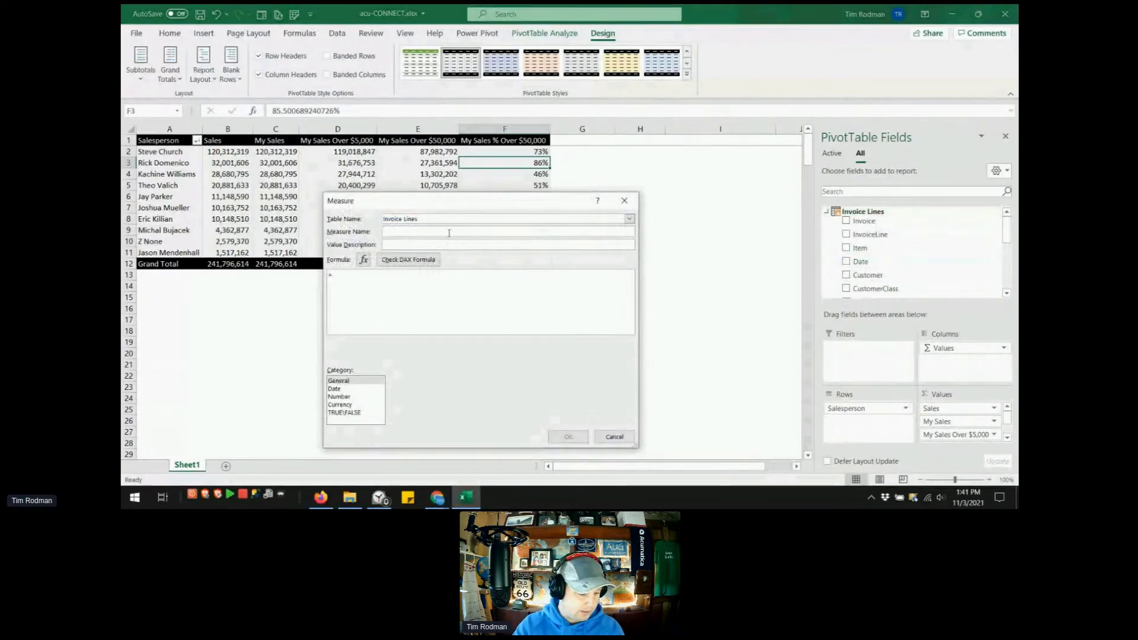
pyautogui.write('Last Sale Date')
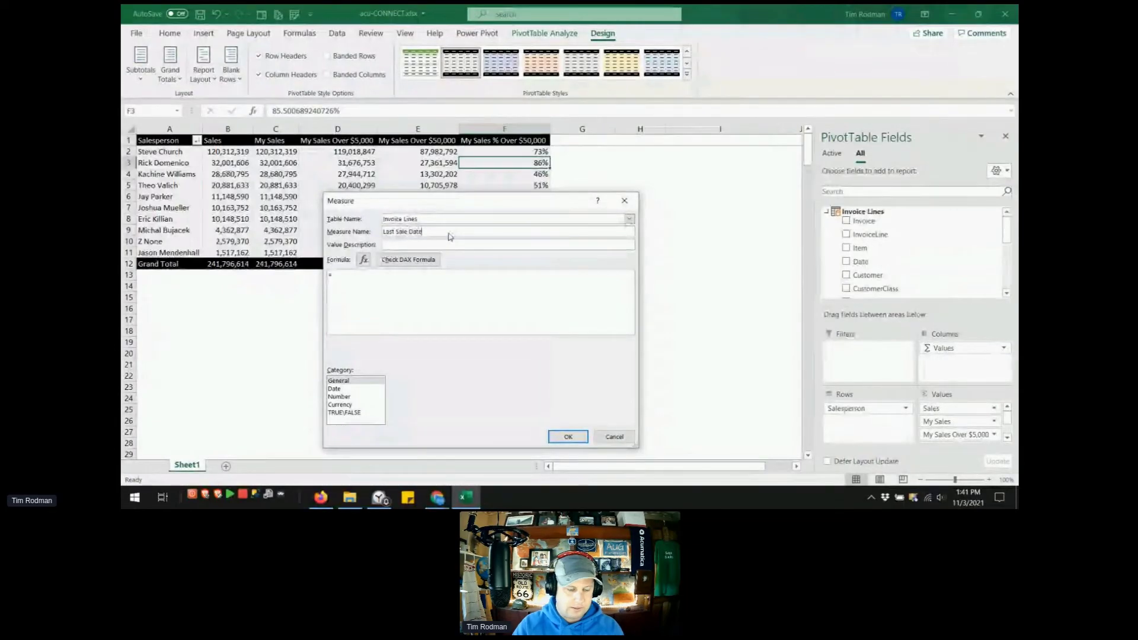
# - Enter the Last Sale Date formula as =MAX('Invoice Lines'[Date])
pyautogui.click(444, 282)
pyautogui.write('MAX(')
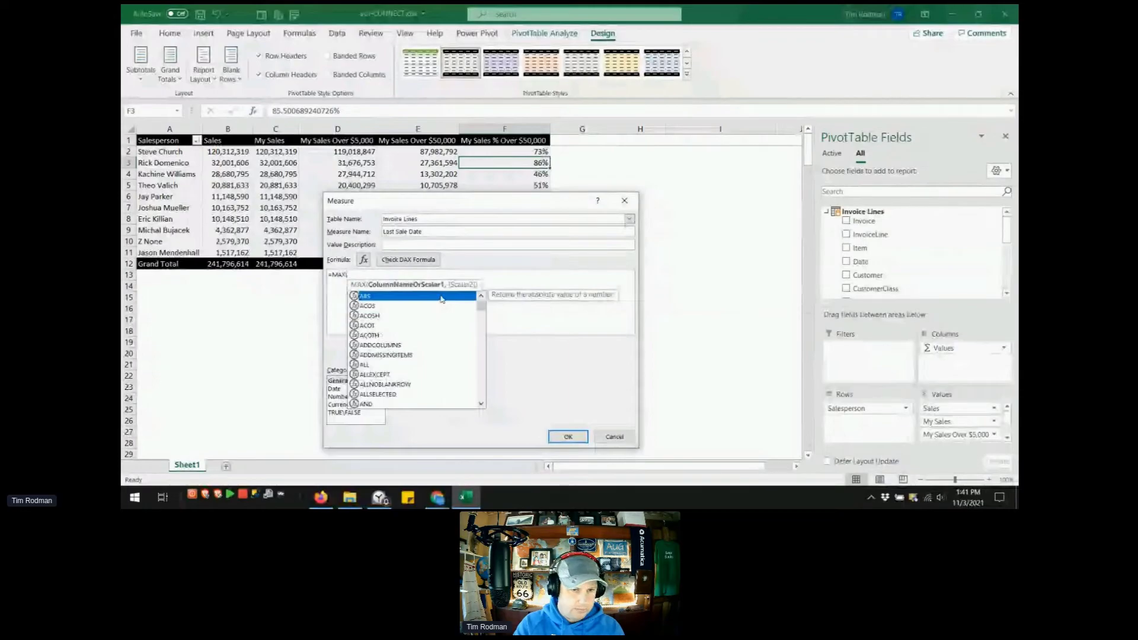
pyautogui.write("'Inv")
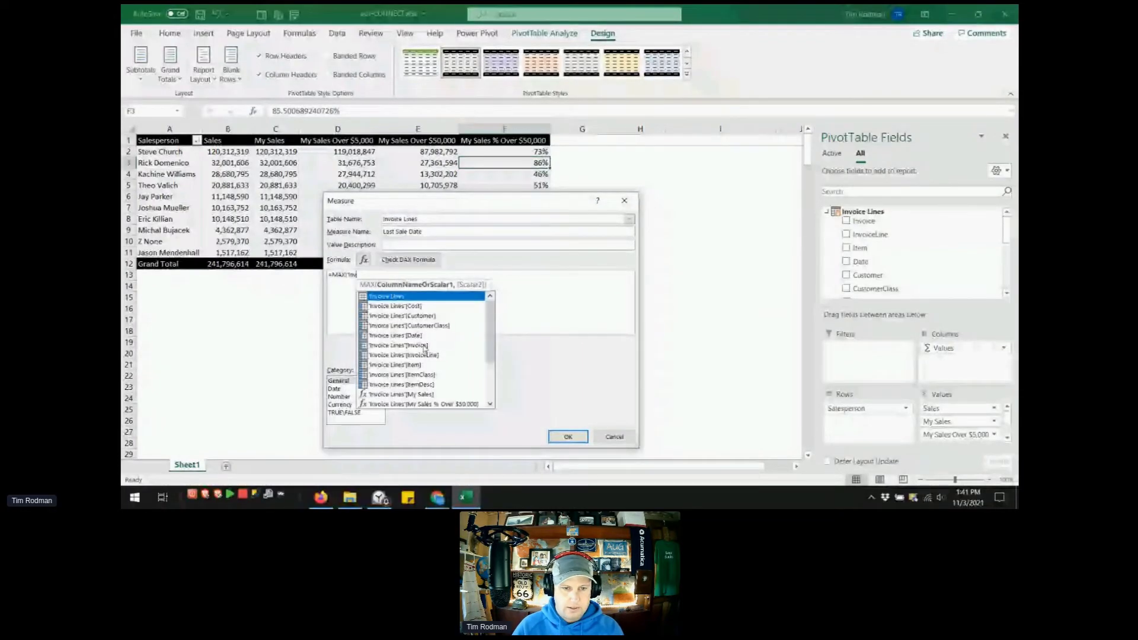
pyautogui.doubleClick(446, 335)
pyautogui.write(')')
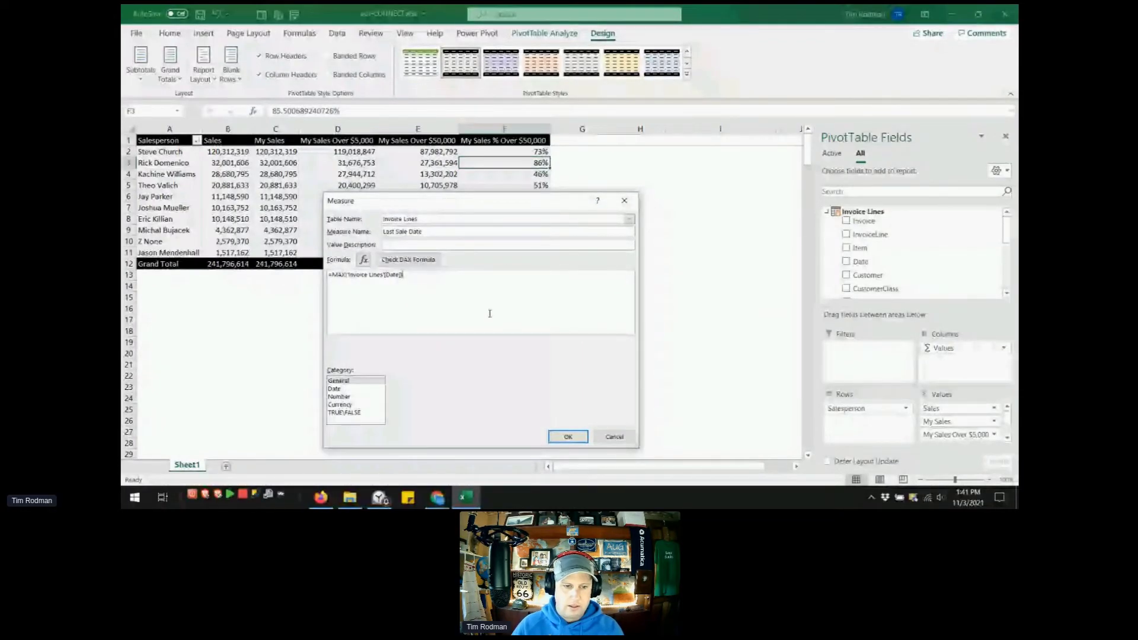
# - Format the Last Sale Date measure as a date in the 03/14/01 style and save it
pyautogui.click(336, 389)
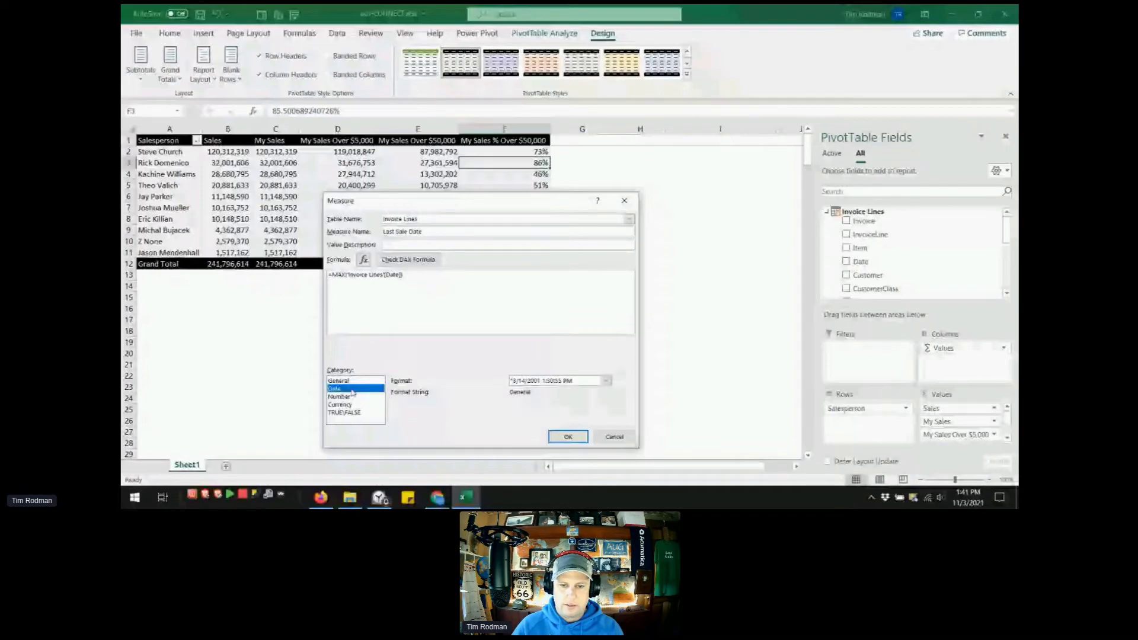
pyautogui.click(558, 380)
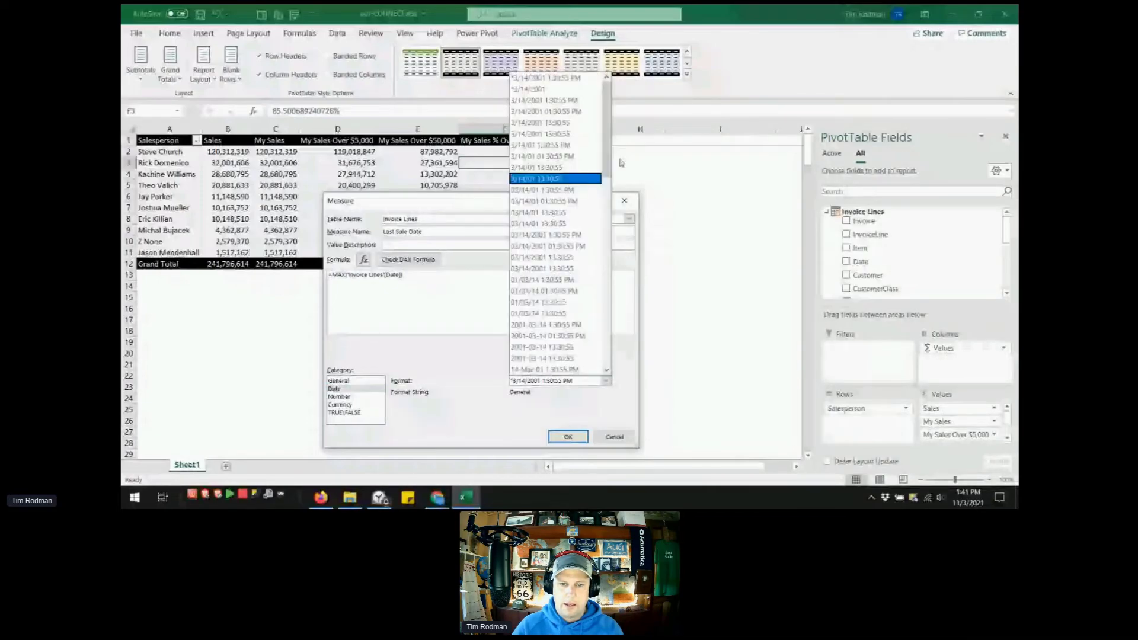
pyautogui.click(554, 198)
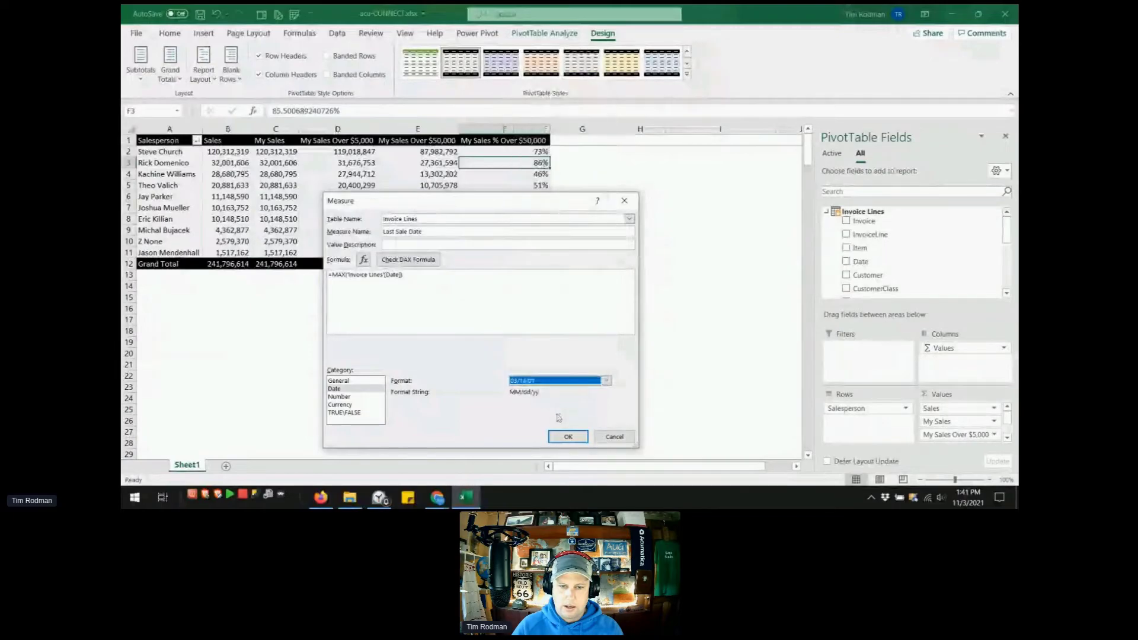
pyautogui.click(566, 436)
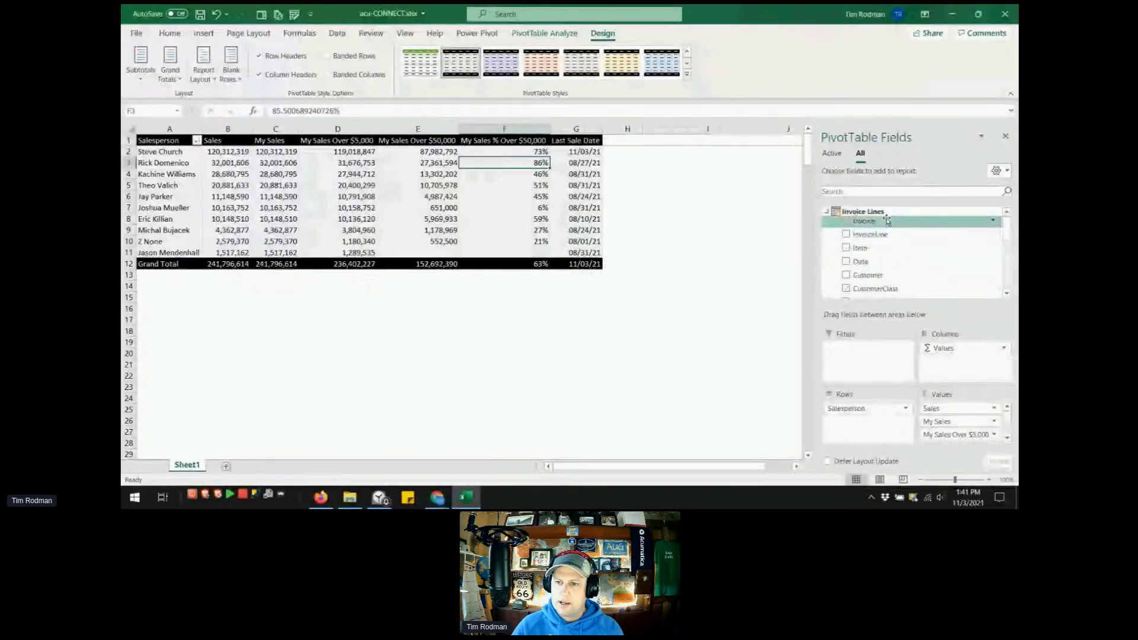
# - Start a new measure on the Invoice Lines table and name it Last Sale Date Amt
pyautogui.rightClick(887, 217)
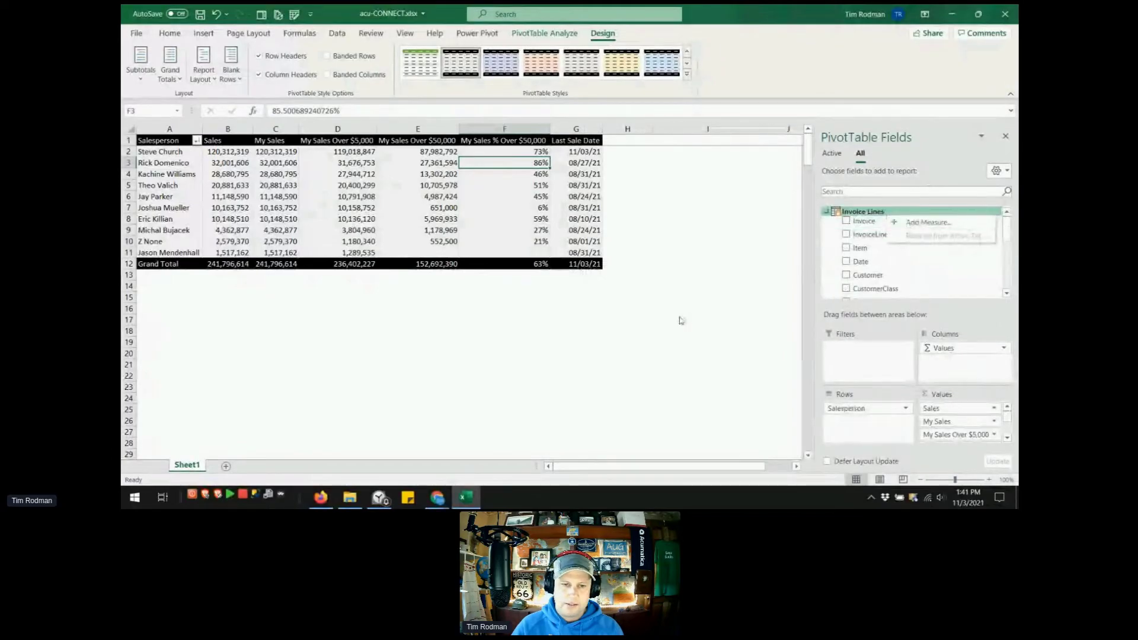
pyautogui.click(926, 222)
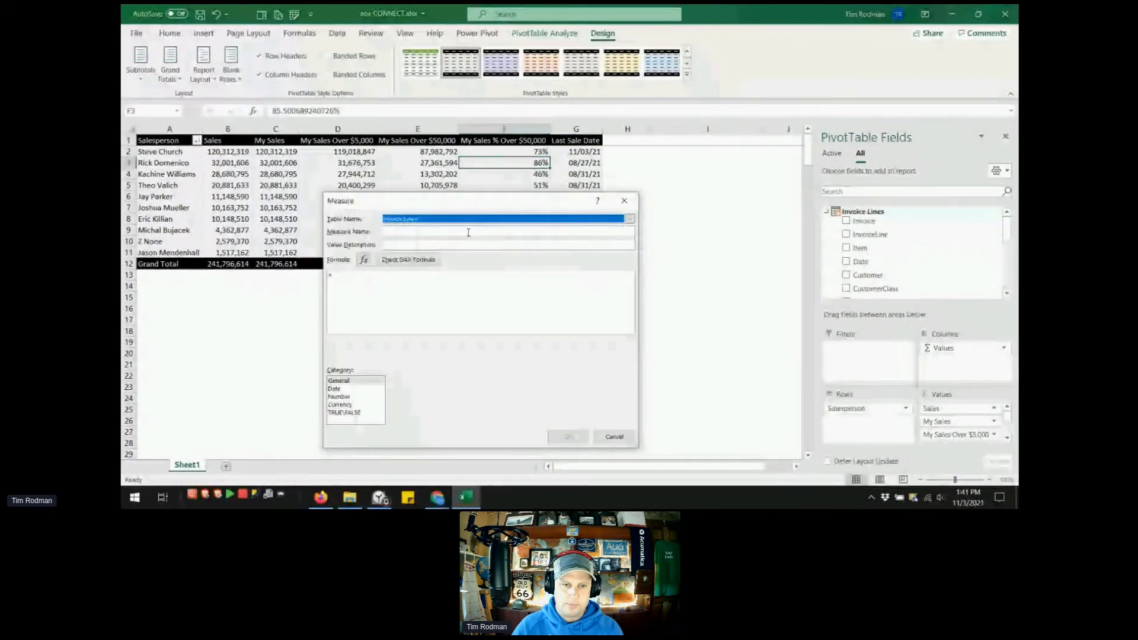
pyautogui.write('Last Sa')
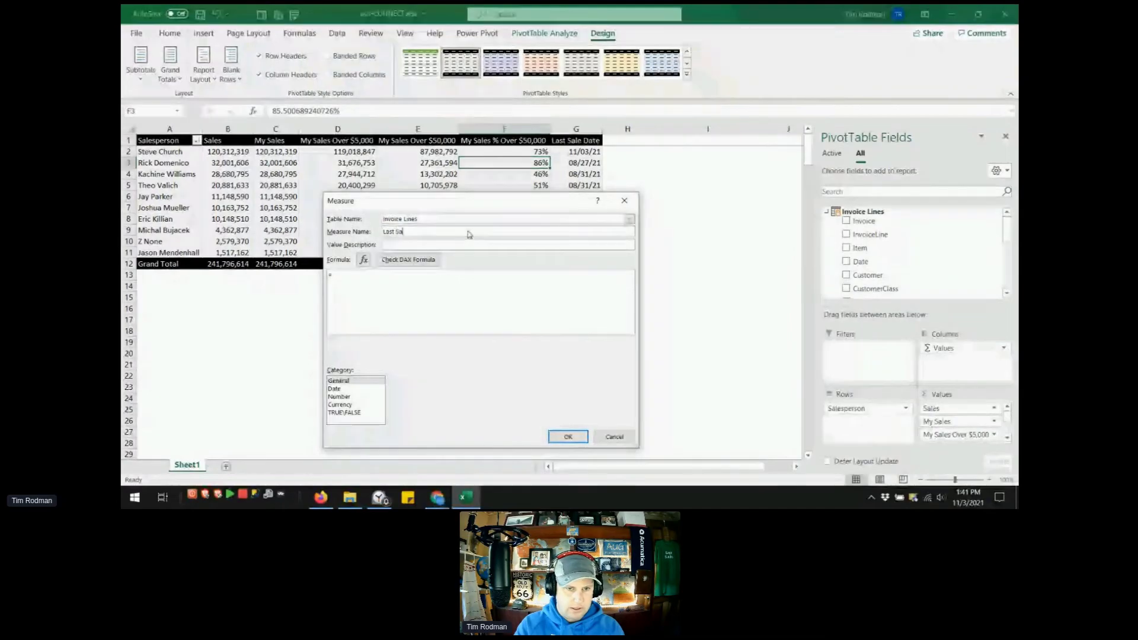
pyautogui.write('le Date And')
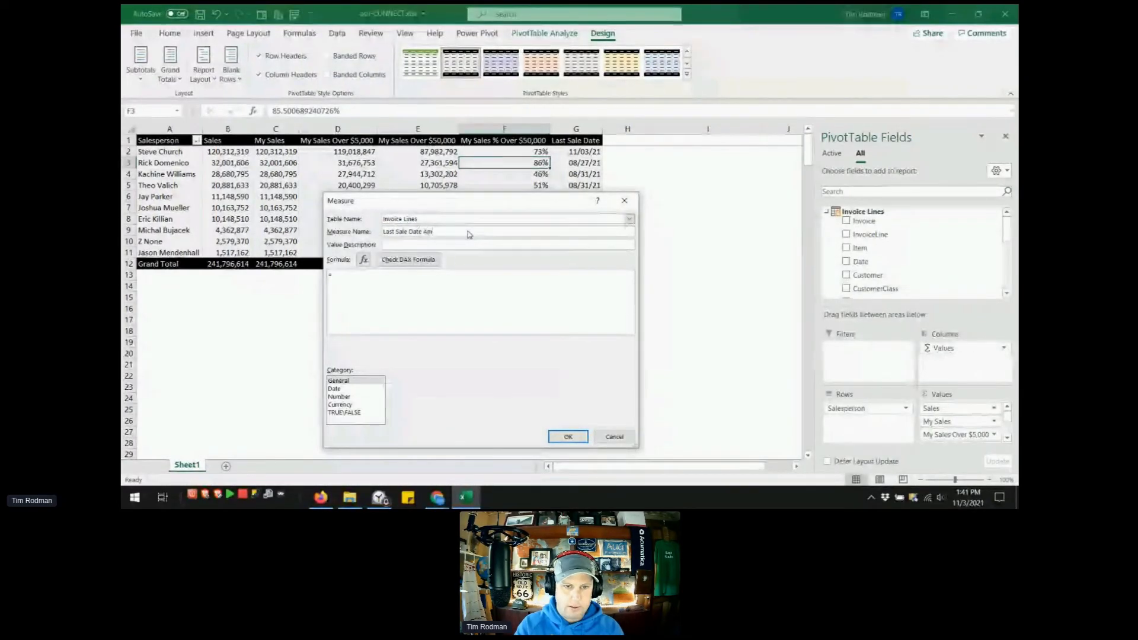
# - Enter the Last Sale Date Amt formula as =CALCULATE(SUM('Invoice Lines'[NetSales]),LASTDATE('Invoice Lines'[Date])) and check it for errors
pyautogui.click(456, 291)
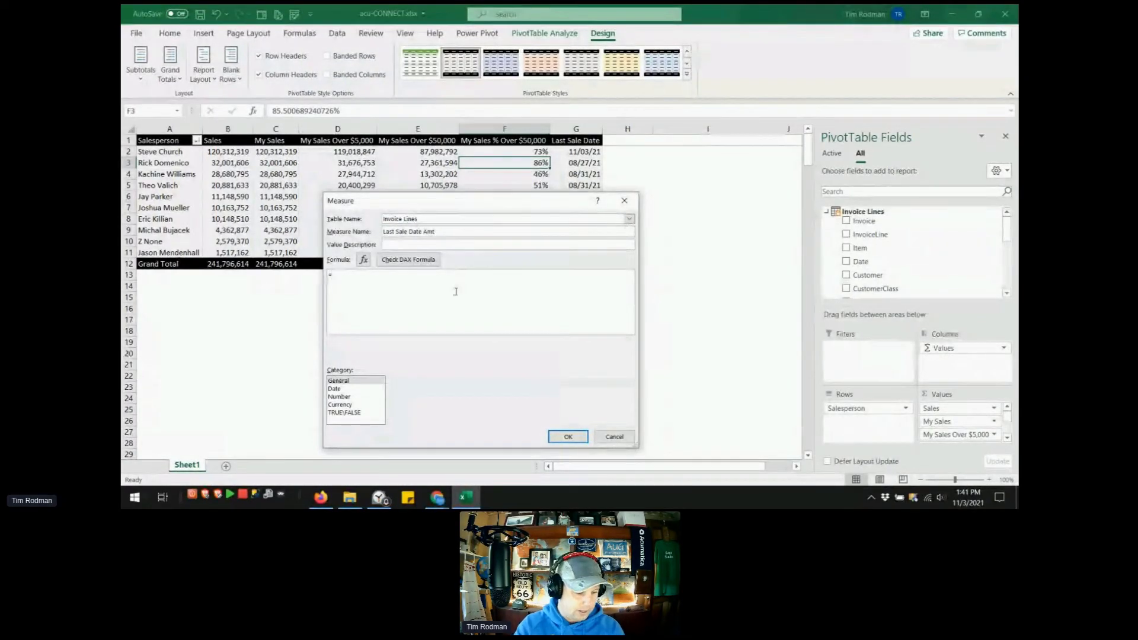
pyautogui.write('CAL')
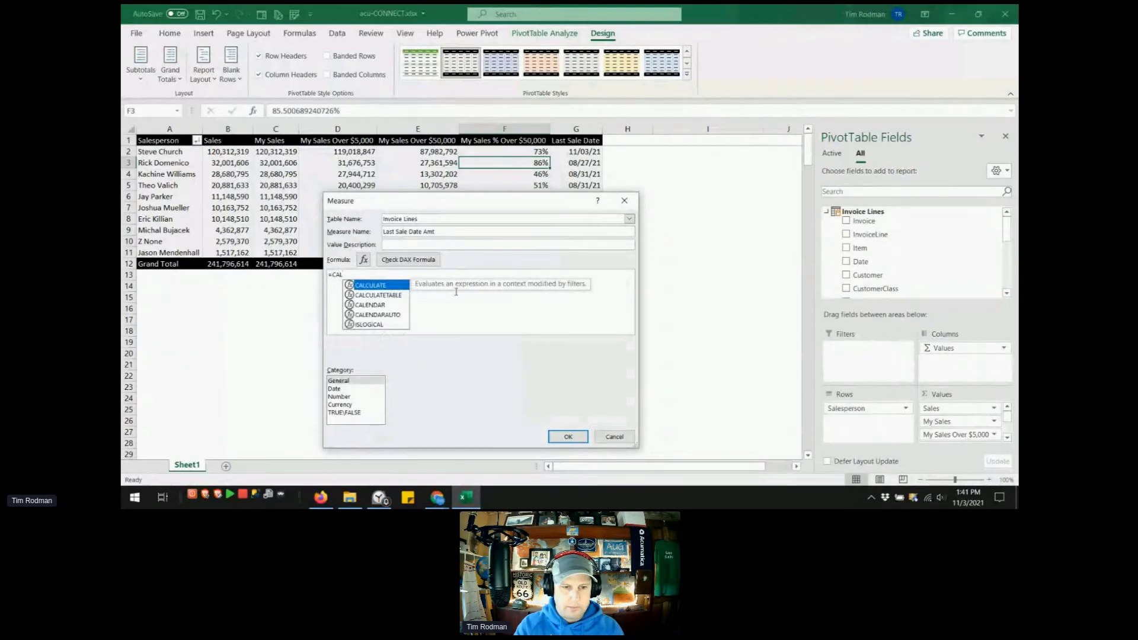
pyautogui.press('Tab')
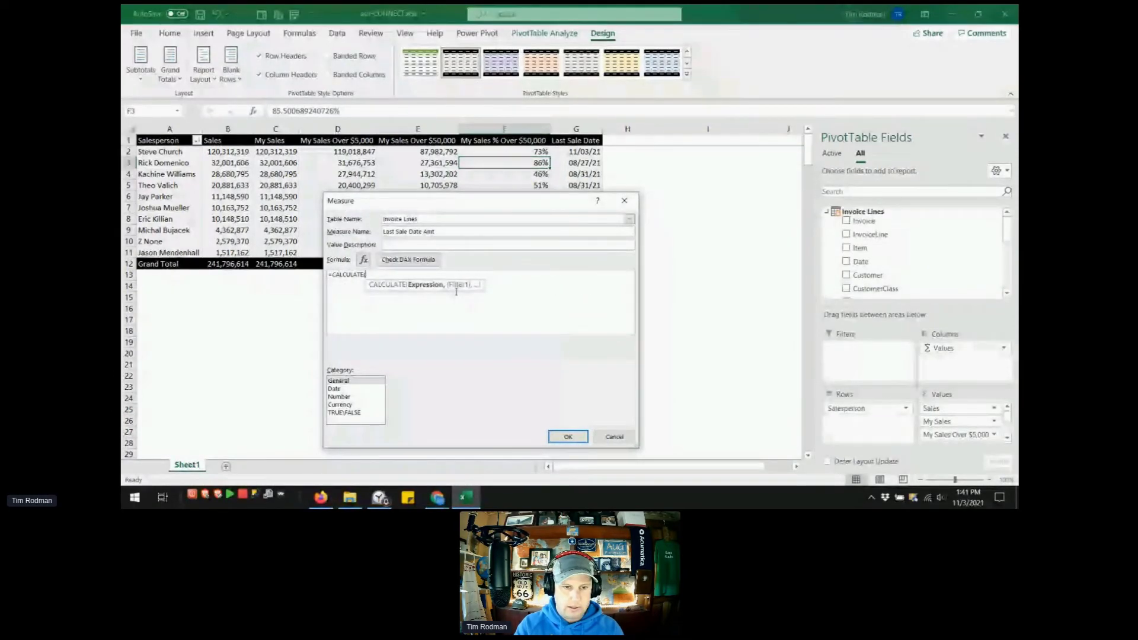
pyautogui.write("SUM('Inv")
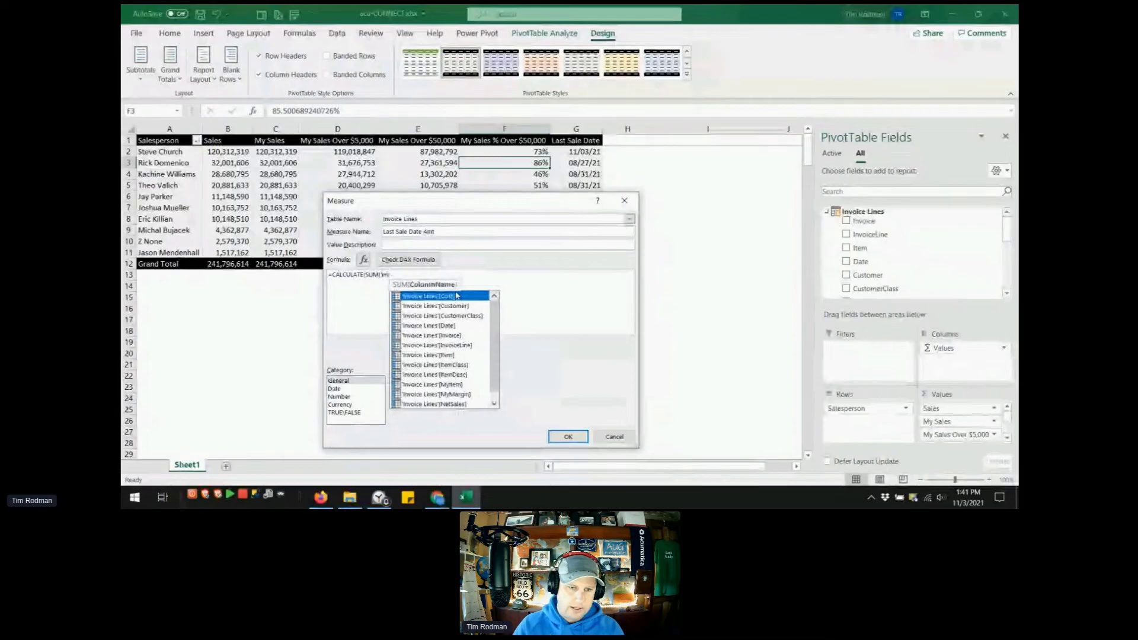
pyautogui.doubleClick(458, 402)
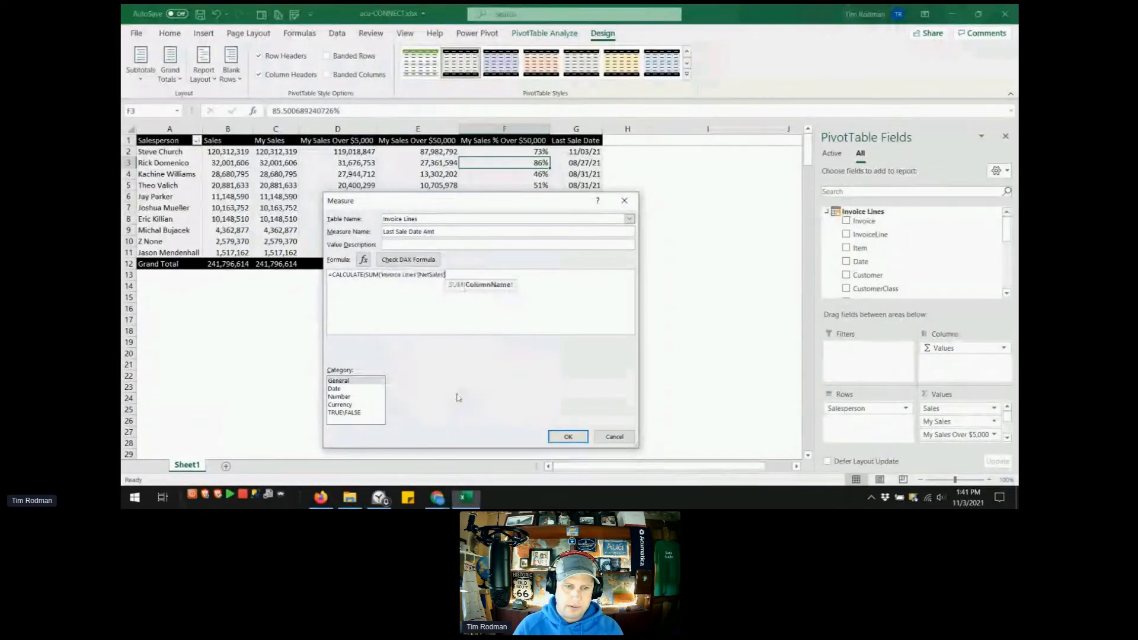
pyautogui.write('),')
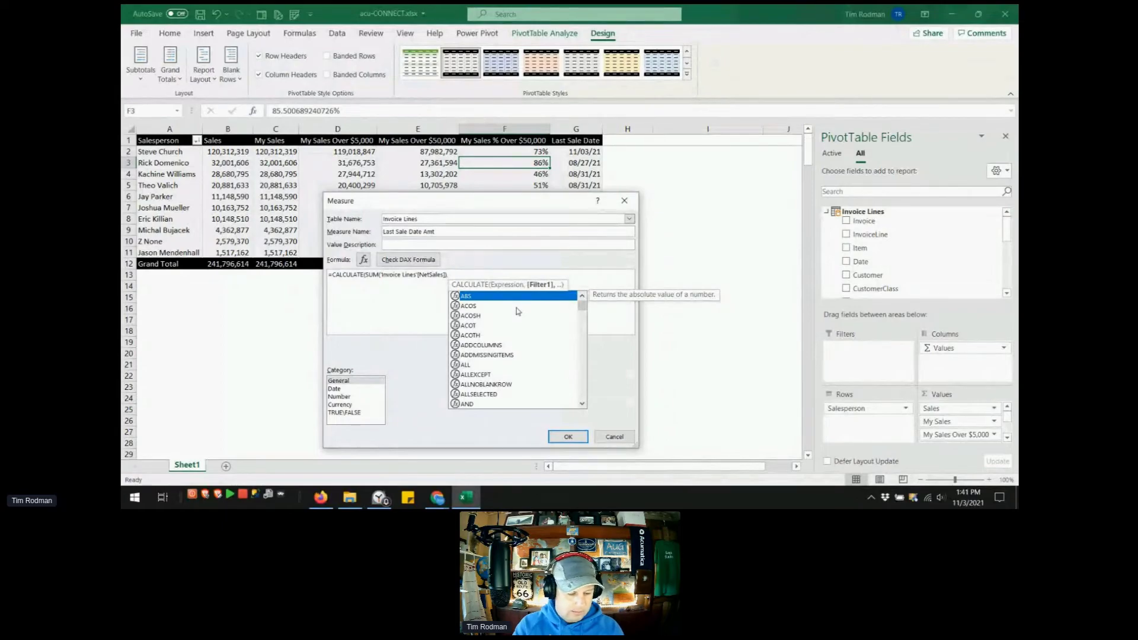
pyautogui.write('LASTD')
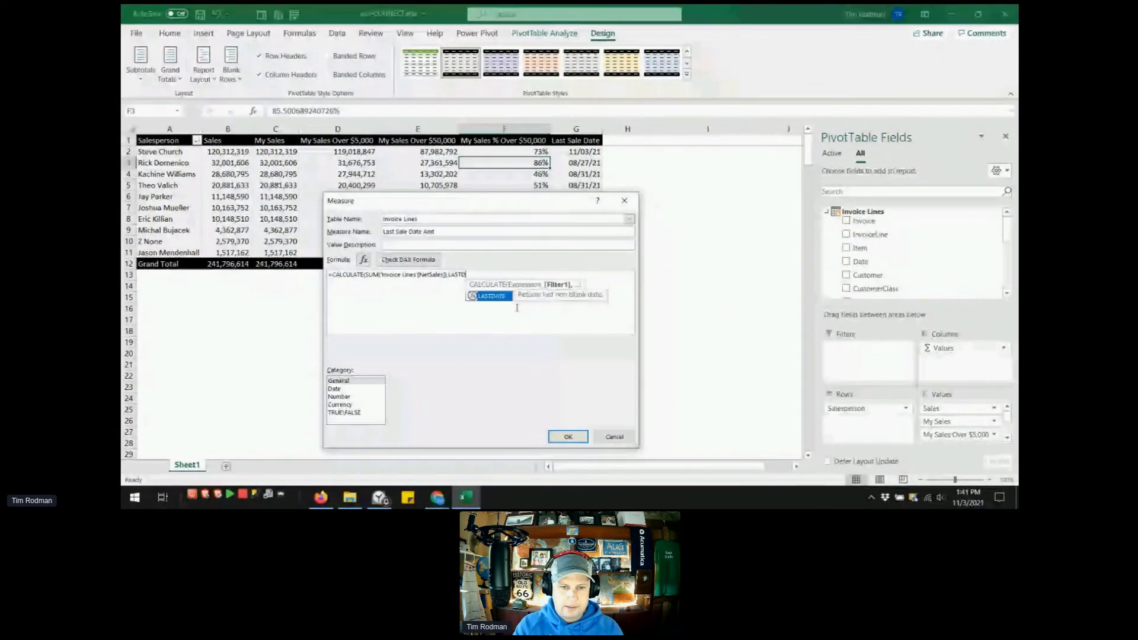
pyautogui.press('Tab')
pyautogui.write("'Inv")
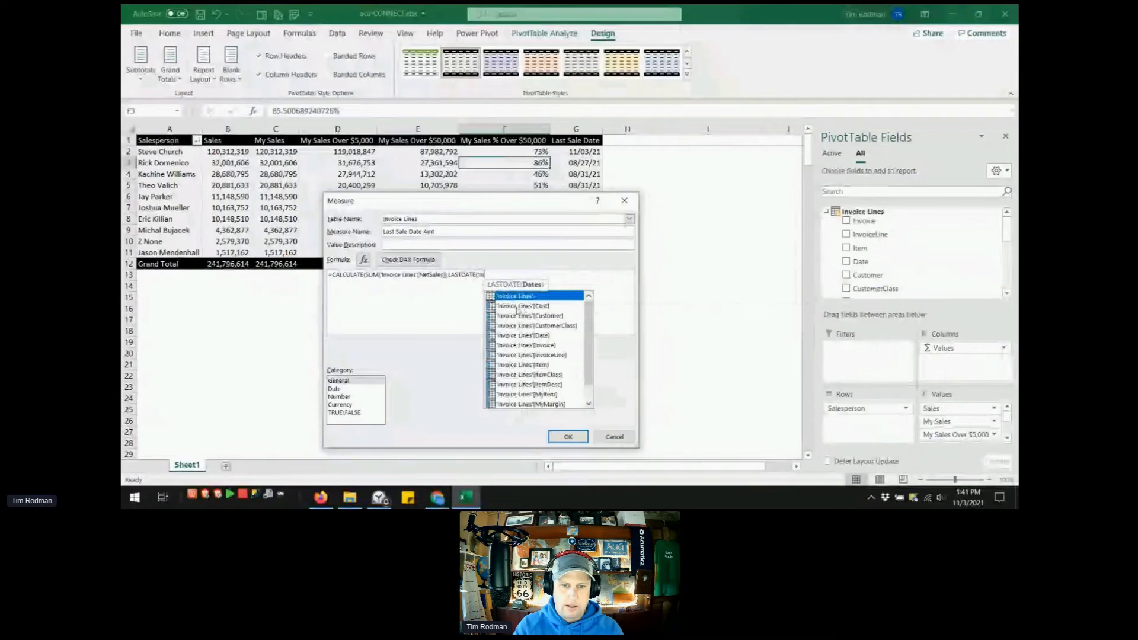
pyautogui.doubleClick(538, 336)
pyautogui.write('))')
pyautogui.click(404, 260)
# - Format the Last Sale Date Amt measure as a whole number with a thousands separator and save it
pyautogui.click(339, 396)
pyautogui.click(575, 380)
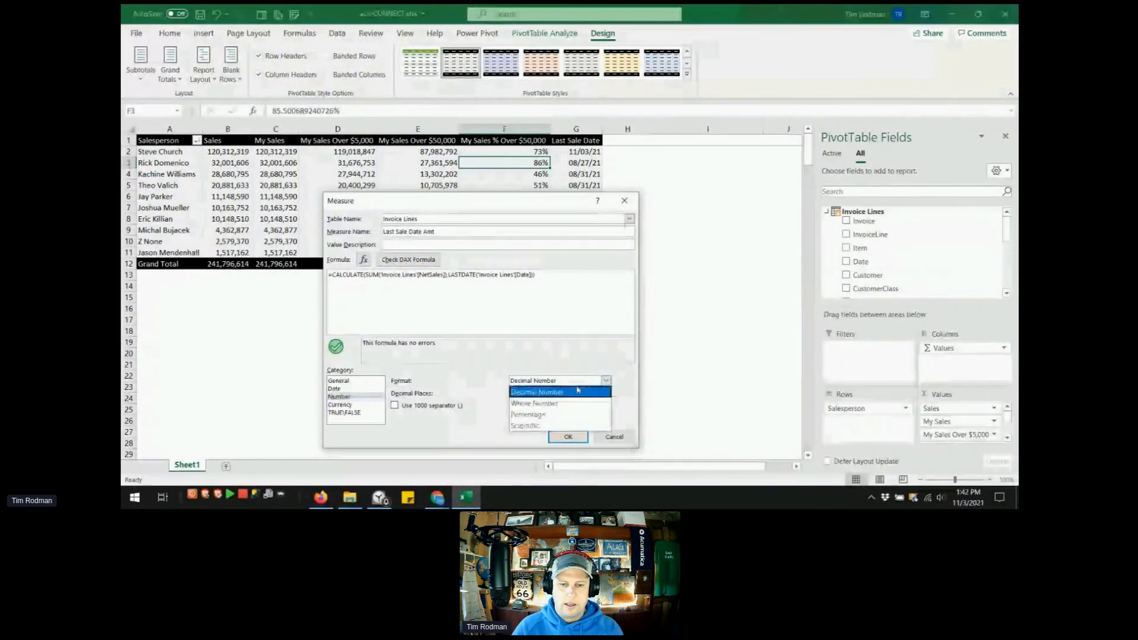
pyautogui.click(572, 403)
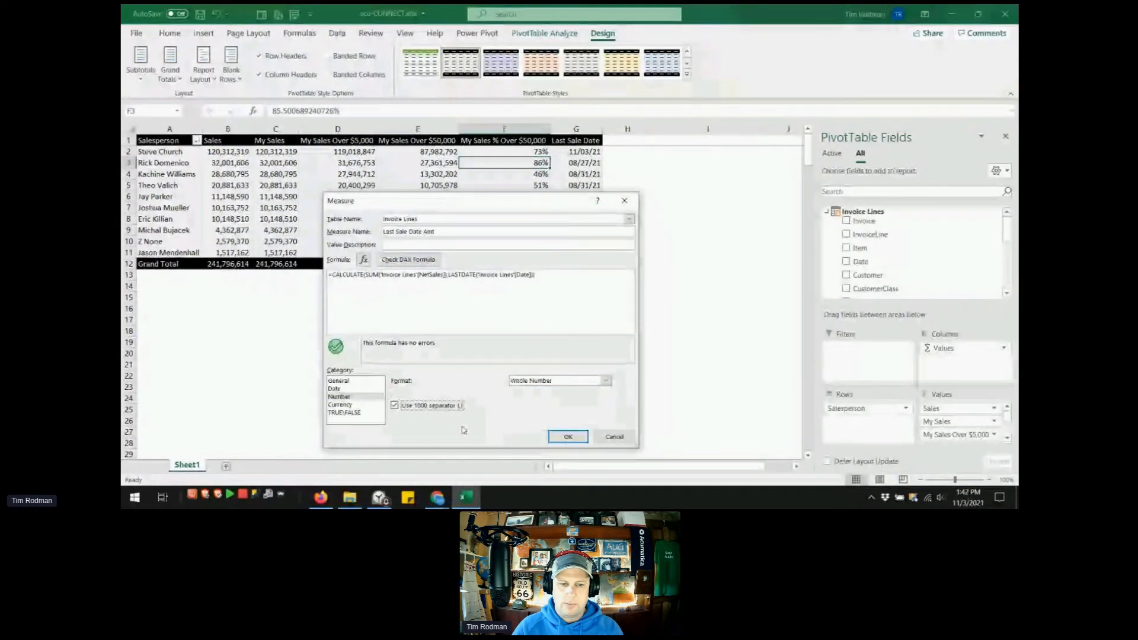
pyautogui.click(568, 437)
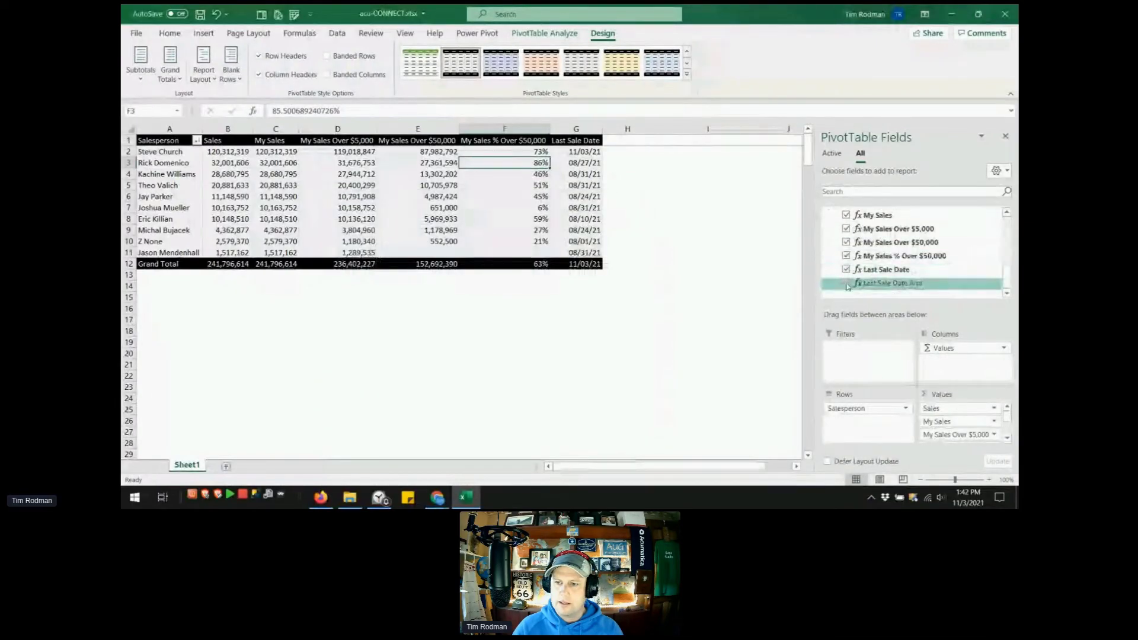
# - Examine the Last Sale Date and Last Sale Date Amt values in the PivotTable, focusing on the salesperson in row 8
pyautogui.click(650, 163)
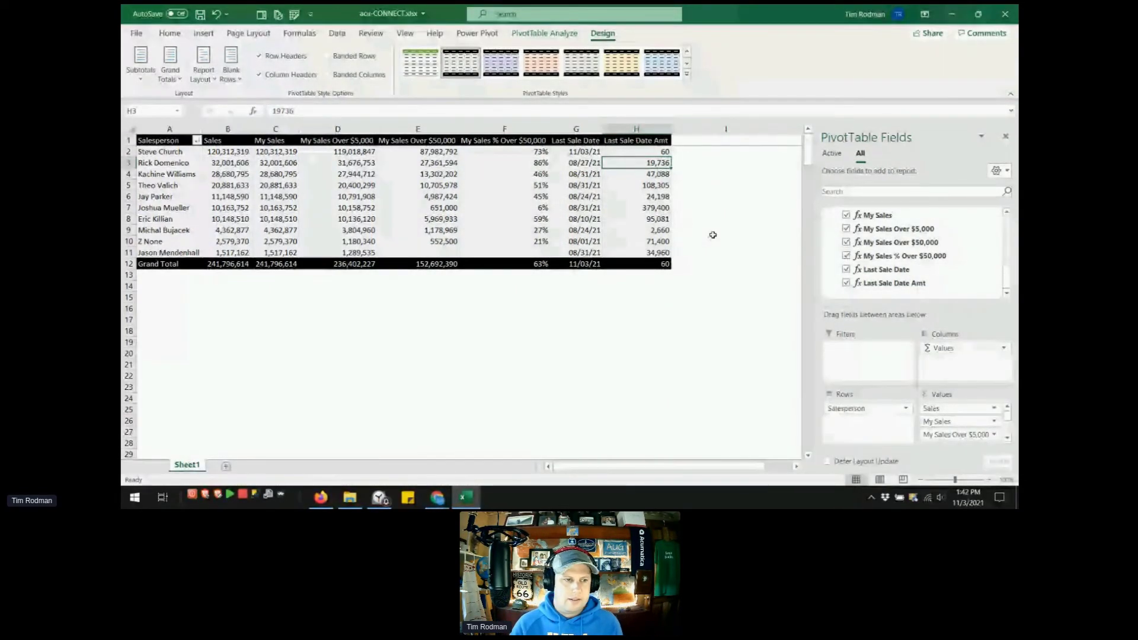
pyautogui.moveTo(627, 227)
pyautogui.click(578, 218)
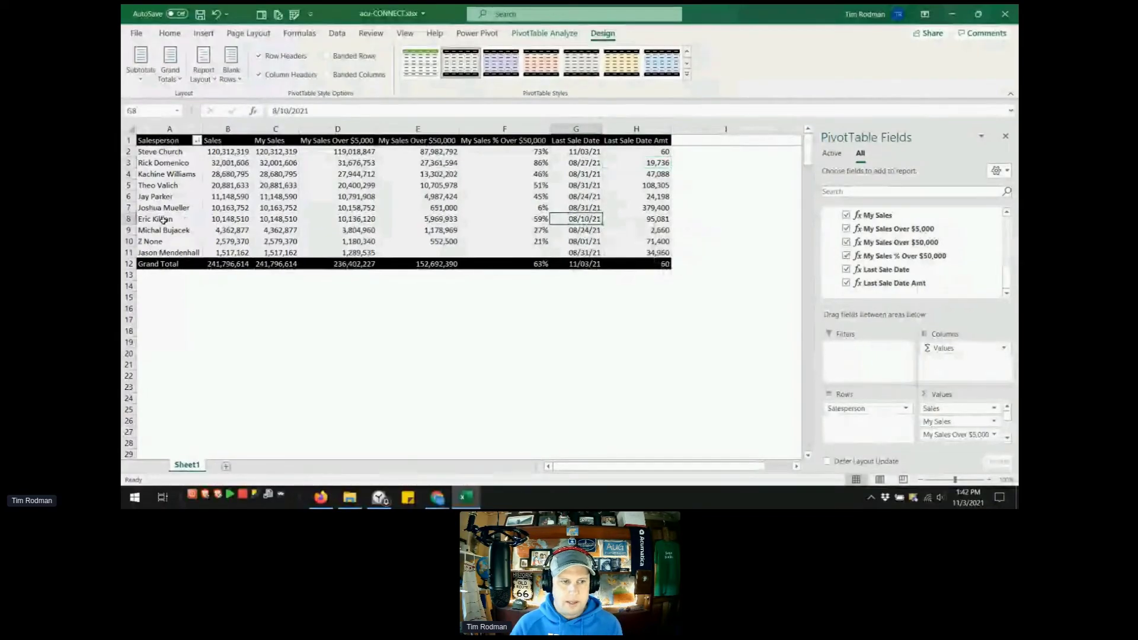
pyautogui.moveTo(173, 219)
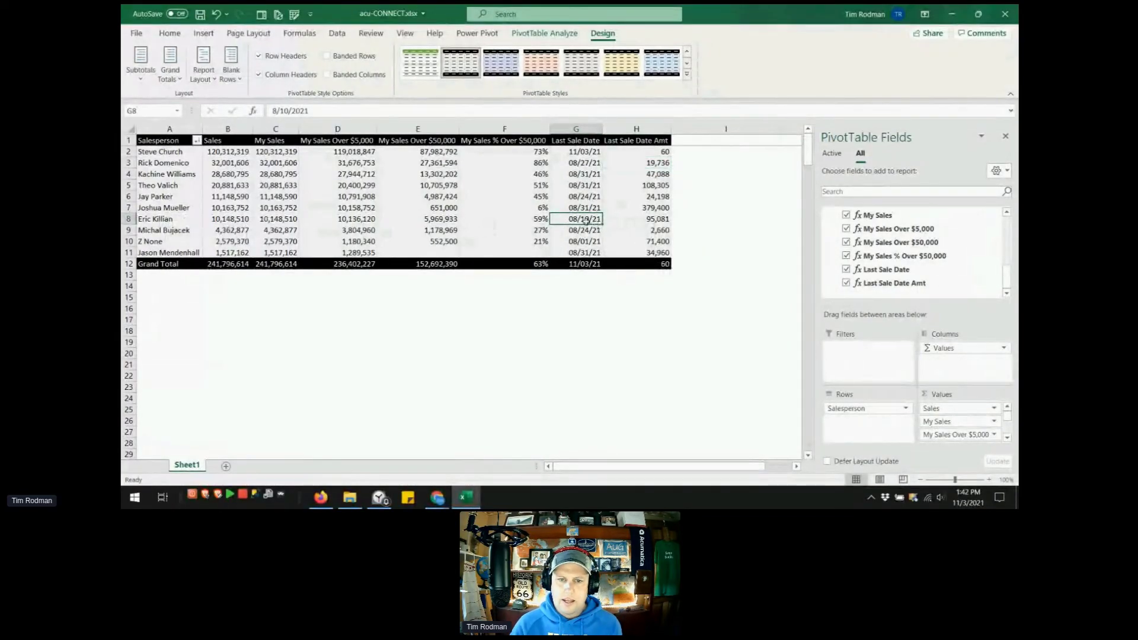
pyautogui.moveTo(586, 221)
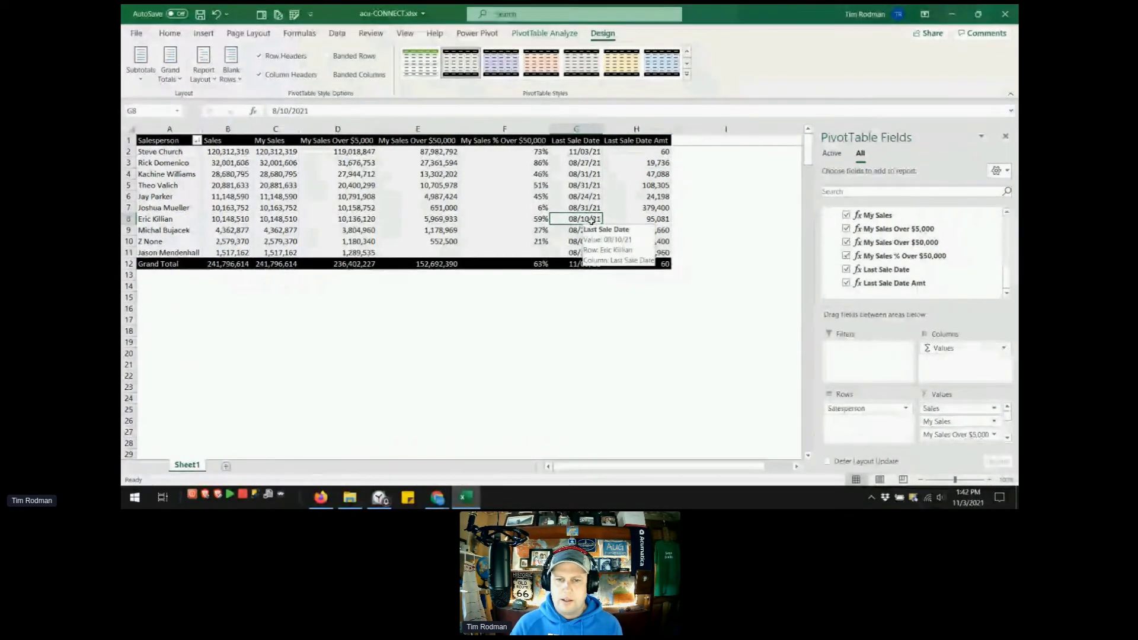
pyautogui.click(652, 219)
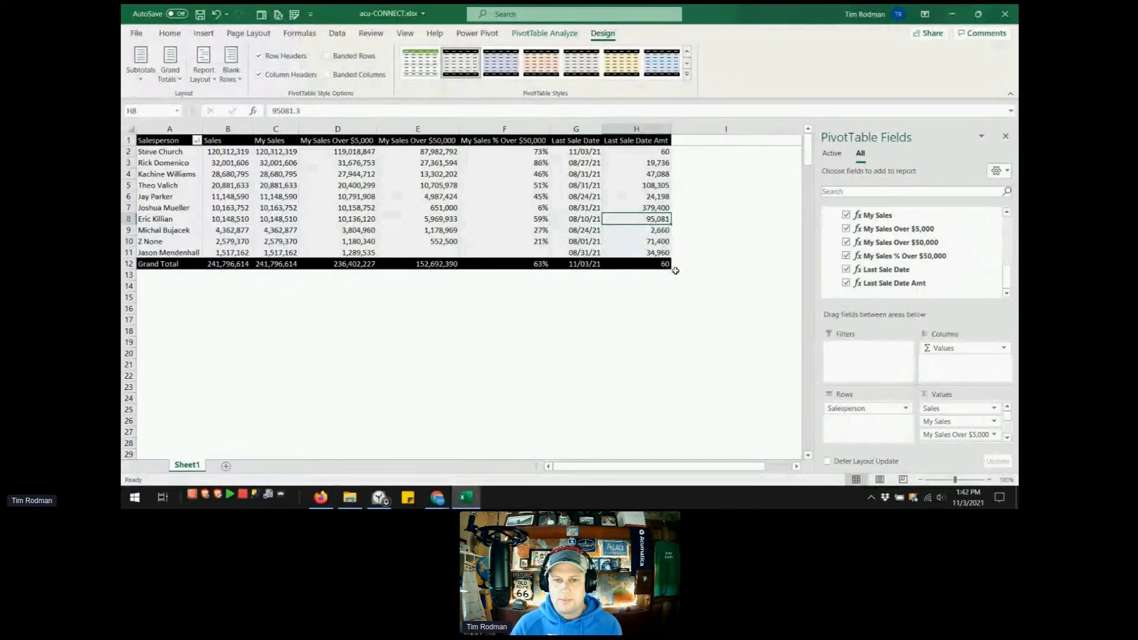
# - Drill through to the invoice lines behind the row 8 Last Sale Date Amt and sort them by date from newest to oldest
pyautogui.doubleClick(650, 220)
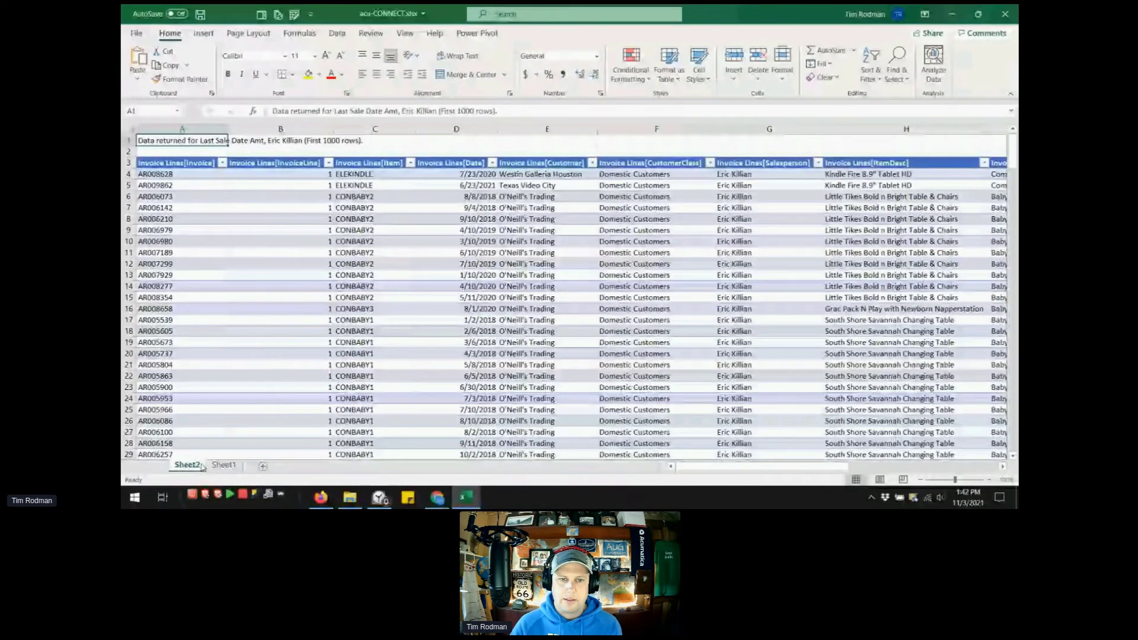
pyautogui.click(492, 162)
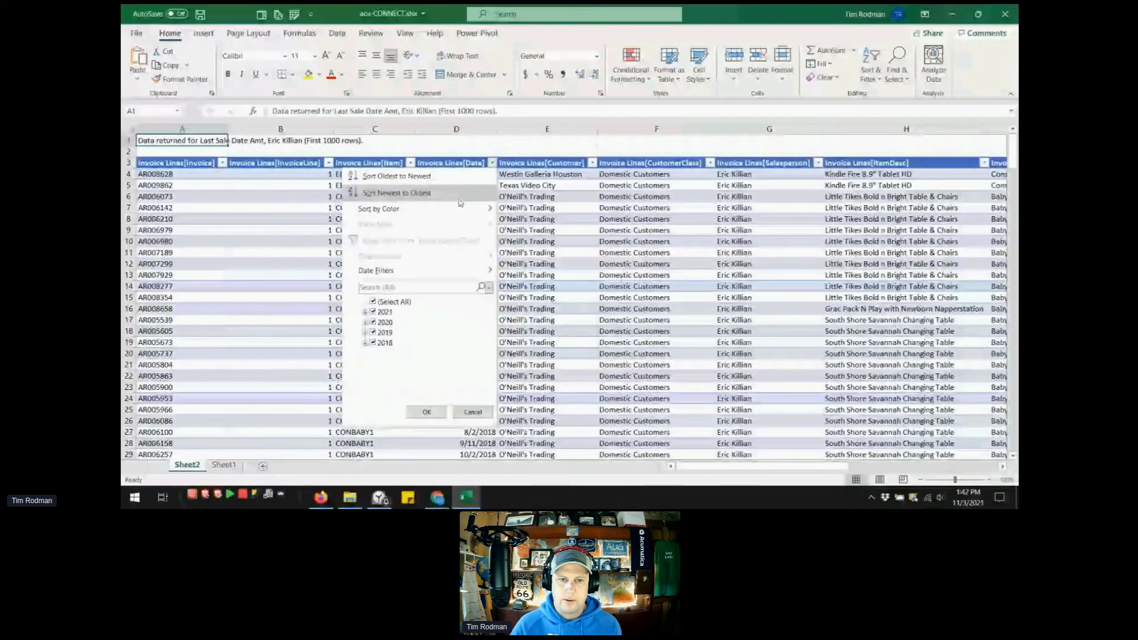
pyautogui.click(461, 193)
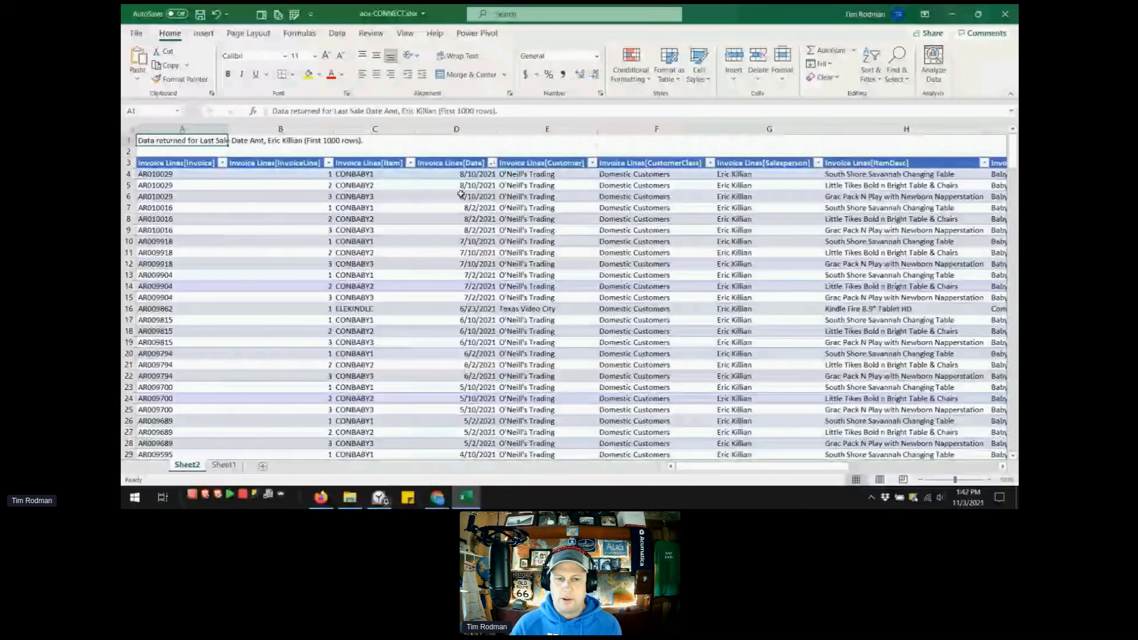
# - Select the three 8/10/2021 dates and their NetSales values to check them against the Last Sale Date Amt
pyautogui.moveTo(460, 196); pyautogui.dragTo(461, 174)
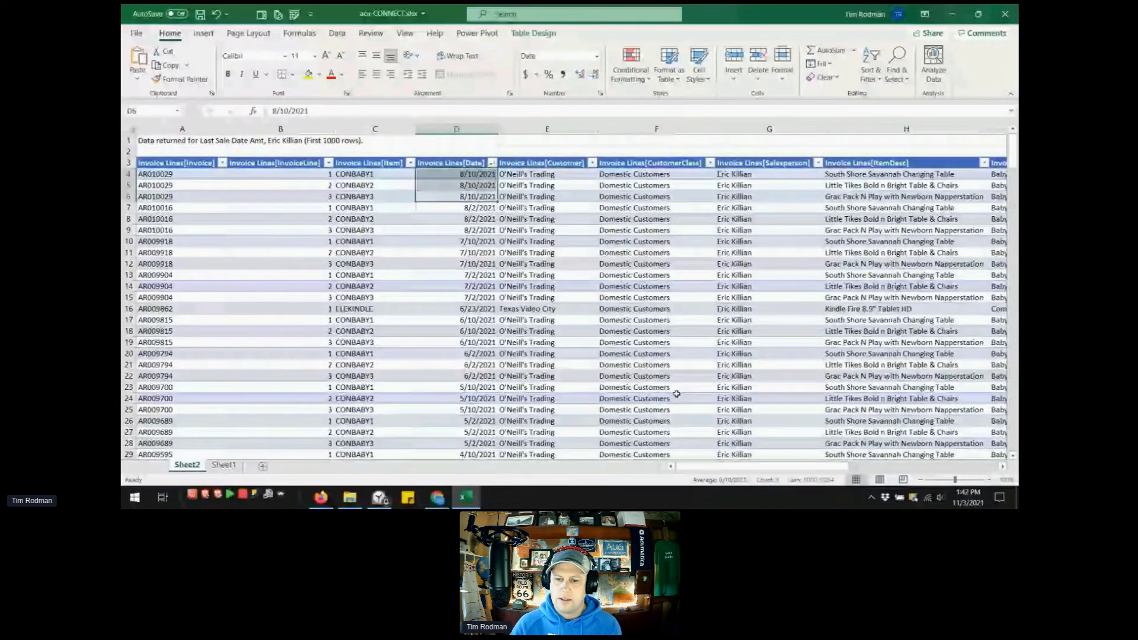
pyautogui.moveTo(763, 473); pyautogui.dragTo(840, 468)
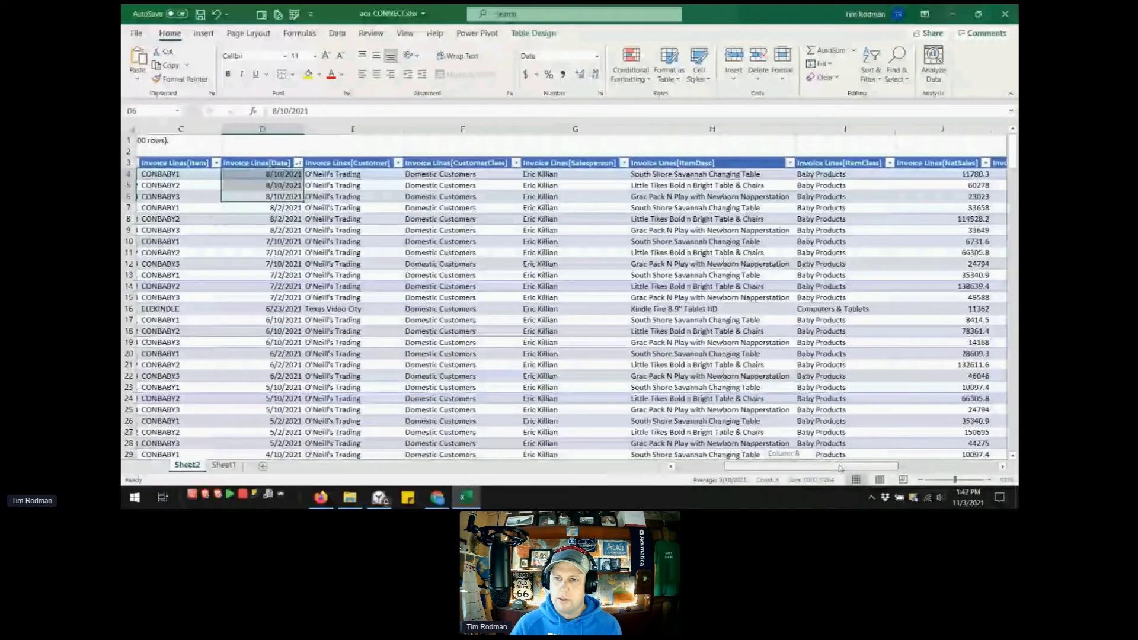
pyautogui.moveTo(840, 468); pyautogui.dragTo(889, 468)
pyautogui.moveTo(777, 174); pyautogui.dragTo(777, 196)
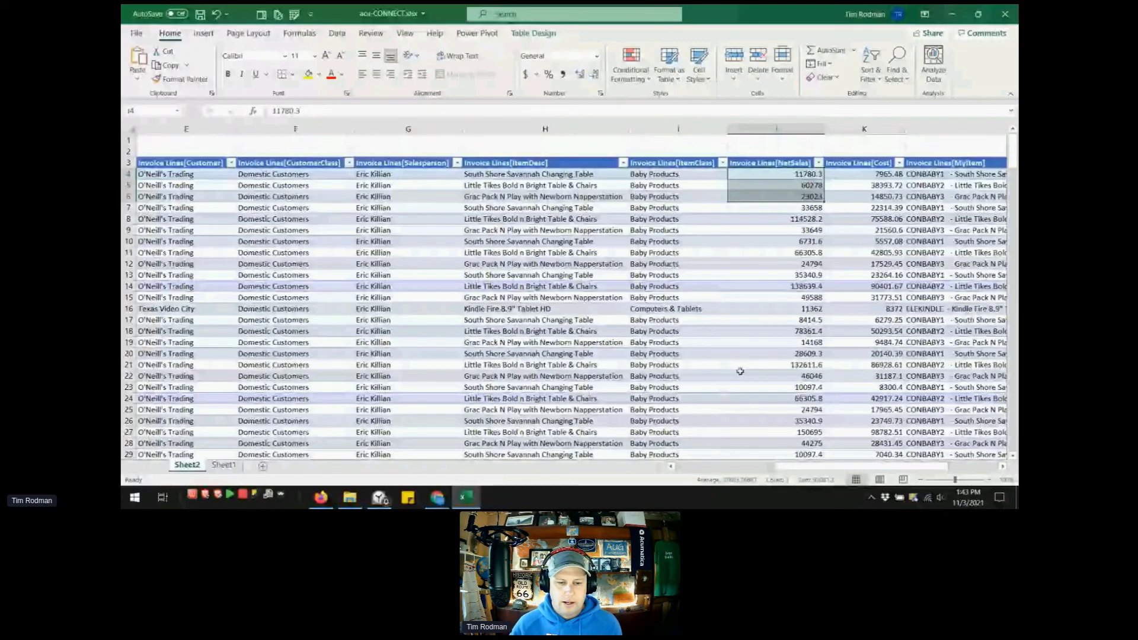
# - Switch to Chrome and open the acuCONNECT 2021 session post from the AUGForums.com home page
pyautogui.click(437, 498)
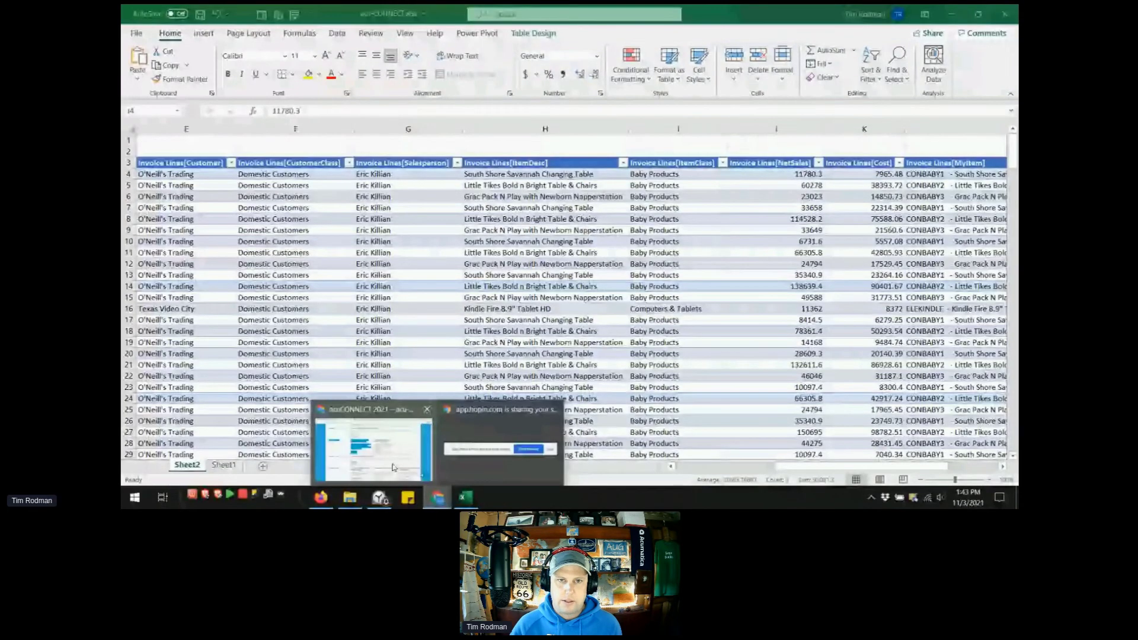
pyautogui.click(393, 467)
pyautogui.click(451, 13)
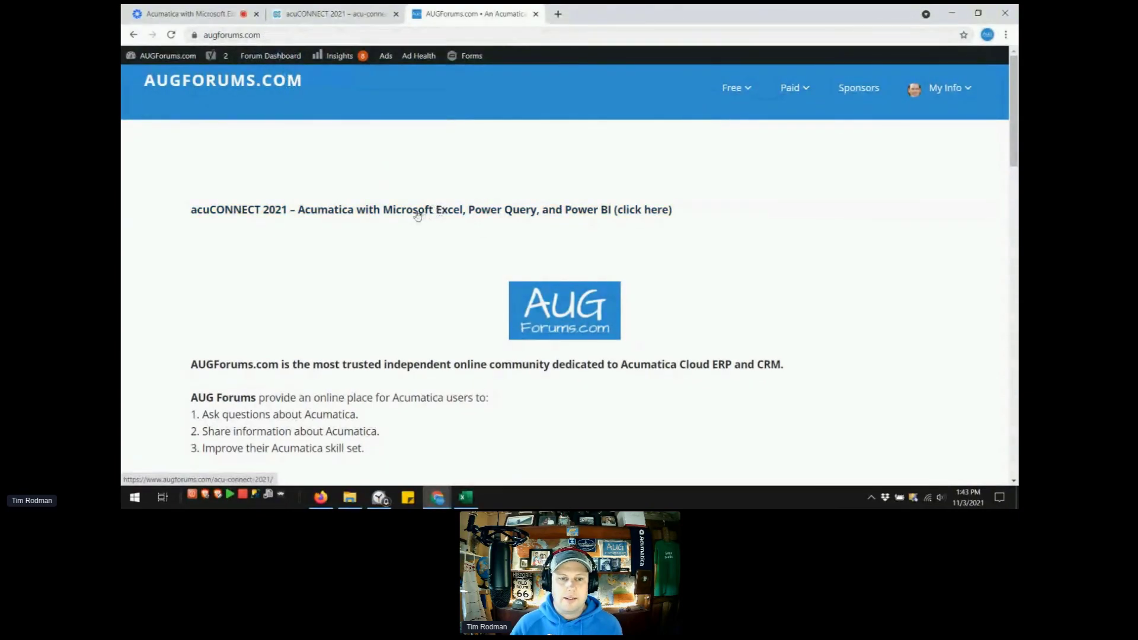
pyautogui.click(330, 217)
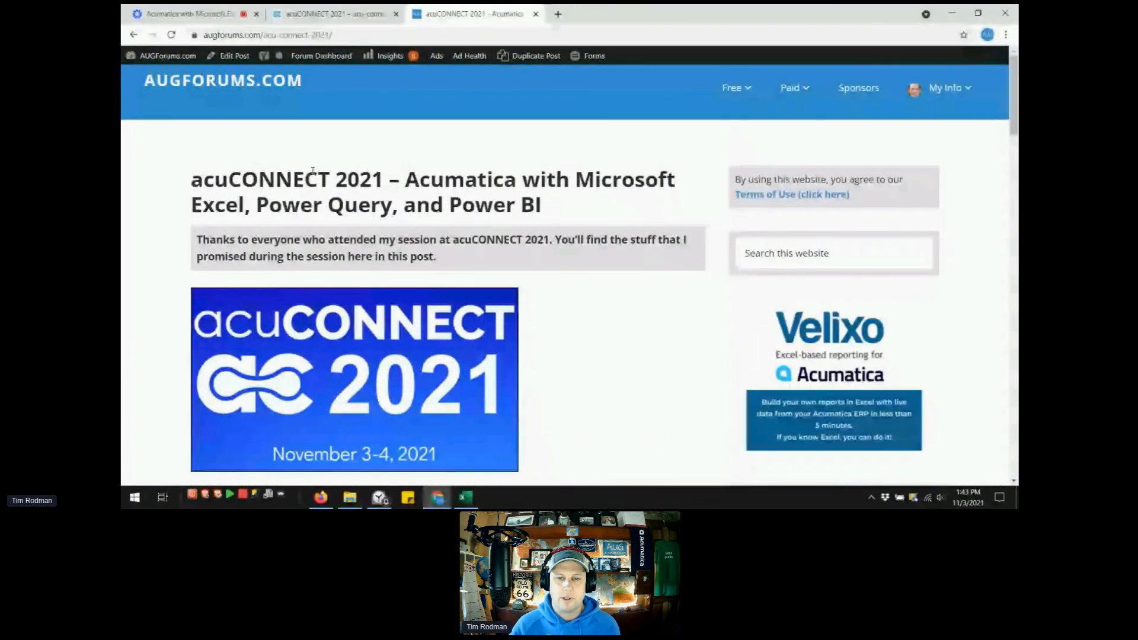
# - Review the session post through its Excel file and Generic Inquiry downloads, and return to the acuCONNECT session page
pyautogui.scroll(-2, 658, 235)
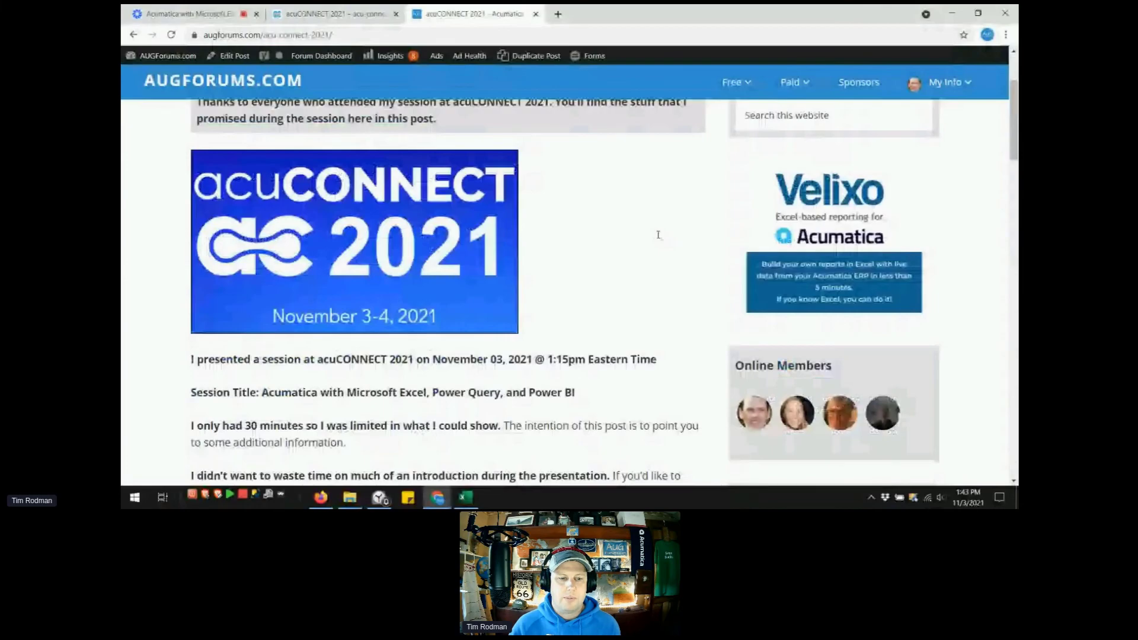
pyautogui.scroll(-4, 659, 235)
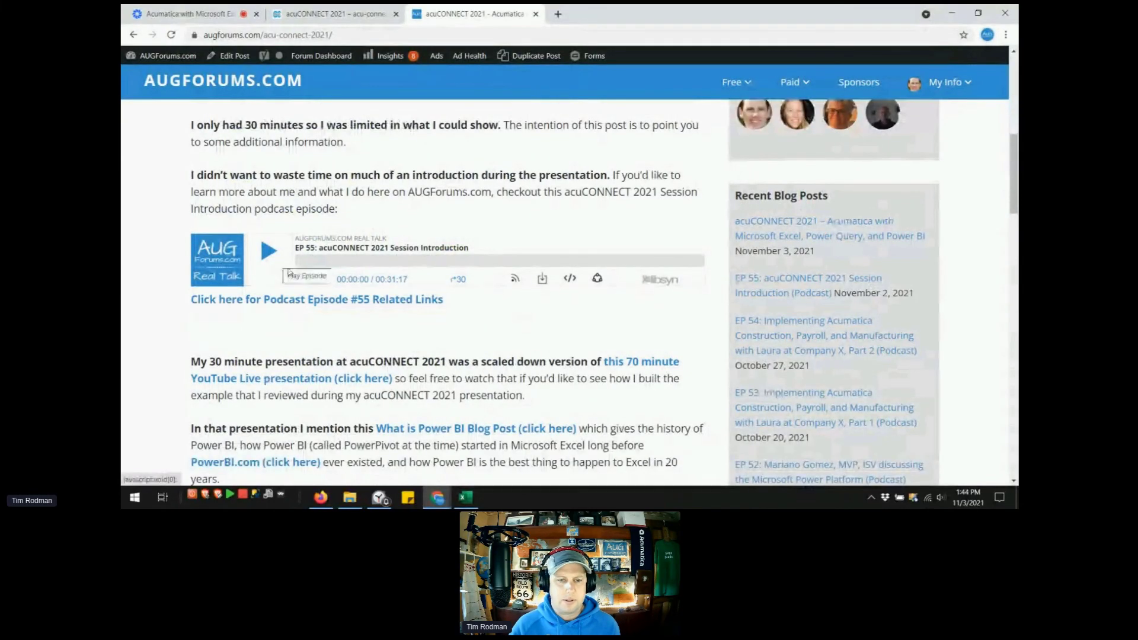
pyautogui.scroll(-1, 149, 289)
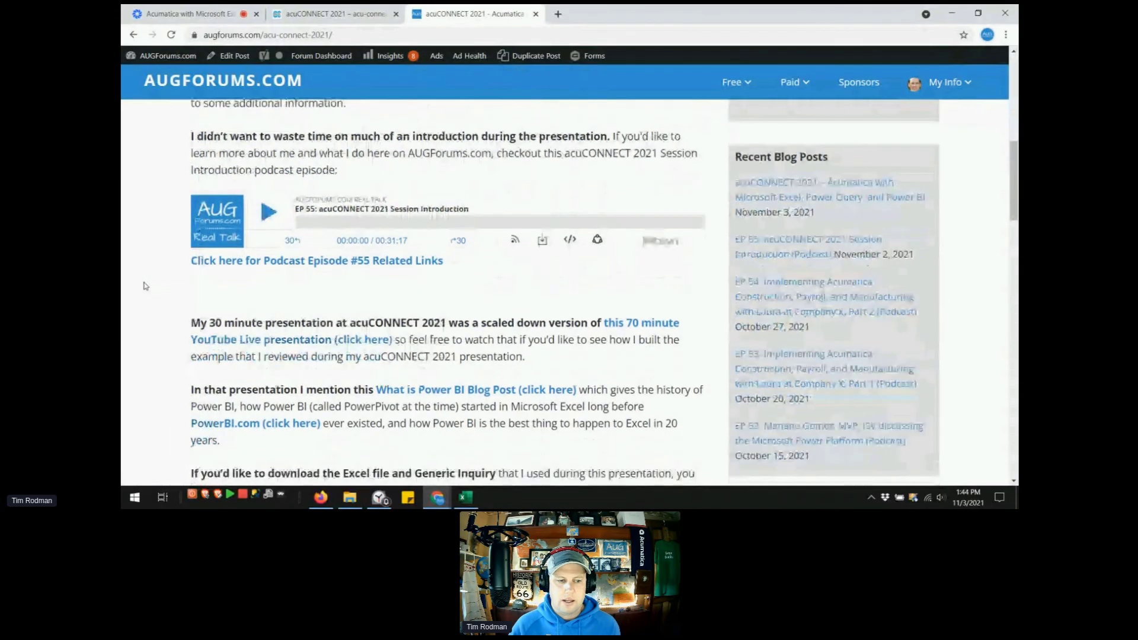
pyautogui.scroll(-3, 145, 287)
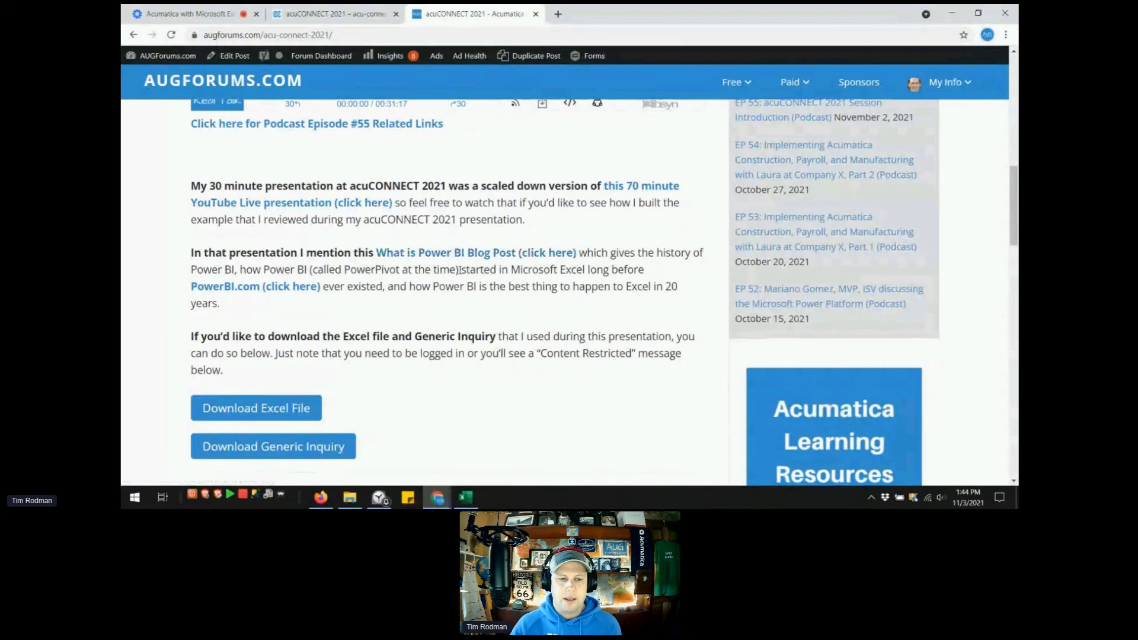
pyautogui.scroll(-2, 458, 267)
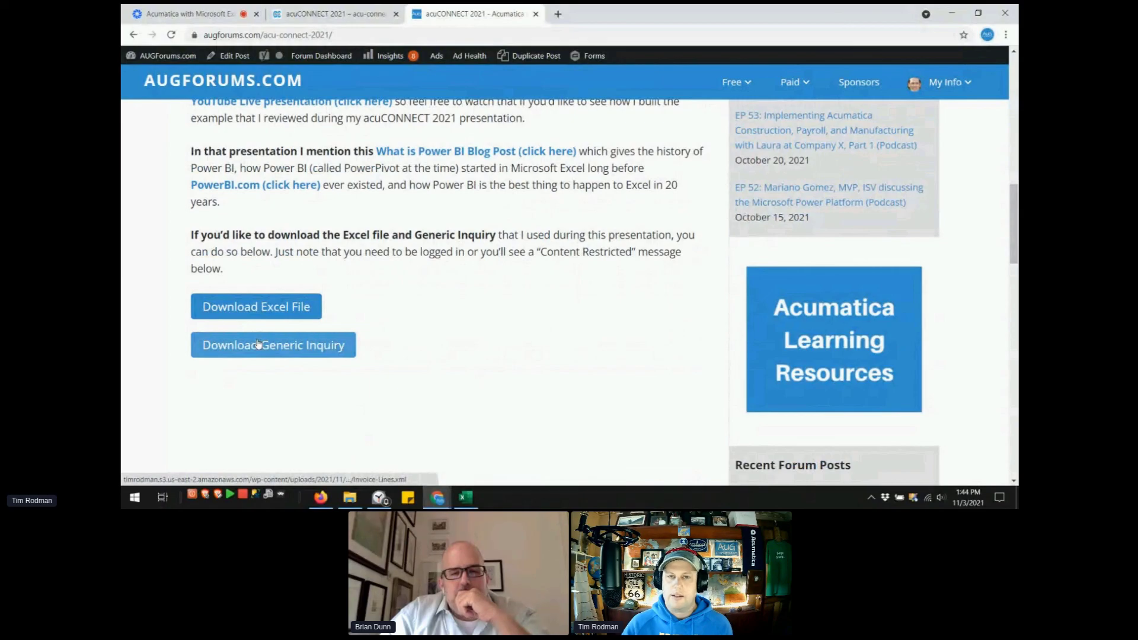
pyautogui.click(180, 14)
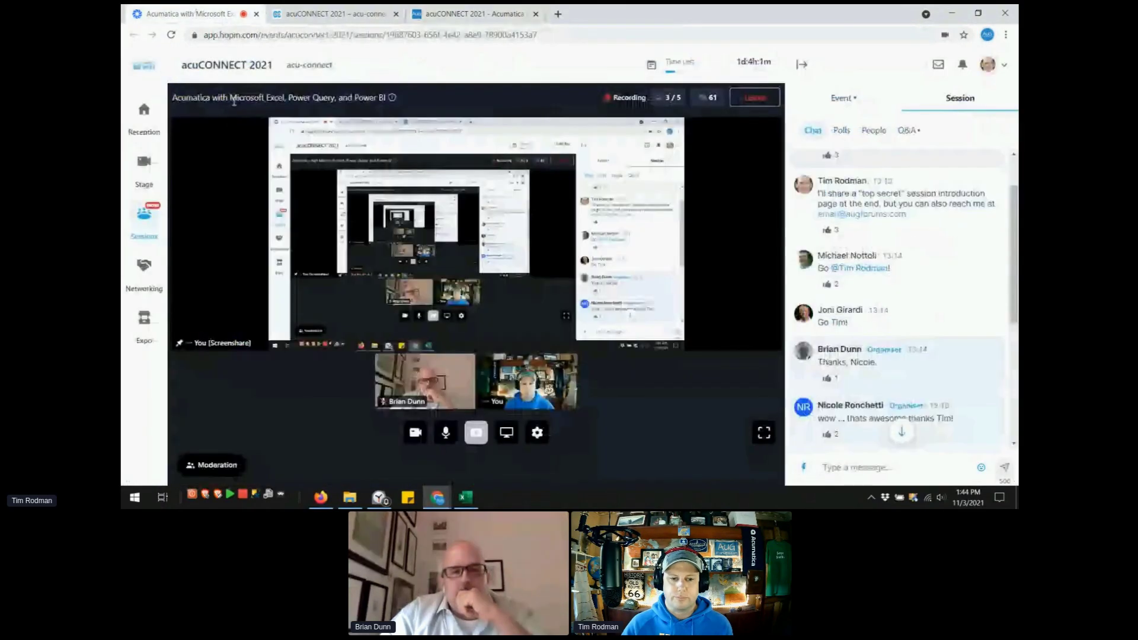